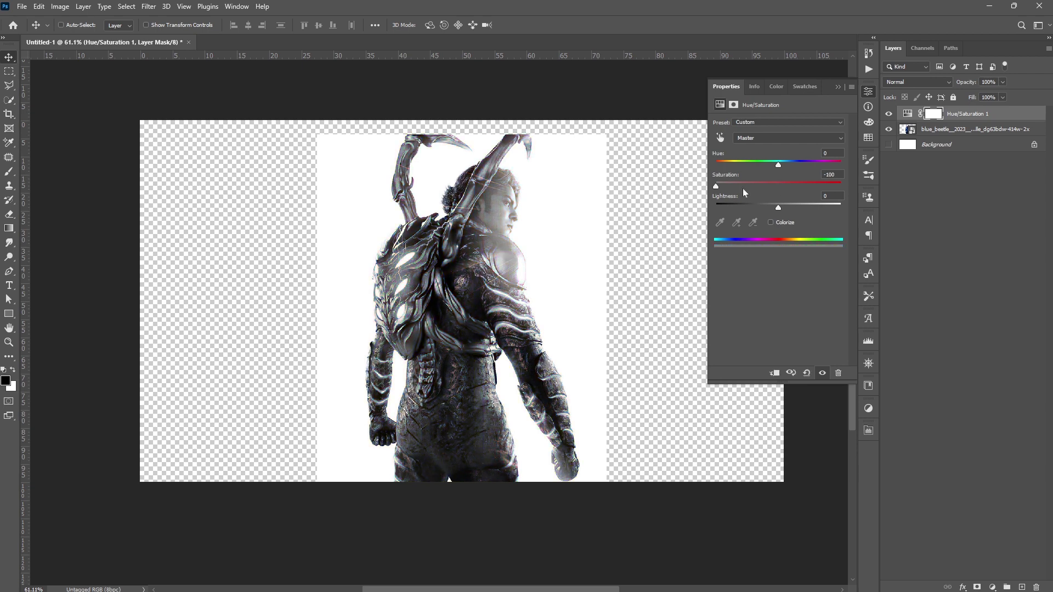
# Select the figure on the blue beetle image layer with the Subject selection command.
pyautogui.click(935, 130)
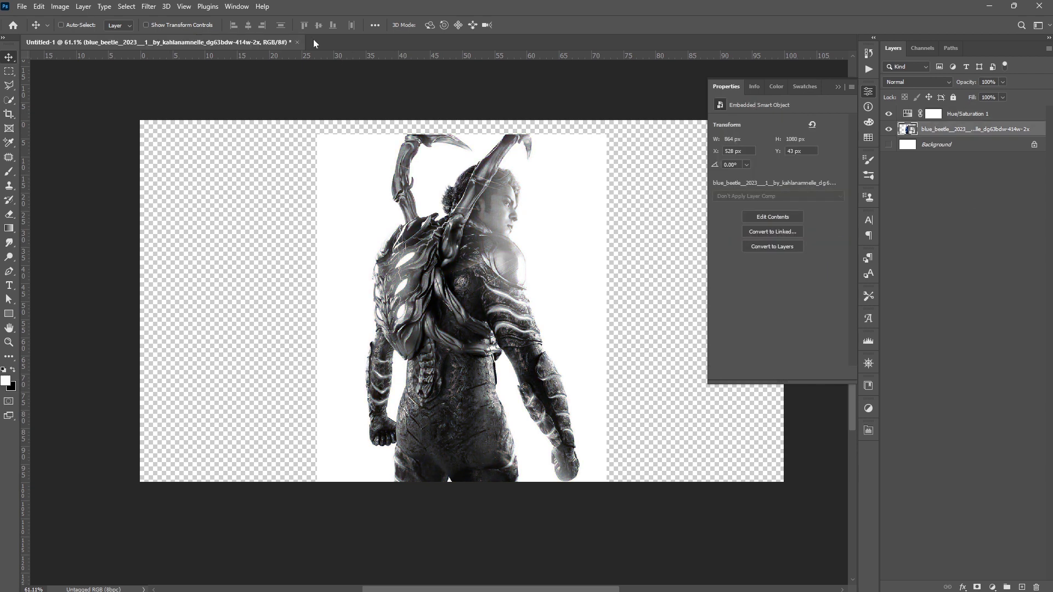
pyautogui.scroll(1, 551, 217)
pyautogui.click(126, 6)
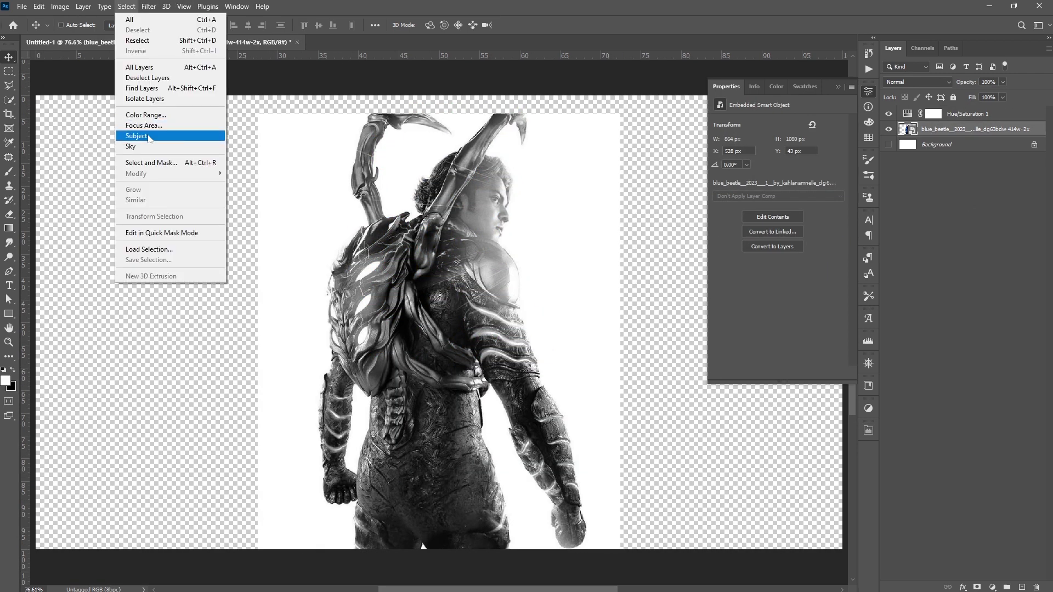
pyautogui.click(149, 136)
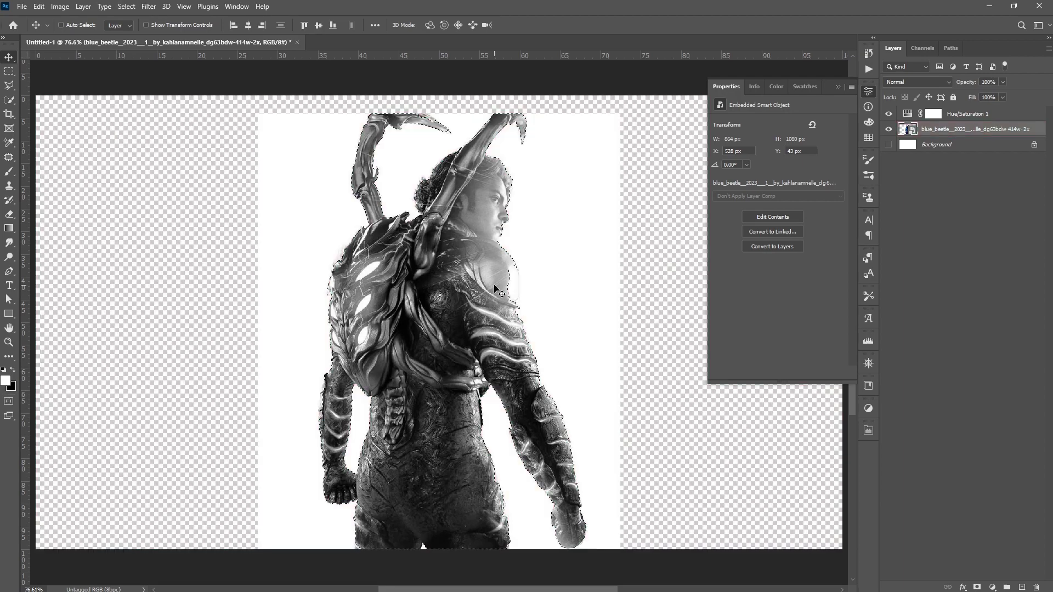
# Paint the missing edges of the arms and backpack into the selection in Quick Mask with a 50 px brush.
pyautogui.press('q')
pyautogui.press('b')
pyautogui.scroll(8, 235, 183)
pyautogui.scroll(-4, 267, 527)
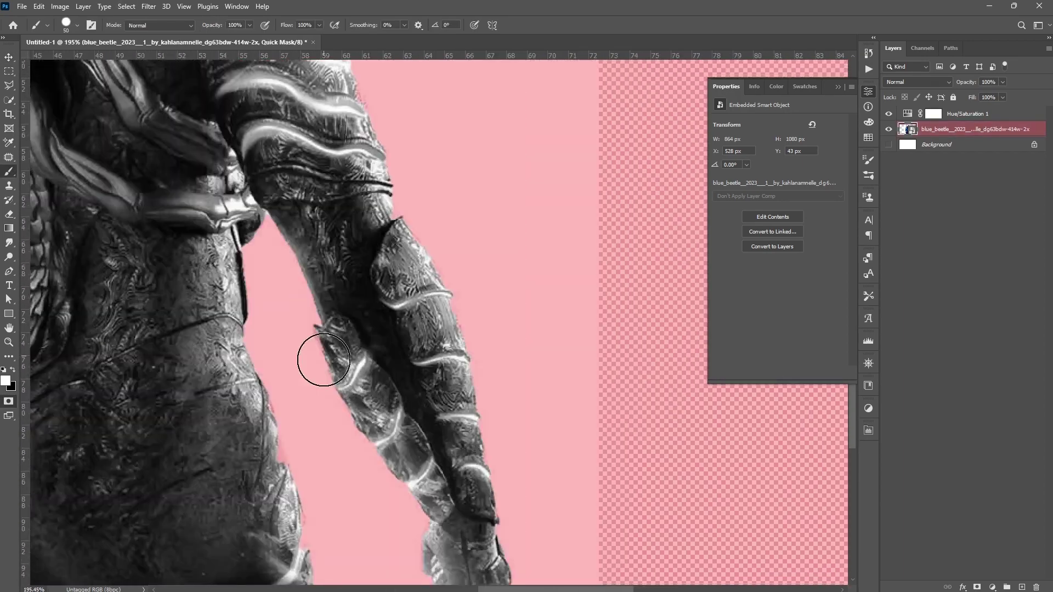
pyautogui.moveTo(269, 504); pyautogui.dragTo(247, 268)
pyautogui.moveTo(290, 392); pyautogui.dragTo(560, 502)
pyautogui.moveTo(108, 181); pyautogui.dragTo(230, 465)
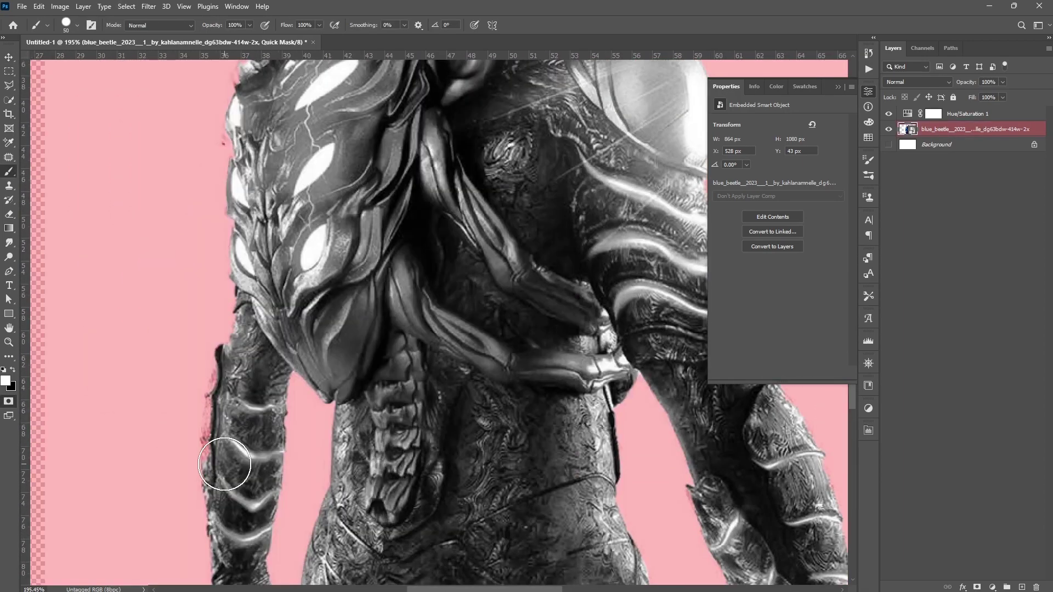
pyautogui.moveTo(267, 100)
pyautogui.mouseDown()
pyautogui.moveTo(286, 289)
pyautogui.moveTo(307, 226)
pyautogui.mouseUp()
pyautogui.moveTo(358, 182); pyautogui.dragTo(324, 408)
# Reduce the brush size and paint the missing tips and edges of the raised claws into the selection.
pyautogui.press('[')
pyautogui.press('[')
pyautogui.press('[')
pyautogui.press('[')
pyautogui.press('[')
pyautogui.click(437, 89)
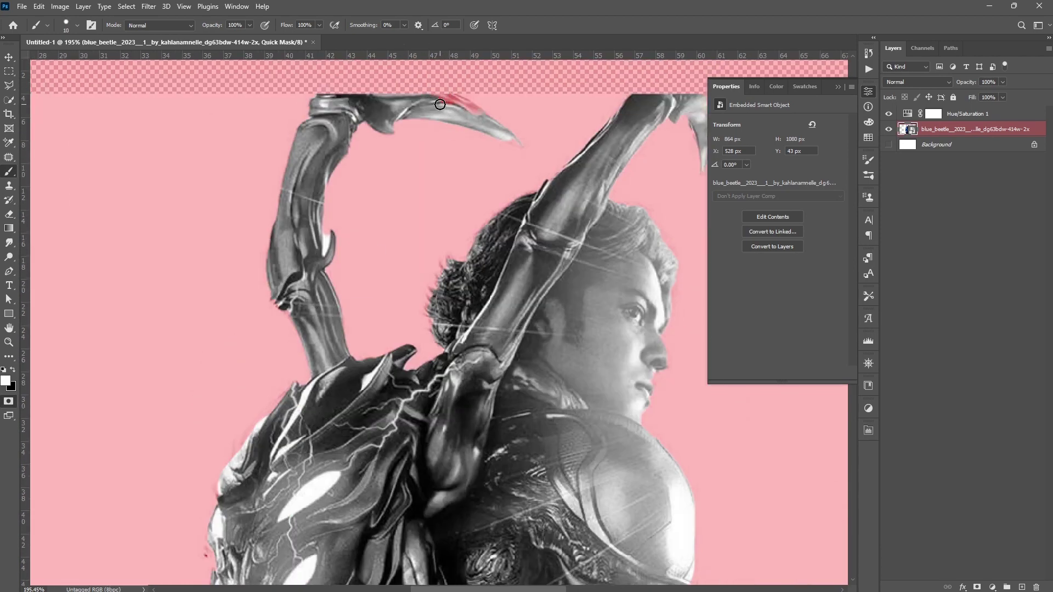
pyautogui.scroll(5, 472, 113)
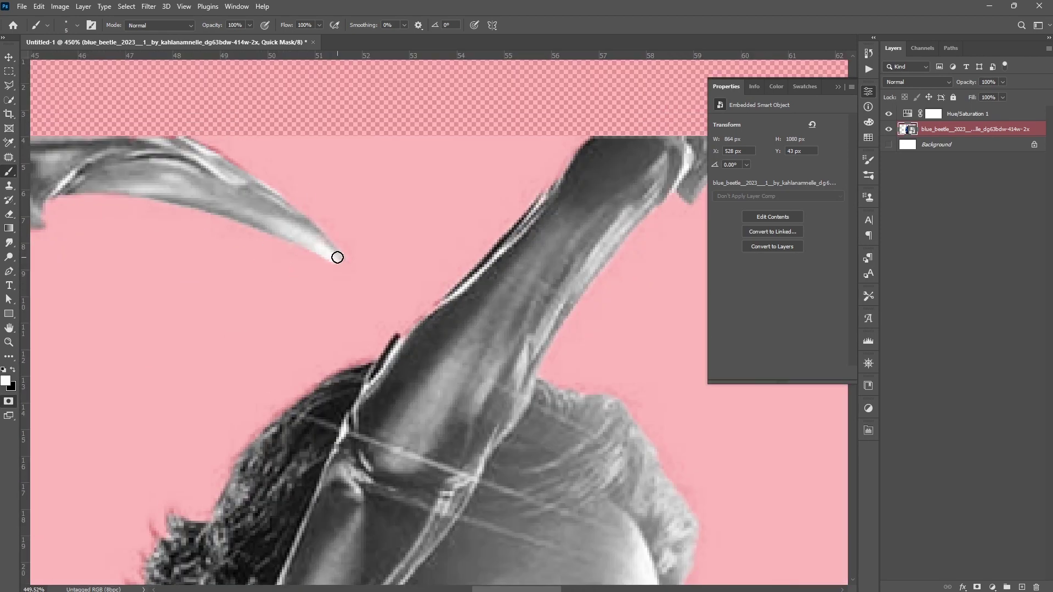
pyautogui.moveTo(524, 224); pyautogui.dragTo(110, 203)
pyautogui.scroll(-3, 360, 193)
pyautogui.moveTo(181, 406); pyautogui.dragTo(696, 170)
pyautogui.moveTo(325, 132); pyautogui.dragTo(271, 289)
# Refine the mask around the left claw's spur and the backpack's outer edge, and convert the Quick Mask back to a selection.
pyautogui.press('q')
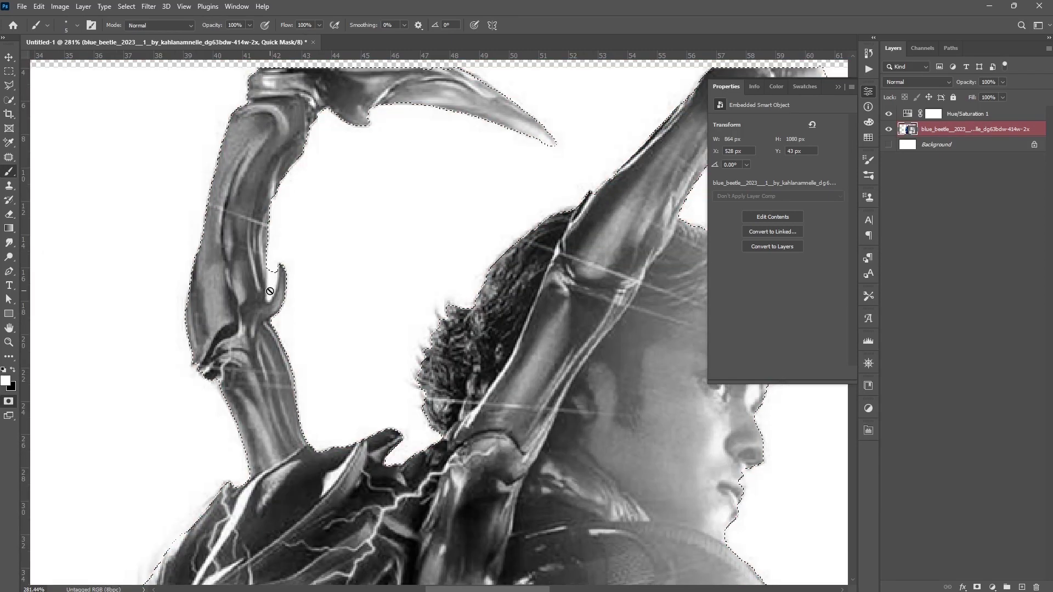
pyautogui.press('q')
pyautogui.press('x')
pyautogui.scroll(-1, 351, 274)
pyautogui.moveTo(419, 307); pyautogui.dragTo(458, 98)
pyautogui.moveTo(351, 351); pyautogui.dragTo(426, 194)
pyautogui.press('x')
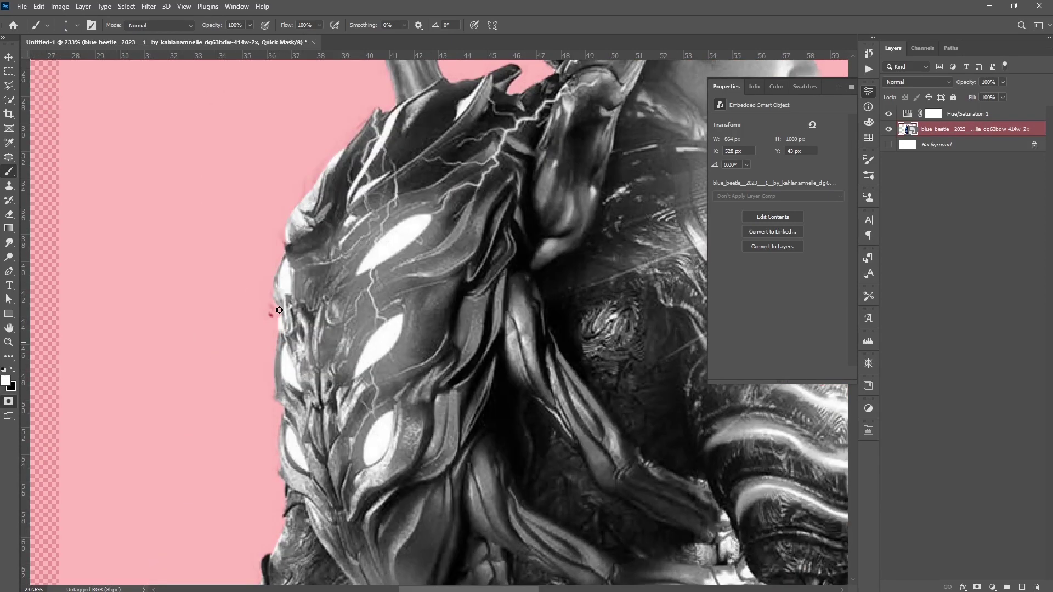
pyautogui.moveTo(351, 455); pyautogui.dragTo(324, 126)
pyautogui.press('q')
pyautogui.scroll(-1, 269, 361)
pyautogui.moveTo(490, 233); pyautogui.dragTo(384, 308)
pyautogui.scroll(-1, 383, 309)
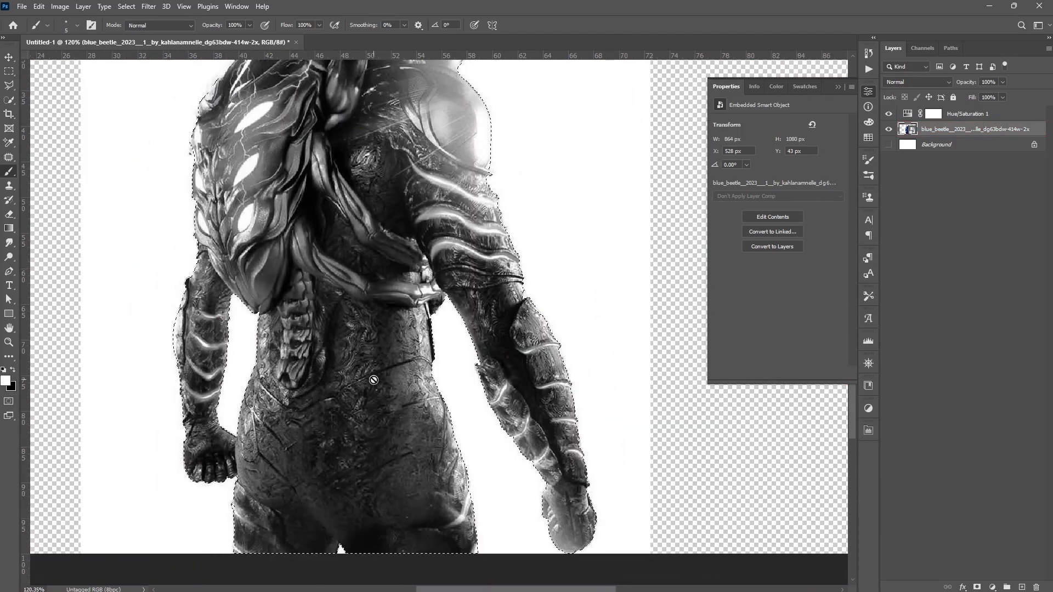
pyautogui.press('w')
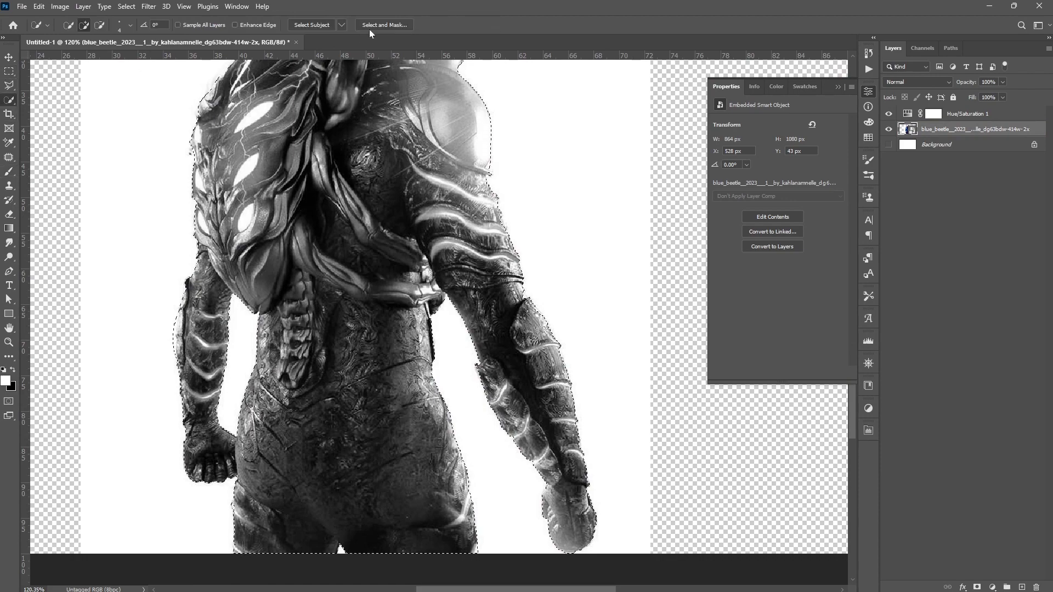
pyautogui.click(385, 25)
pyautogui.scroll(2, 391, 233)
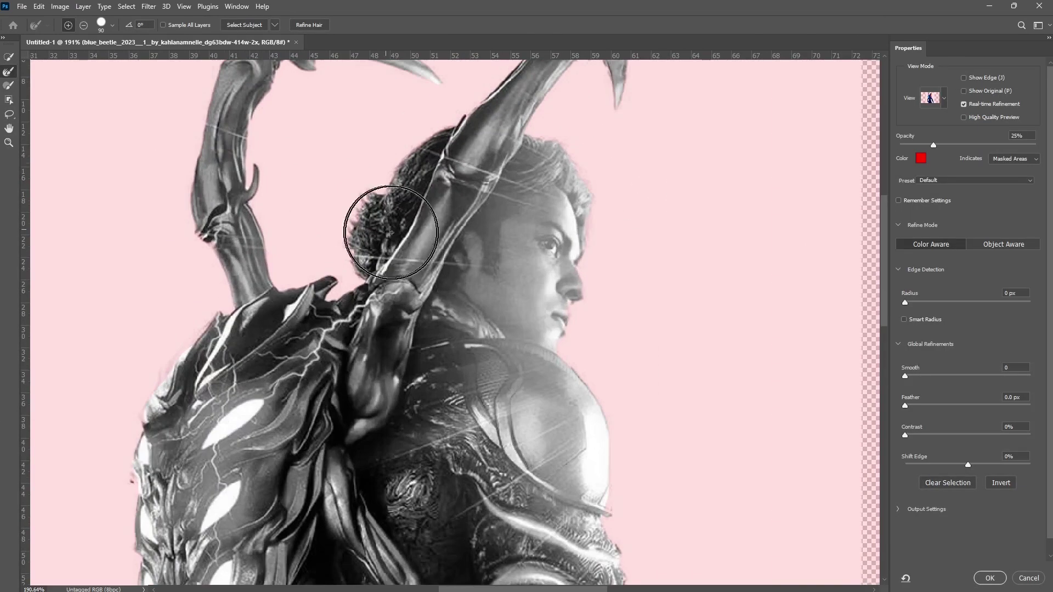
pyautogui.scroll(-3, 616, 228)
pyautogui.scroll(2, 614, 322)
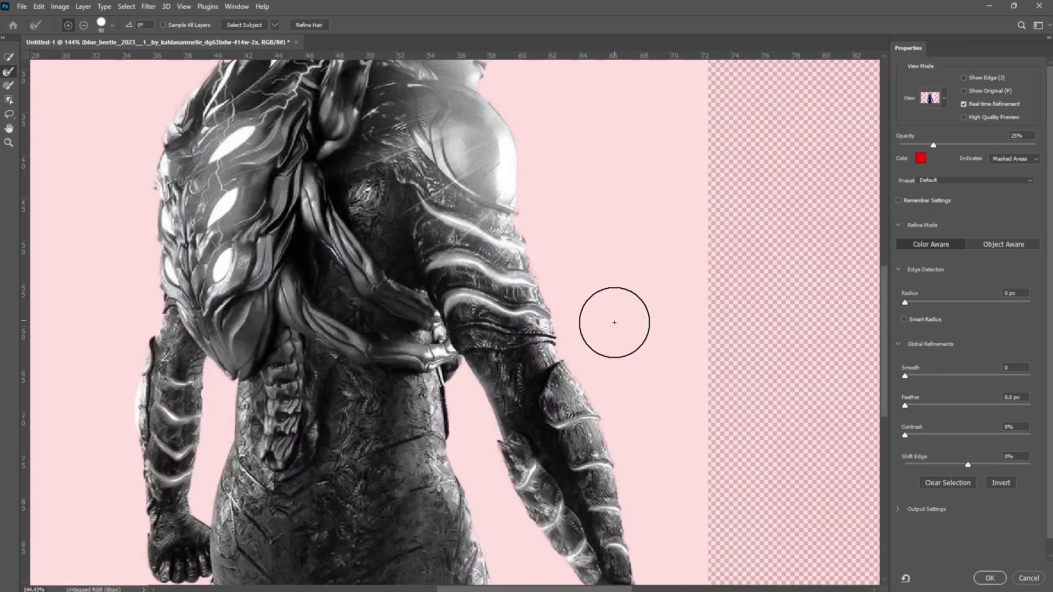
pyautogui.press('Escape')
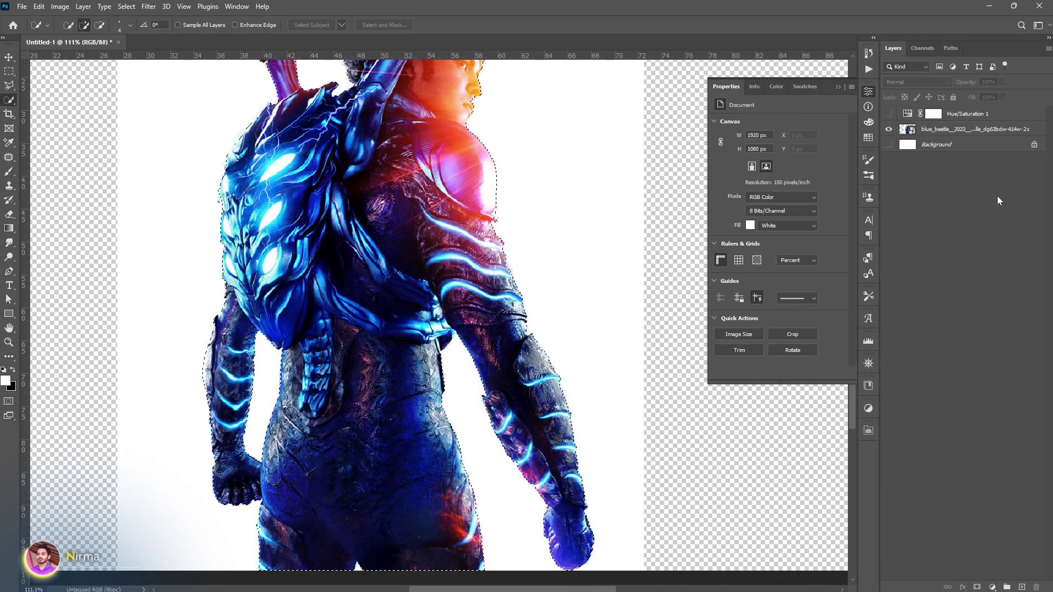
# Add a layer mask to the blue beetle layer from the current selection to remove the white background.
pyautogui.click(979, 130)
pyautogui.click(976, 587)
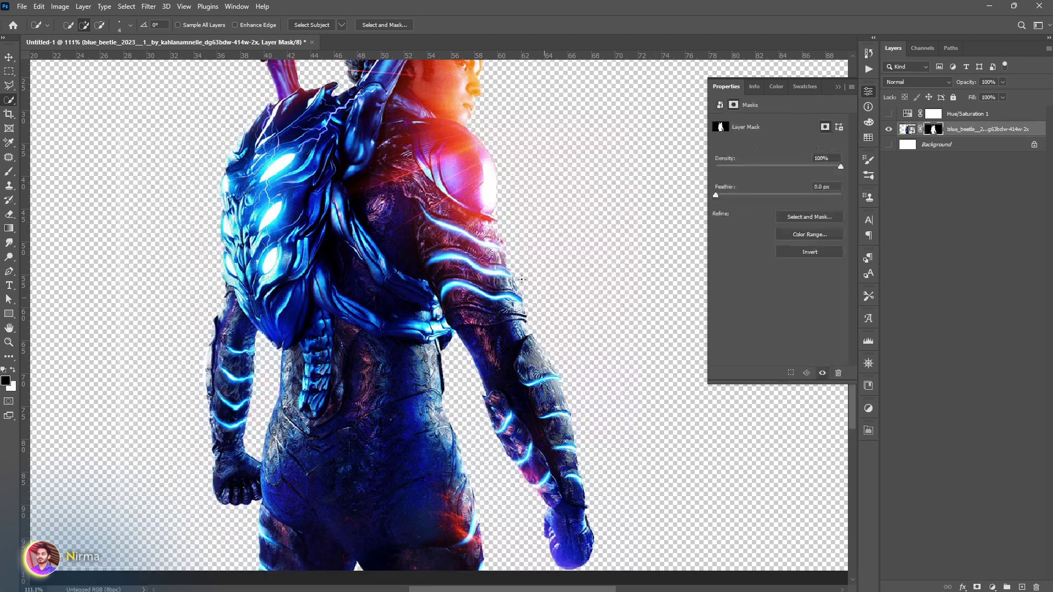
pyautogui.hotkey('ctrl', '0')
# Examine the edges of the masked figure, especially the flat cut-off tops of the raised claws.
pyautogui.press('q')
pyautogui.press('v')
pyautogui.scroll(-3, 437, 216)
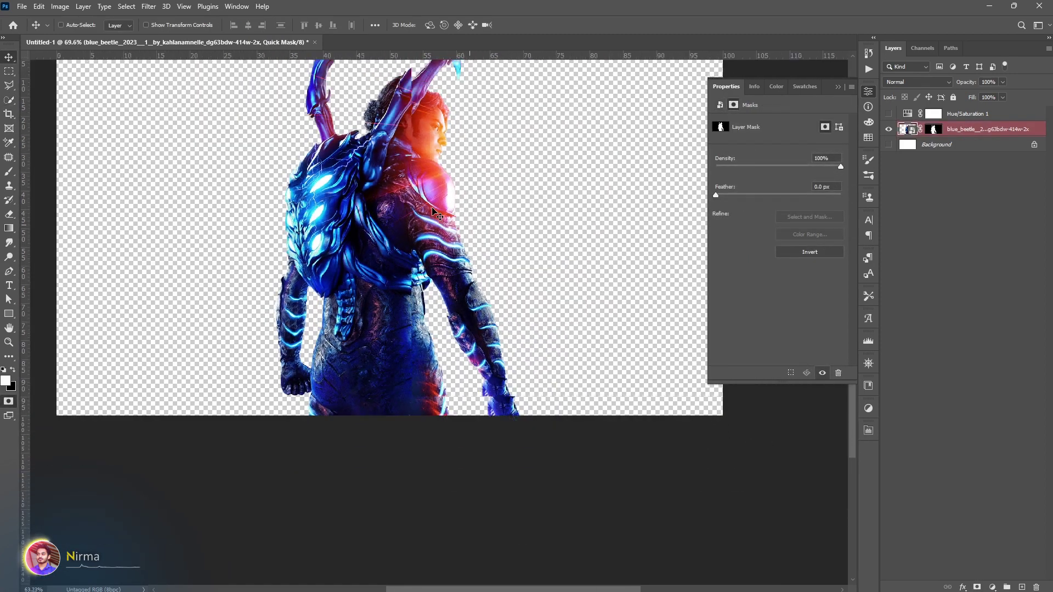
pyautogui.scroll(5, 449, 154)
pyautogui.scroll(2, 449, 154)
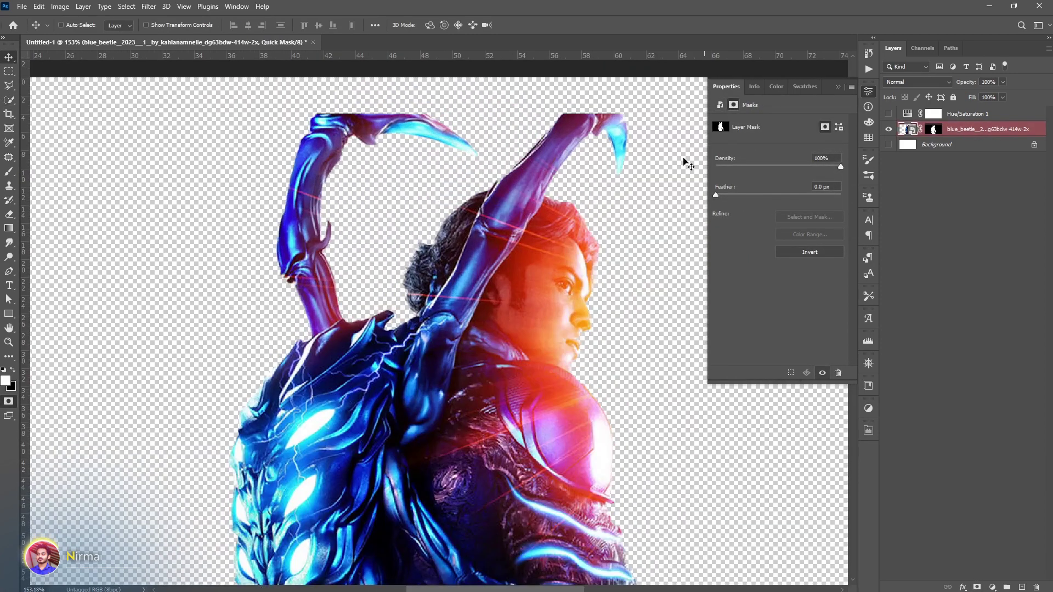
pyautogui.scroll(1, 376, 228)
pyautogui.scroll(1, 442, 176)
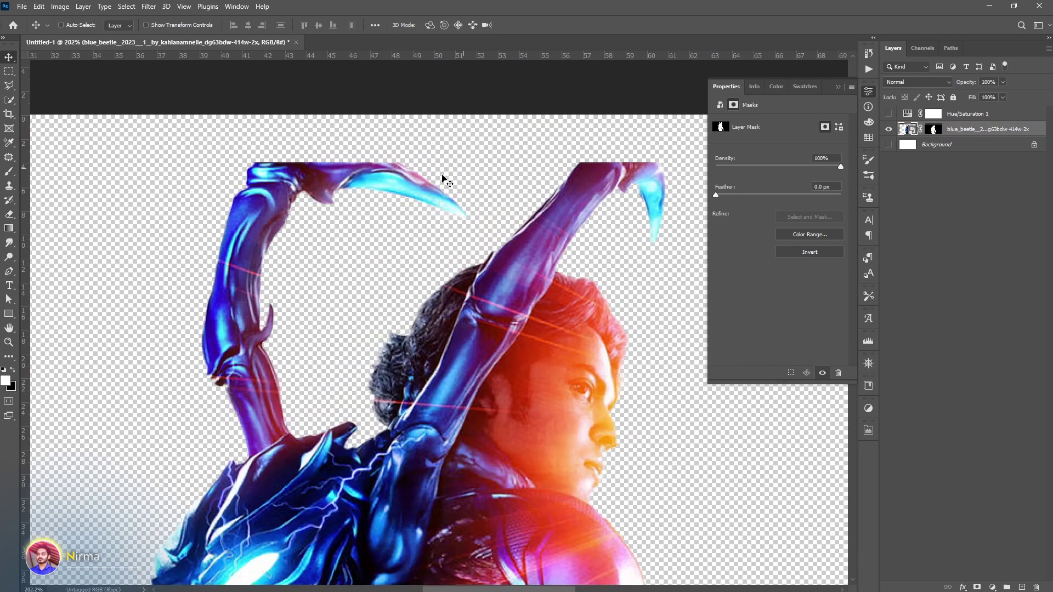
pyautogui.scroll(1, 277, 240)
pyautogui.scroll(1, 430, 357)
pyautogui.scroll(2, 425, 357)
pyautogui.scroll(-1, 403, 171)
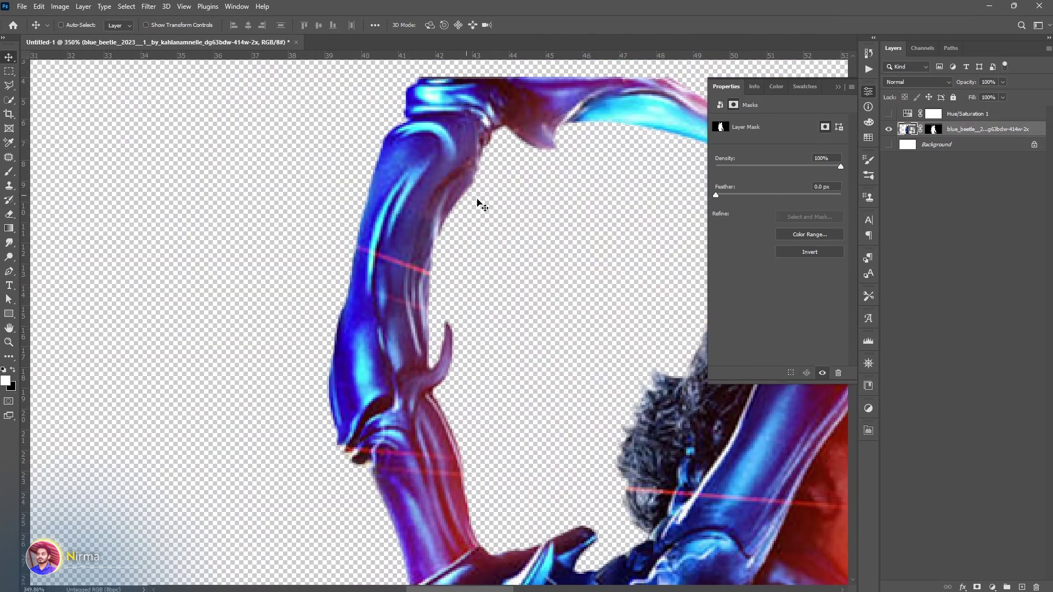
pyautogui.moveTo(510, 202); pyautogui.dragTo(364, 261)
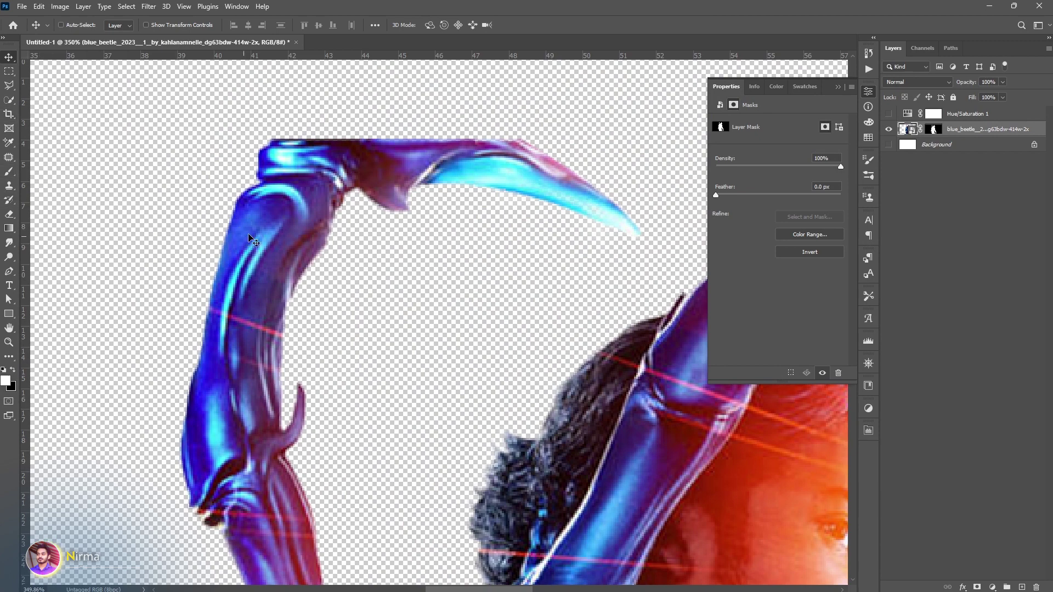
# Draw a closed Pen path around the outer half of the left claw's upright segment.
pyautogui.press('p')
pyautogui.scroll(3, 287, 172)
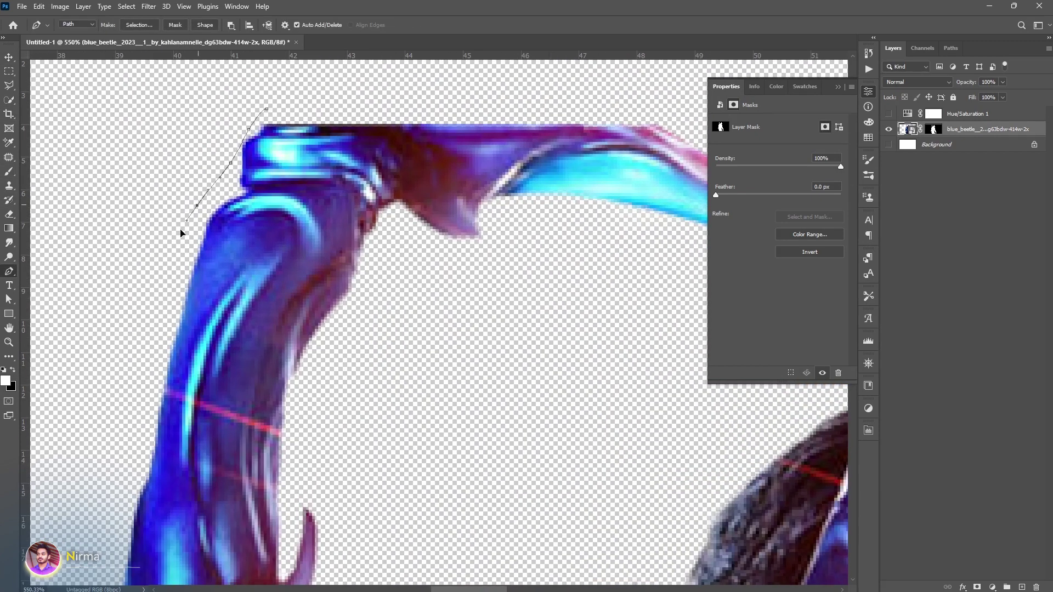
pyautogui.moveTo(120, 568); pyautogui.dragTo(128, 325)
pyautogui.scroll(-2, 127, 349)
pyautogui.click(136, 366)
pyautogui.moveTo(193, 300); pyautogui.dragTo(190, 421)
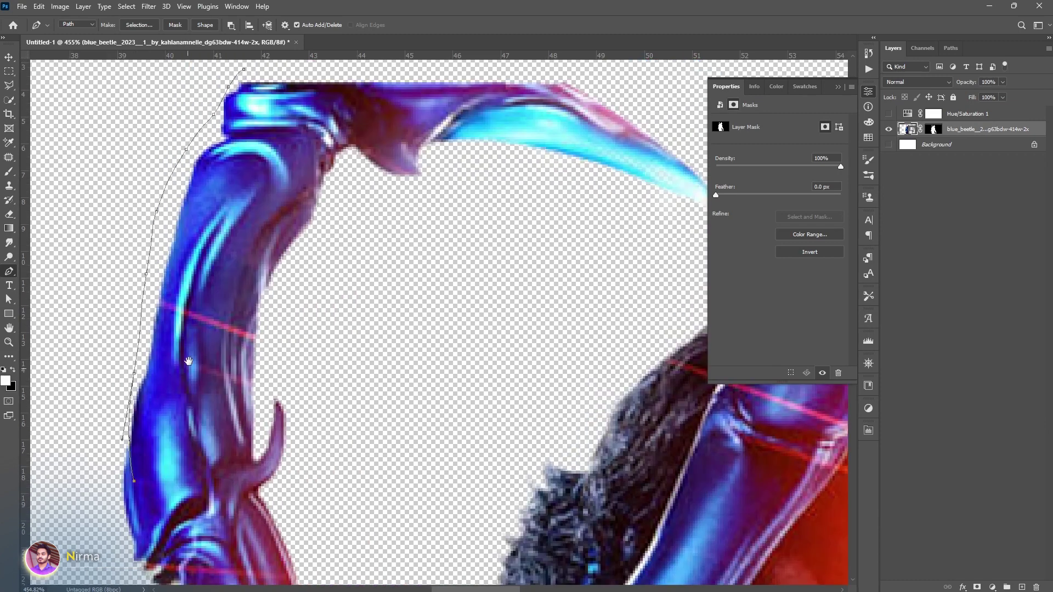
pyautogui.click(183, 455)
pyautogui.click(190, 363)
pyautogui.click(209, 255)
pyautogui.click(242, 179)
pyautogui.click(273, 121)
pyautogui.click(243, 76)
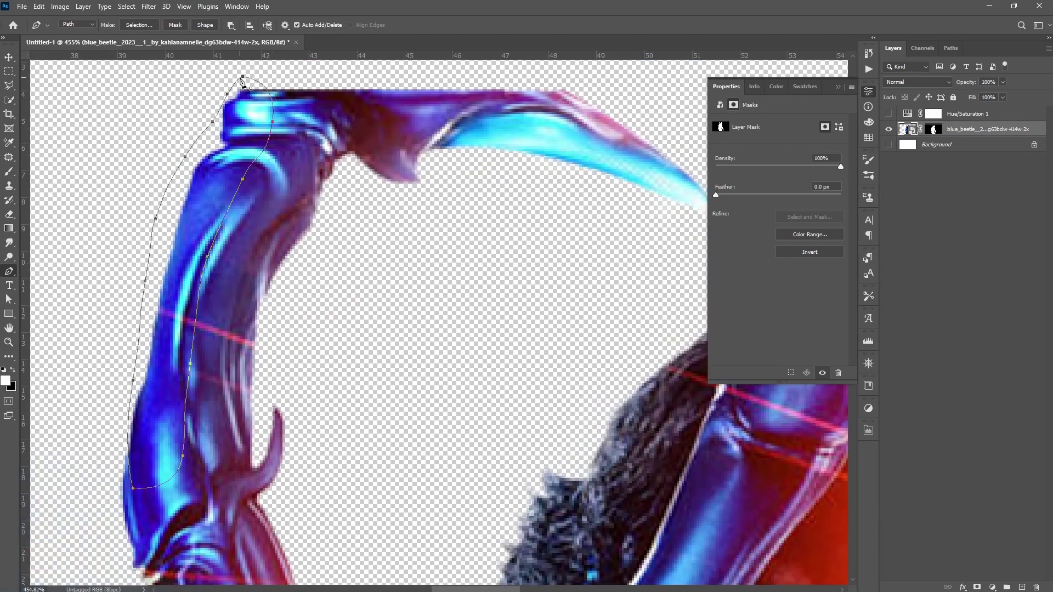
# Turn the path into a new selection with feather radius 0, copy it to its own layer and move the piece clear of the figure.
pyautogui.rightClick(213, 199)
pyautogui.click(252, 245)
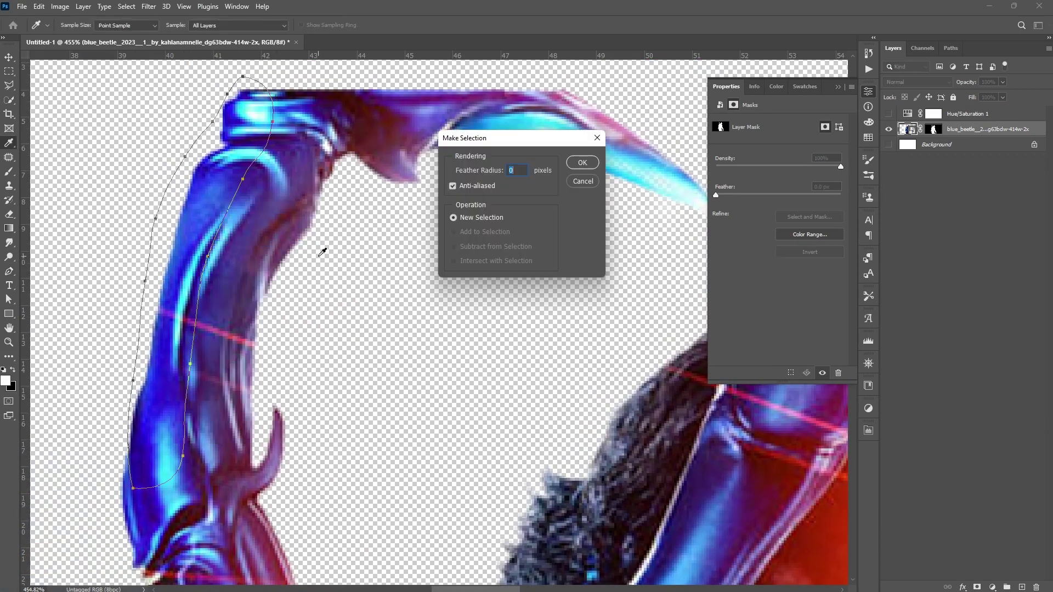
pyautogui.click(576, 167)
pyautogui.hotkey('ctrl', 'j')
pyautogui.press('v')
pyautogui.scroll(-3, 241, 222)
pyautogui.moveTo(248, 273); pyautogui.dragTo(535, 277)
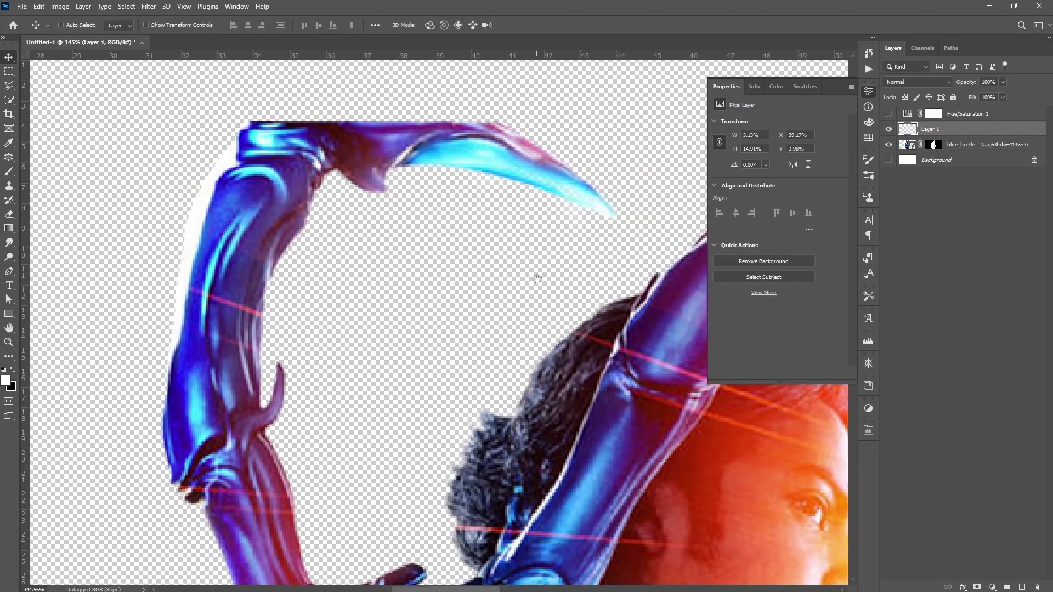
pyautogui.moveTo(488, 253); pyautogui.dragTo(279, 241)
# Add a layer mask to the copied claw piece and paint out its white fringe.
pyautogui.click(976, 587)
pyautogui.press('b')
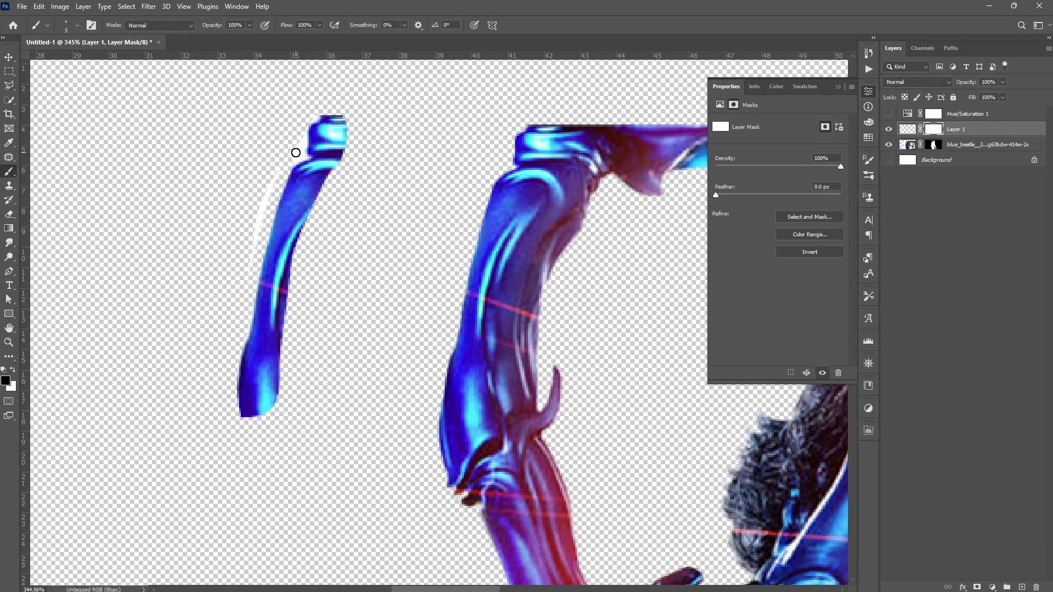
pyautogui.scroll(-2, 252, 261)
# Rotate the claw piece to horizontal and place it over the flat top of the left claw.
pyautogui.press('v')
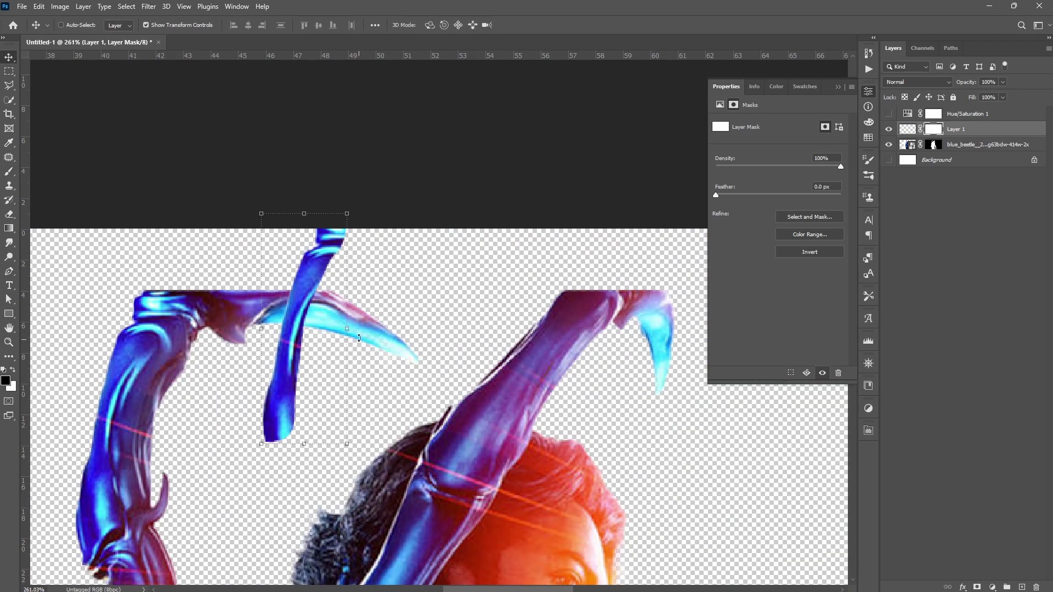
pyautogui.moveTo(359, 337); pyautogui.dragTo(337, 446)
pyautogui.moveTo(331, 353); pyautogui.dragTo(276, 311)
pyautogui.moveTo(303, 345); pyautogui.dragTo(290, 354)
pyautogui.press('Return')
# Warp the claw piece into an arch that follows the top of the left claw.
pyautogui.hotkey('ctrl', 't')
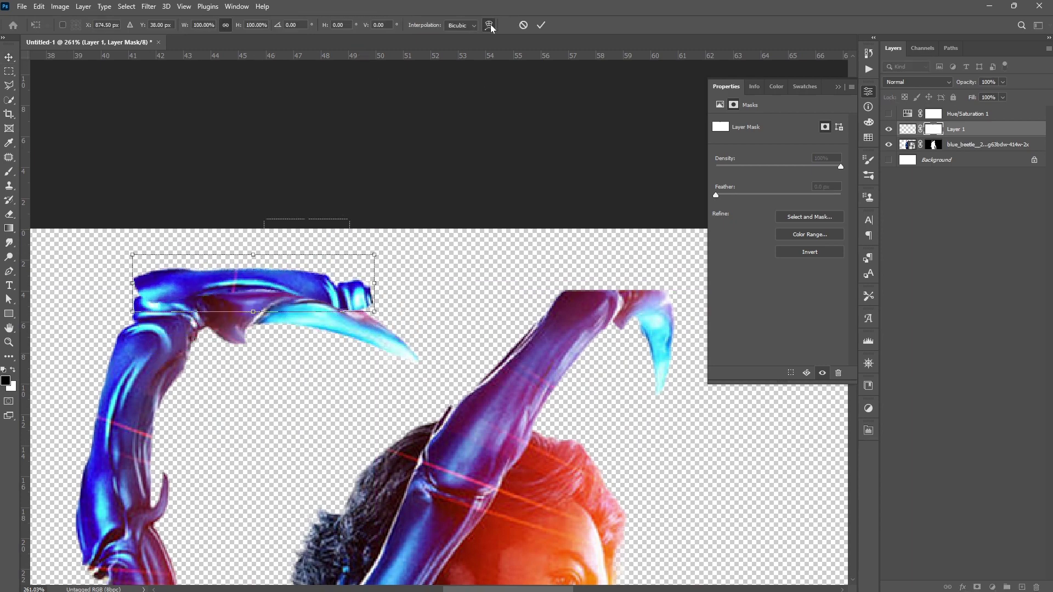
pyautogui.click(489, 26)
pyautogui.moveTo(254, 284); pyautogui.dragTo(254, 274)
pyautogui.moveTo(353, 291); pyautogui.dragTo(343, 300)
pyautogui.moveTo(148, 282); pyautogui.dragTo(155, 295)
pyautogui.moveTo(325, 295); pyautogui.dragTo(322, 302)
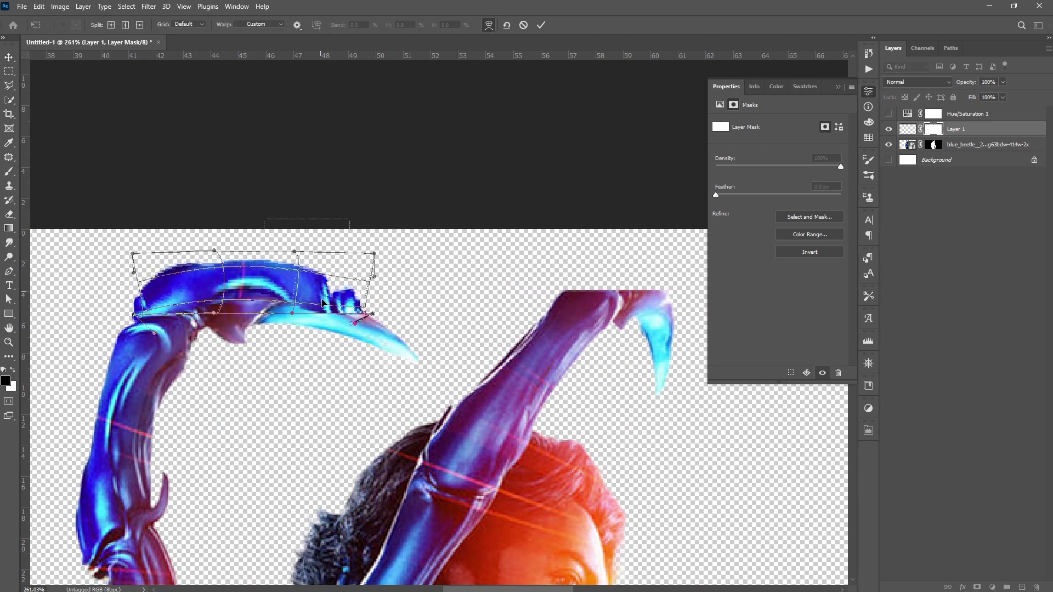
pyautogui.press('Return')
pyautogui.scroll(-4, 307, 296)
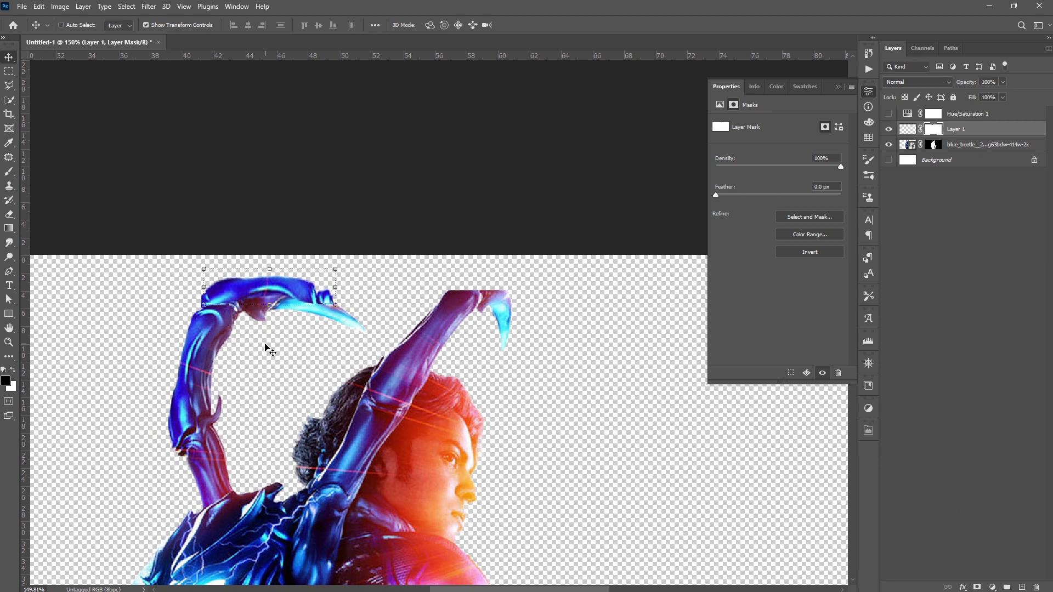
# Blend the claw piece's end into the left claw on its mask with a 20 px Soft Round brush at 52% opacity and 65% flow.
pyautogui.press('b')
pyautogui.scroll(4, 269, 335)
pyautogui.rightClick(326, 242)
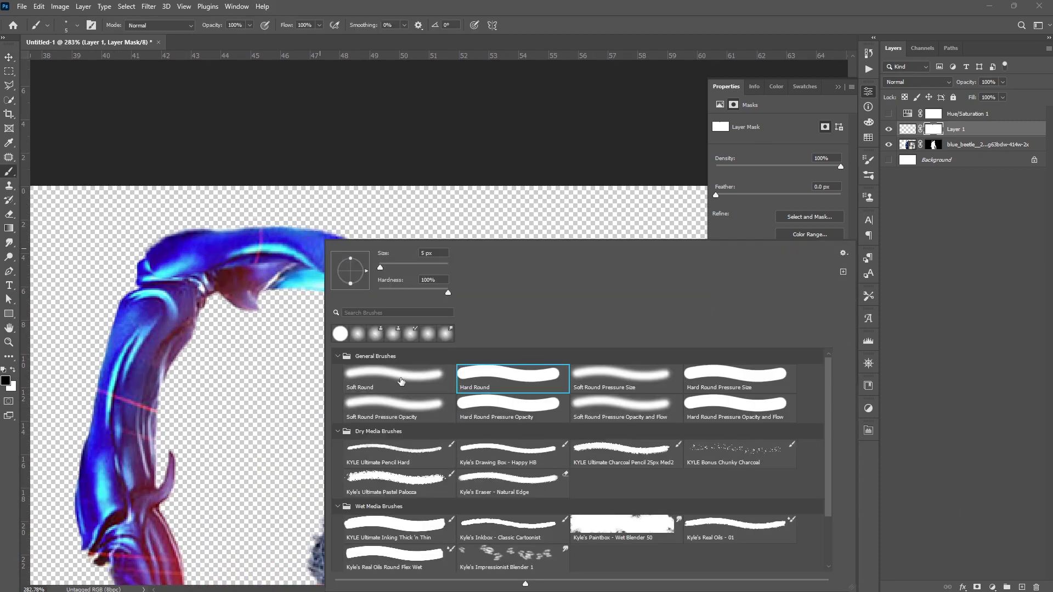
pyautogui.click(361, 377)
pyautogui.click(250, 25)
pyautogui.moveTo(288, 38); pyautogui.dragTo(262, 37)
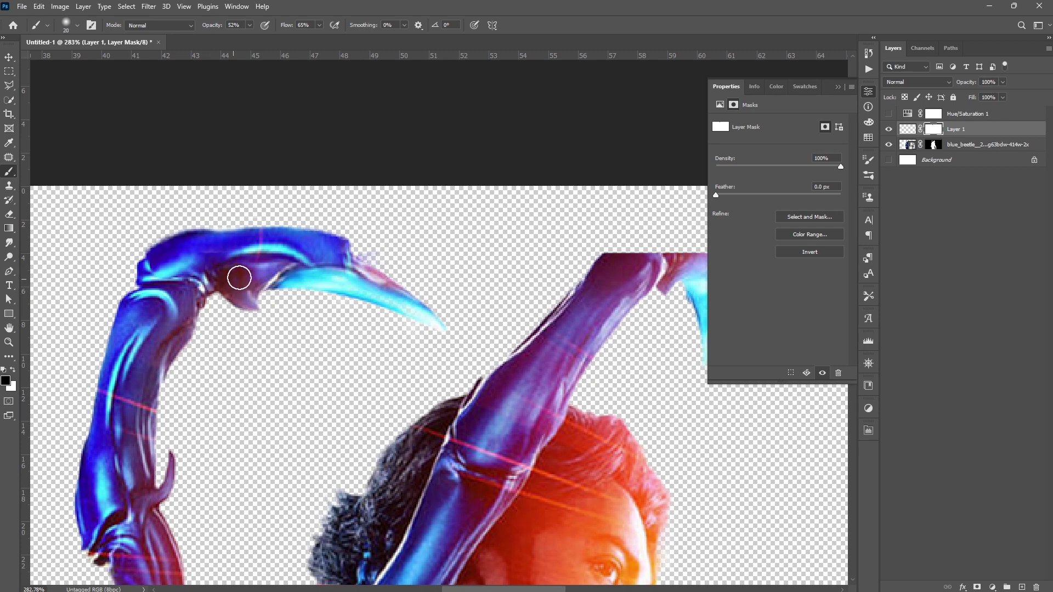
pyautogui.press('x')
# Duplicate the arched claw piece onto the flat top of the right claw.
pyautogui.scroll(-7, 313, 263)
pyautogui.press('v')
pyautogui.keyDown('alt'); pyautogui.moveTo(337, 288); pyautogui.dragTo(465, 287); pyautogui.keyUp('alt')
pyautogui.scroll(8, 464, 285)
pyautogui.keyDown('ctrl'); pyautogui.moveTo(553, 267); pyautogui.dragTo(592, 347); pyautogui.keyUp('ctrl')
pyautogui.press('Escape')
# Warp the duplicated piece to fit the curve of the right claw's top.
pyautogui.hotkey('ctrl', 't')
pyautogui.click(493, 26)
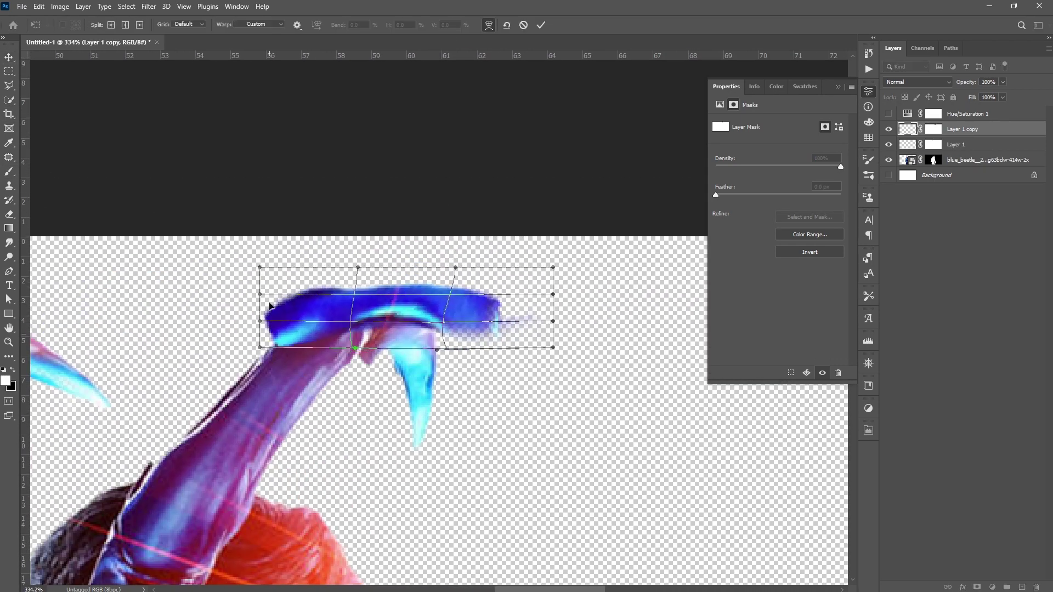
pyautogui.moveTo(270, 309); pyautogui.dragTo(290, 310)
pyautogui.moveTo(441, 325); pyautogui.dragTo(427, 329)
pyautogui.press('Return')
# Paint on the duplicate's layer mask to hide the excess end beyond the right claw.
pyautogui.press('b')
pyautogui.moveTo(493, 324)
pyautogui.mouseDown()
pyautogui.moveTo(475, 283)
pyautogui.moveTo(466, 328)
pyautogui.moveTo(455, 326)
pyautogui.mouseUp()
pyautogui.press('x')
pyautogui.scroll(-8, 531, 279)
pyautogui.click(933, 129)
pyautogui.moveTo(530, 300); pyautogui.dragTo(509, 306)
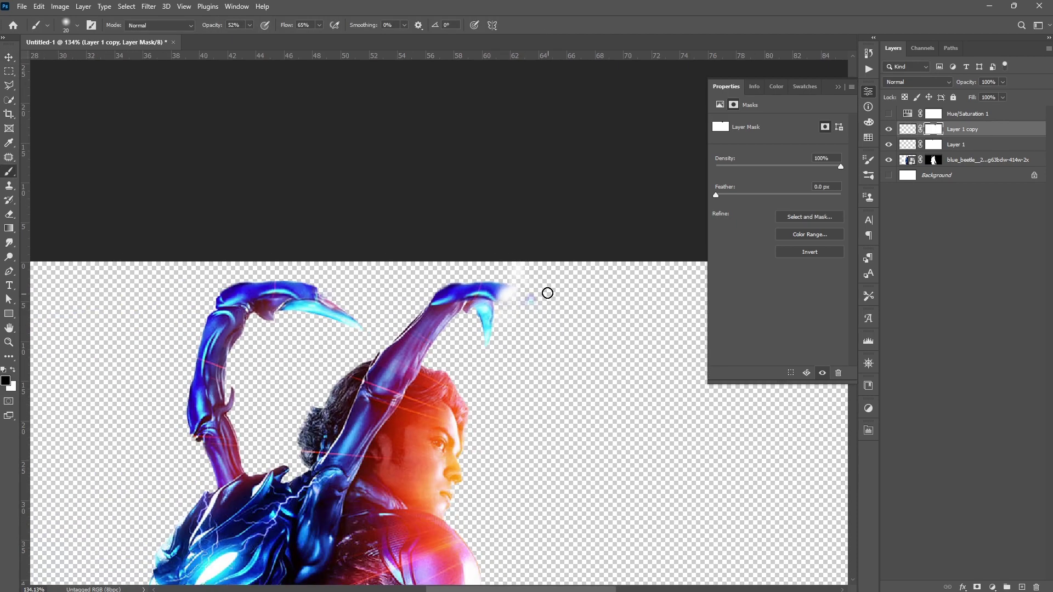
# Switch to a Hard Round brush with 100% opacity and 100% flow.
pyautogui.rightClick(489, 267)
pyautogui.click(507, 378)
pyautogui.moveTo(212, 25); pyautogui.dragTo(258, 24)
pyautogui.moveTo(287, 25); pyautogui.dragTo(329, 25)
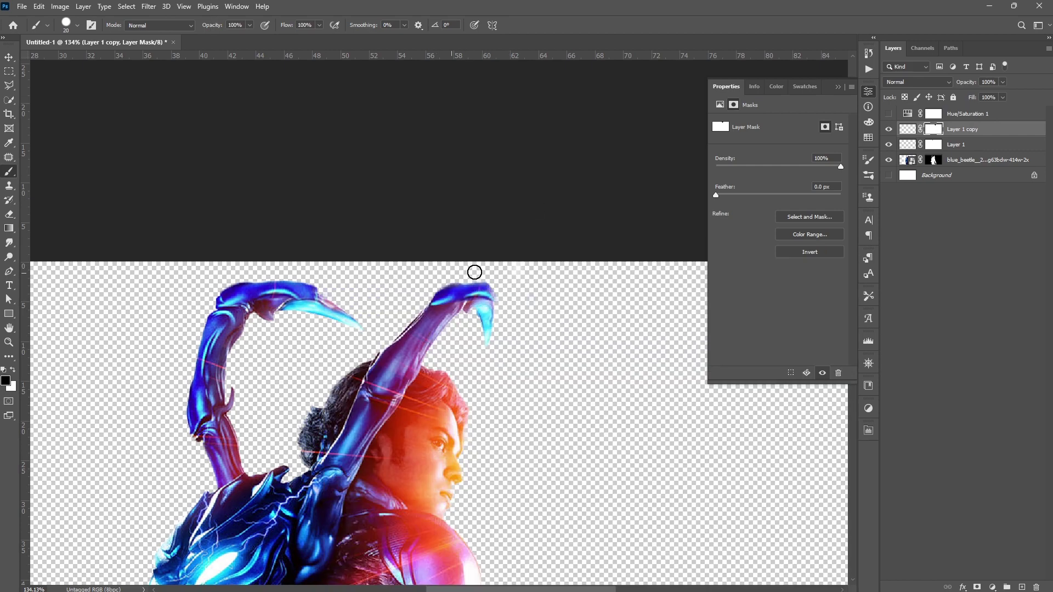
# Delete the hidden Hue/Saturation 1 adjustment layer.
pyautogui.scroll(3, 475, 273)
pyautogui.scroll(-5, 446, 321)
pyautogui.press('v')
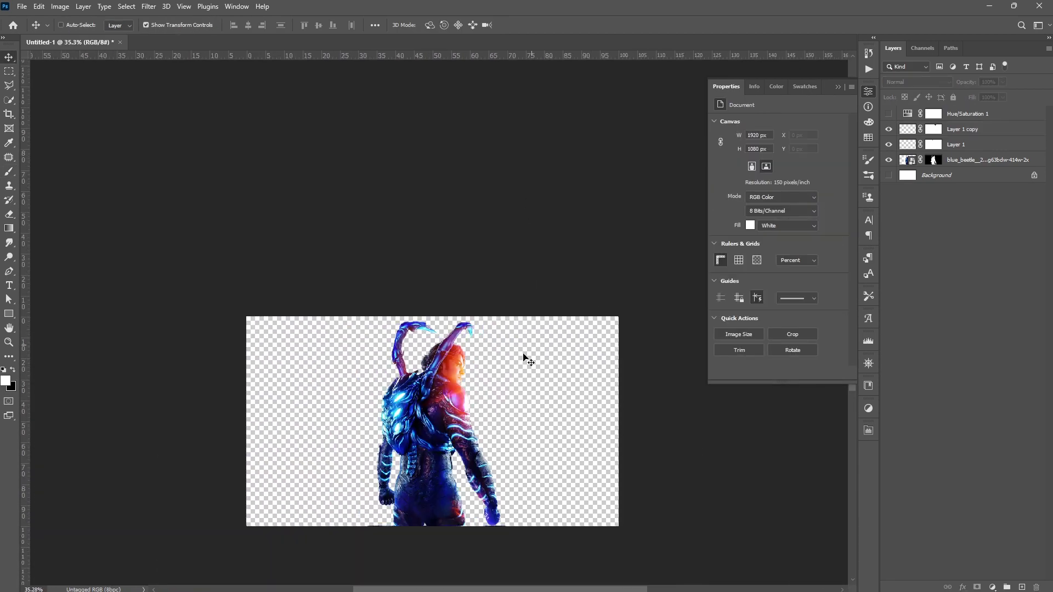
pyautogui.scroll(3, 527, 357)
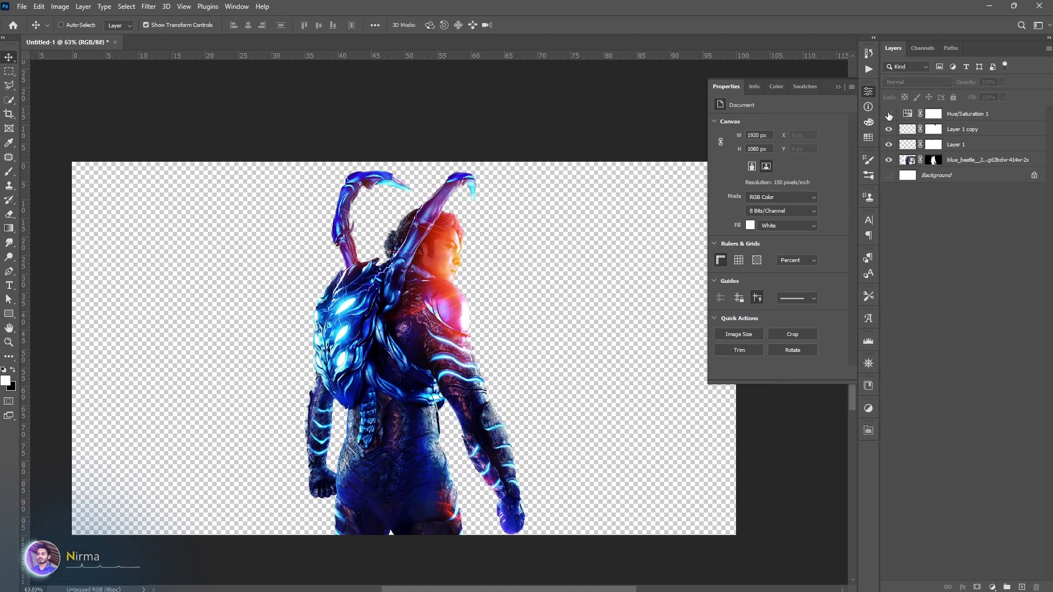
pyautogui.click(936, 179)
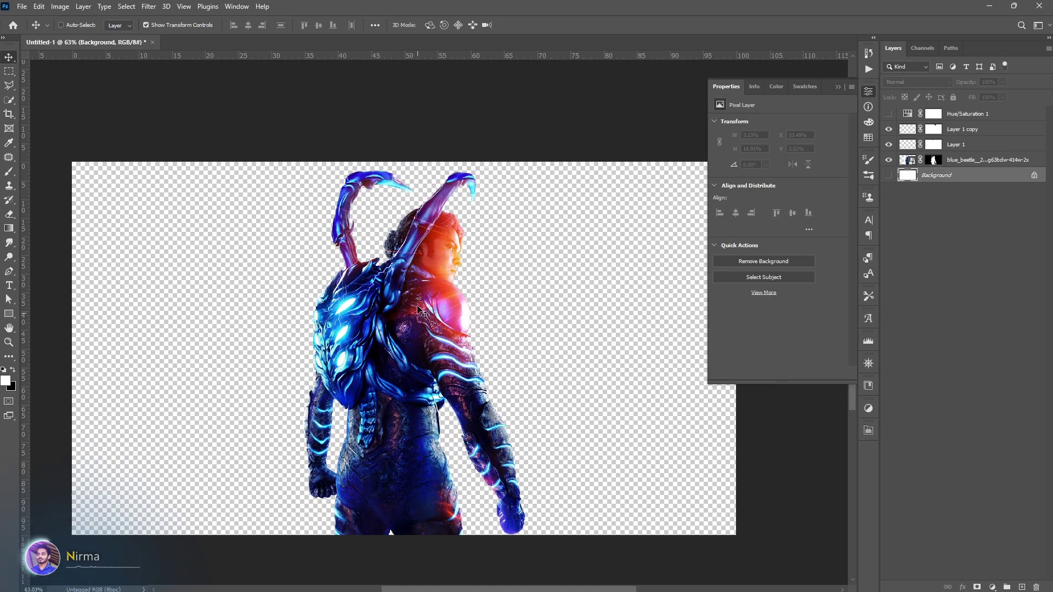
pyautogui.moveTo(888, 160); pyautogui.dragTo(888, 129)
pyautogui.click(948, 160)
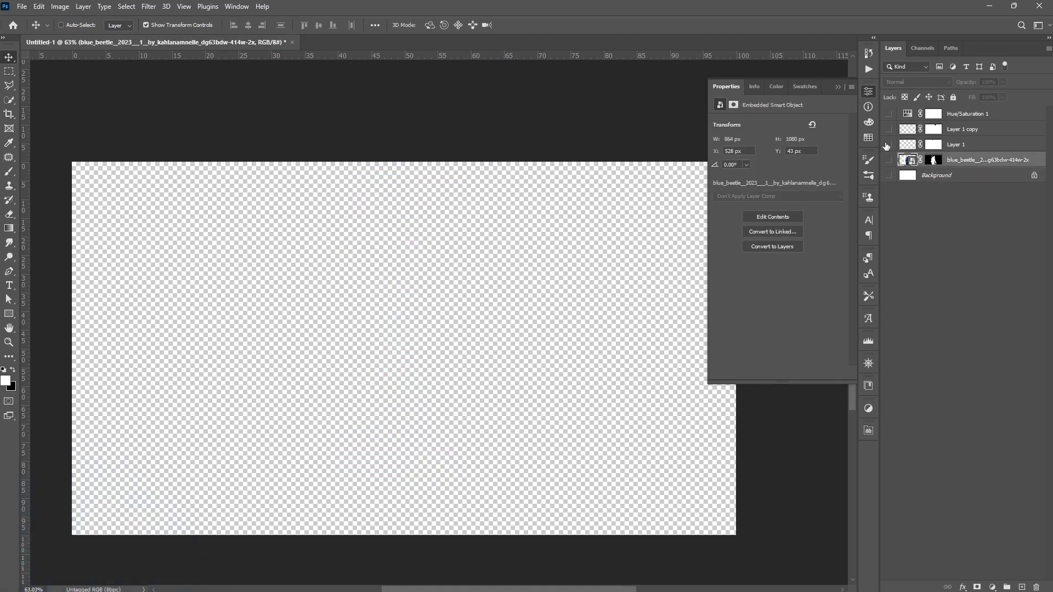
pyautogui.click(906, 116)
pyautogui.press('Delete')
pyautogui.press('Delete')
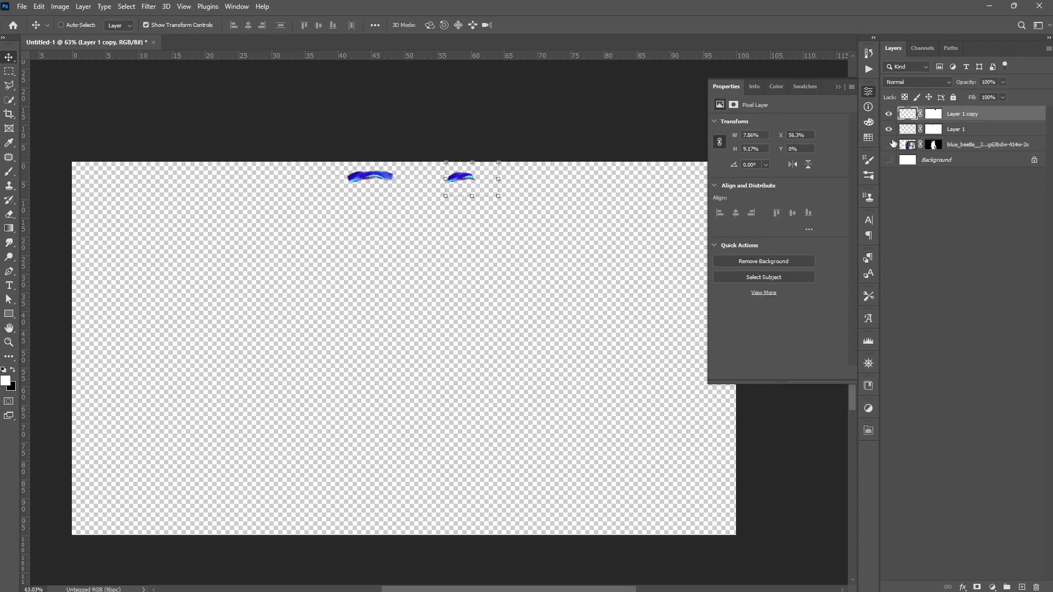
# Show the Blue Beetle layer, convert it and both claw patch layers into one smart object, and scale the figure down slightly.
pyautogui.click(889, 145)
pyautogui.keyDown('shift'); pyautogui.click(965, 144); pyautogui.keyUp('shift')
pyautogui.rightClick(972, 144)
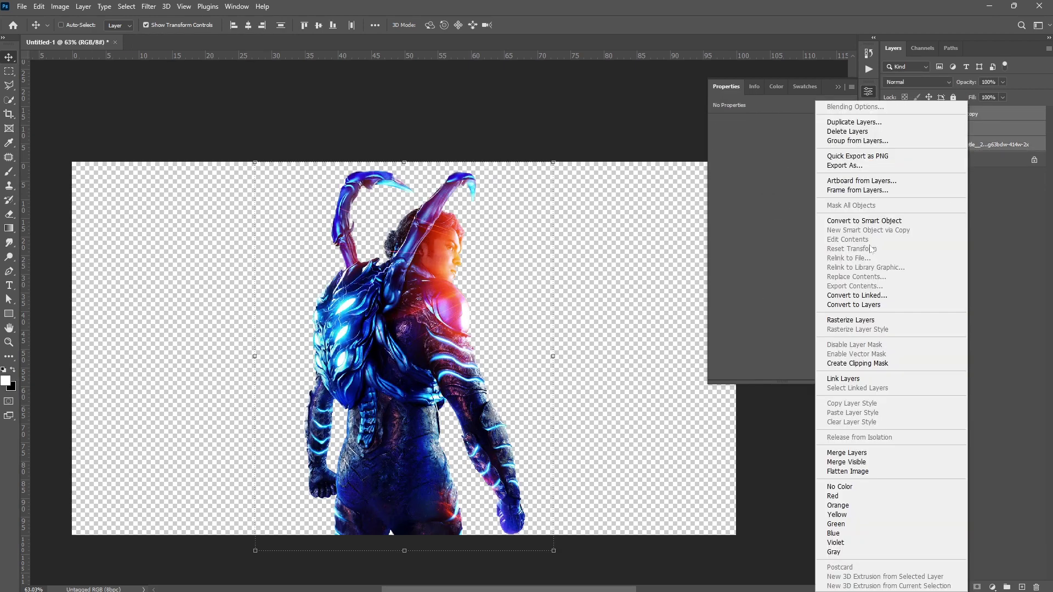
pyautogui.click(877, 219)
pyautogui.moveTo(414, 163)
pyautogui.mouseDown()
pyautogui.moveTo(413, 191)
pyautogui.moveTo(413, 178)
pyautogui.mouseUp()
pyautogui.press('Return')
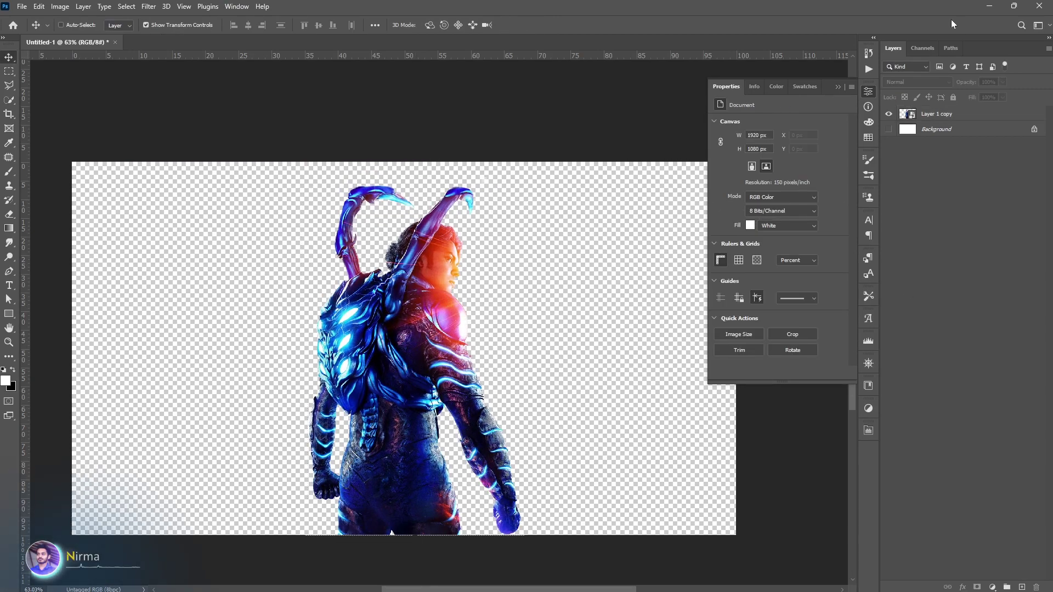
# Place the romain-lohezic-YMi66afAE3I-unsplash city photo, enlarge it to about 3067 × 2045 px, and put its layer beneath the figure.
pyautogui.click(1013, 10)
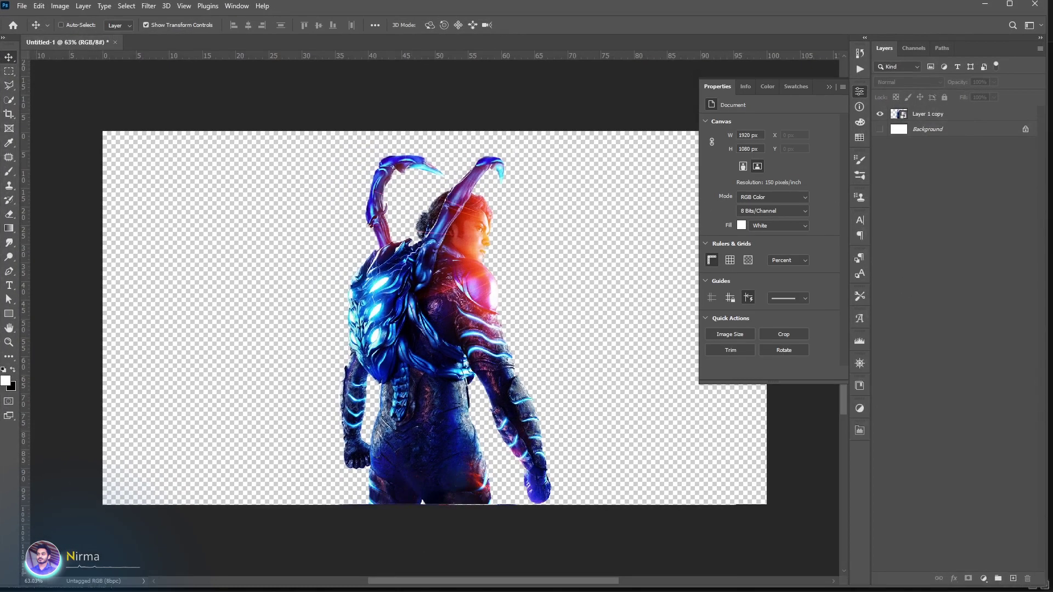
pyautogui.click(423, 579)
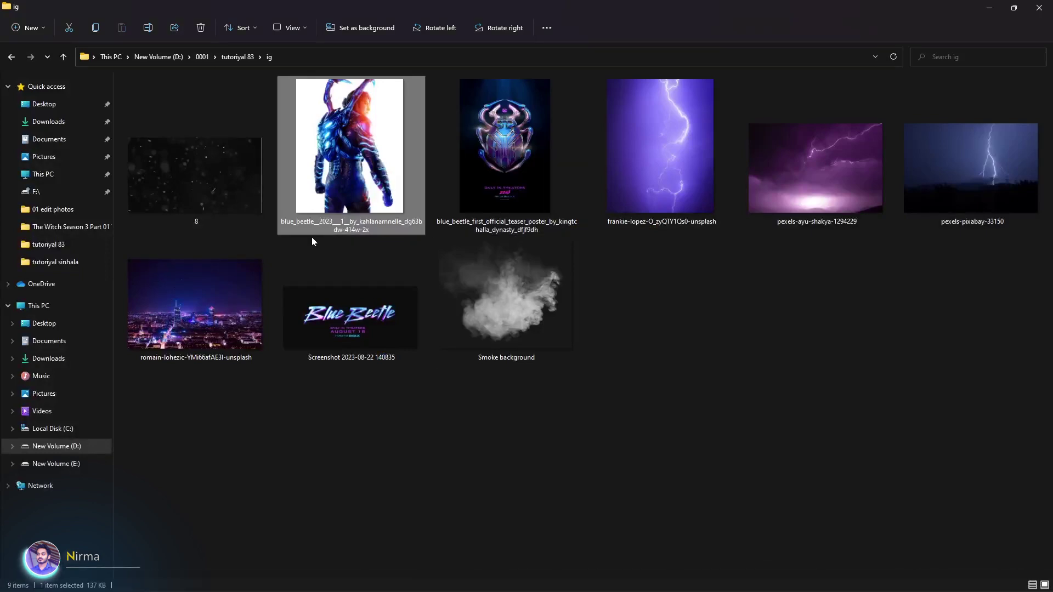
pyautogui.hotkey('alt', 'Tab')
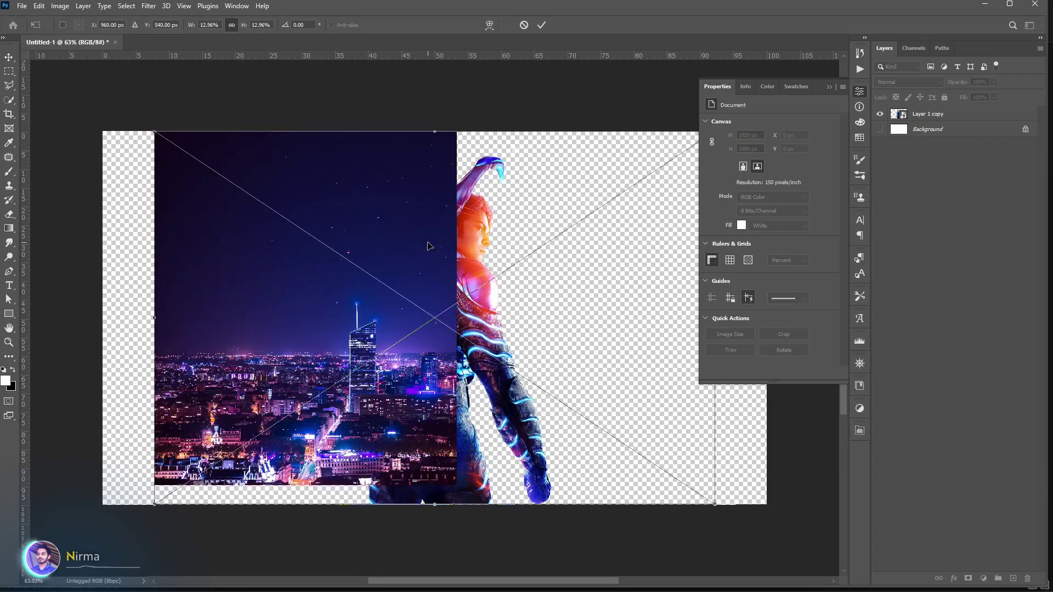
pyautogui.scroll(-5, 427, 243)
pyautogui.moveTo(434, 383); pyautogui.dragTo(431, 557)
pyautogui.moveTo(437, 322); pyautogui.dragTo(437, 274)
pyautogui.press('Return')
pyautogui.moveTo(916, 117); pyautogui.dragTo(930, 137)
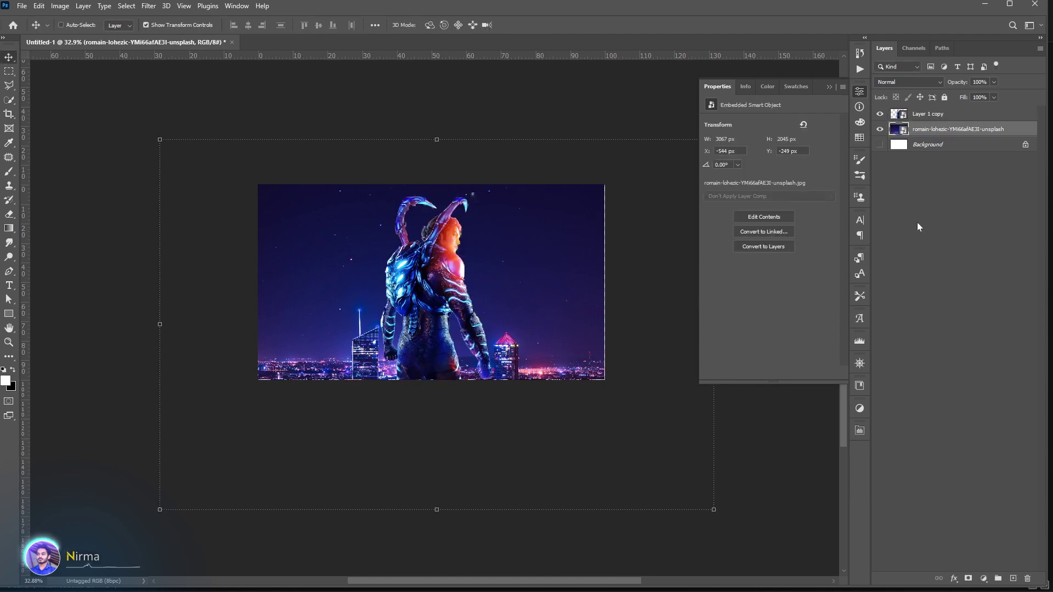
# Shift the city photo up and to the left so more of the skyline fills the canvas behind the figure.
pyautogui.click(956, 134)
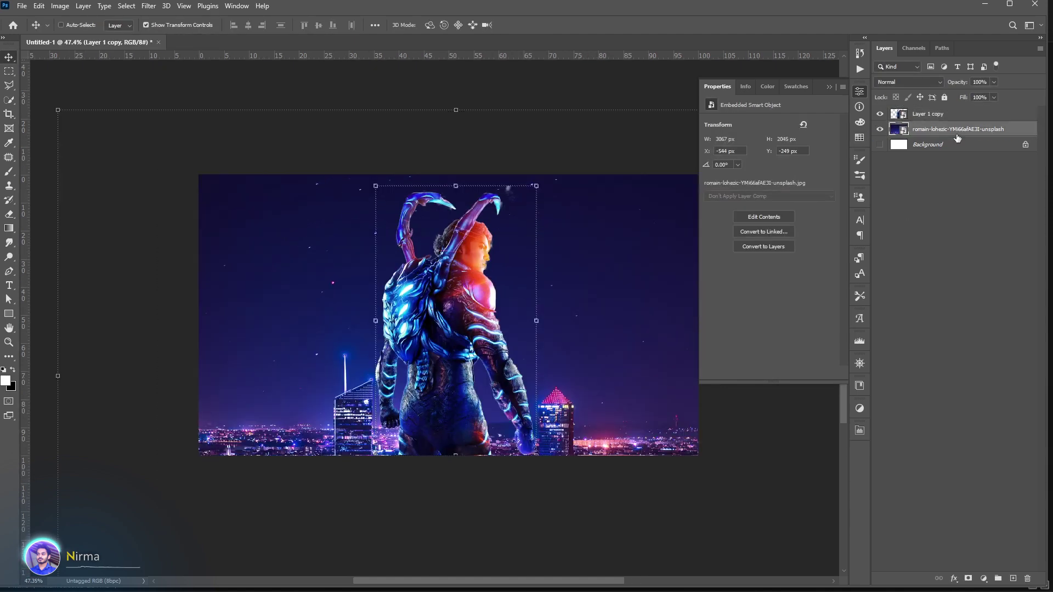
pyautogui.moveTo(615, 280); pyautogui.dragTo(601, 258)
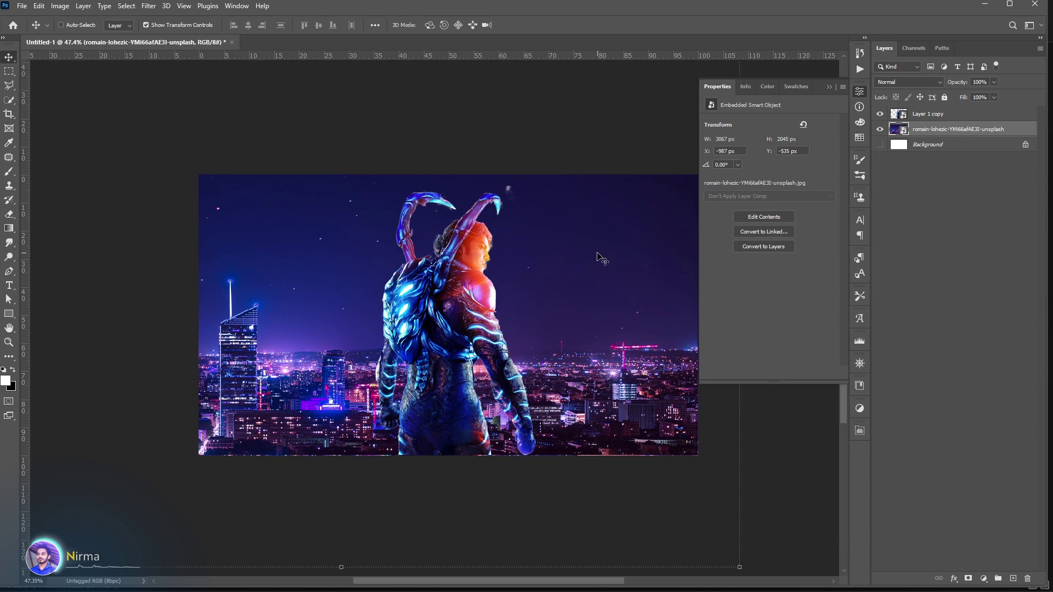
pyautogui.scroll(2, 583, 261)
pyautogui.scroll(-2, 603, 243)
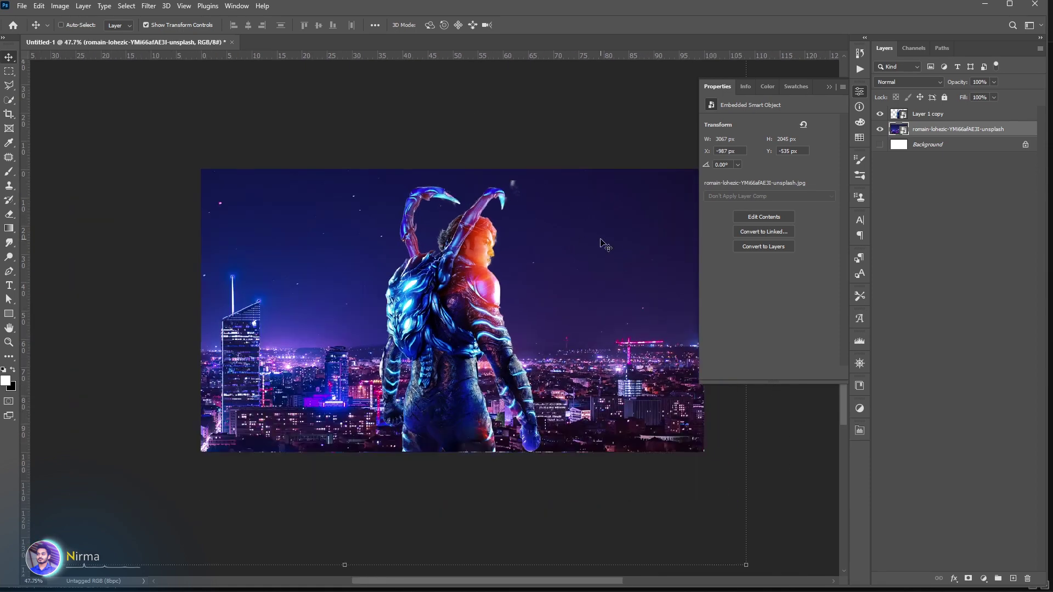
# Add an empty layer above the city photo and set the brush's foreground color to orange #ff9600.
pyautogui.click(834, 93)
pyautogui.click(1013, 578)
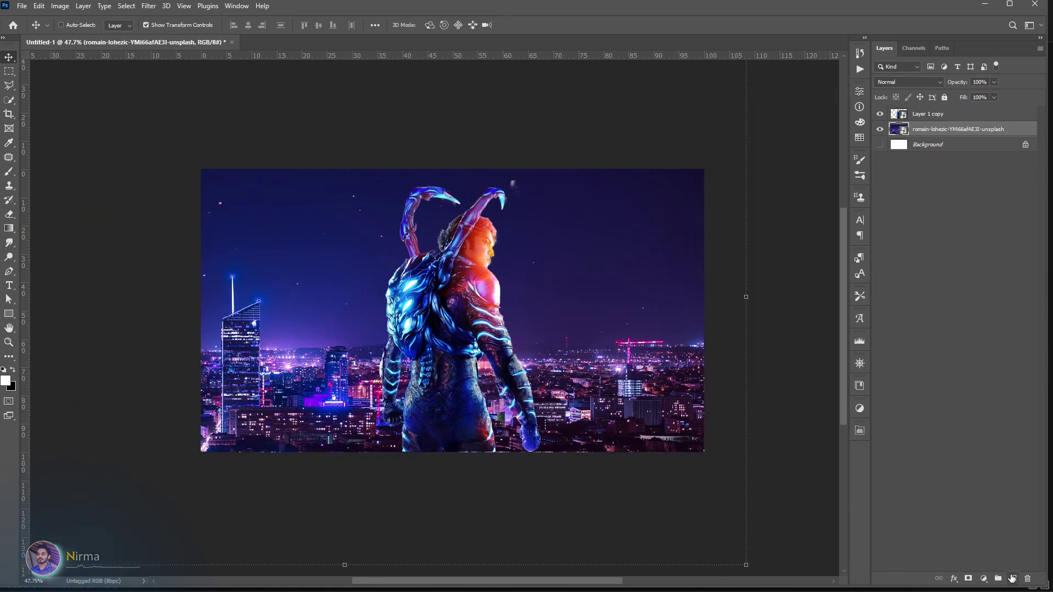
pyautogui.click(12, 173)
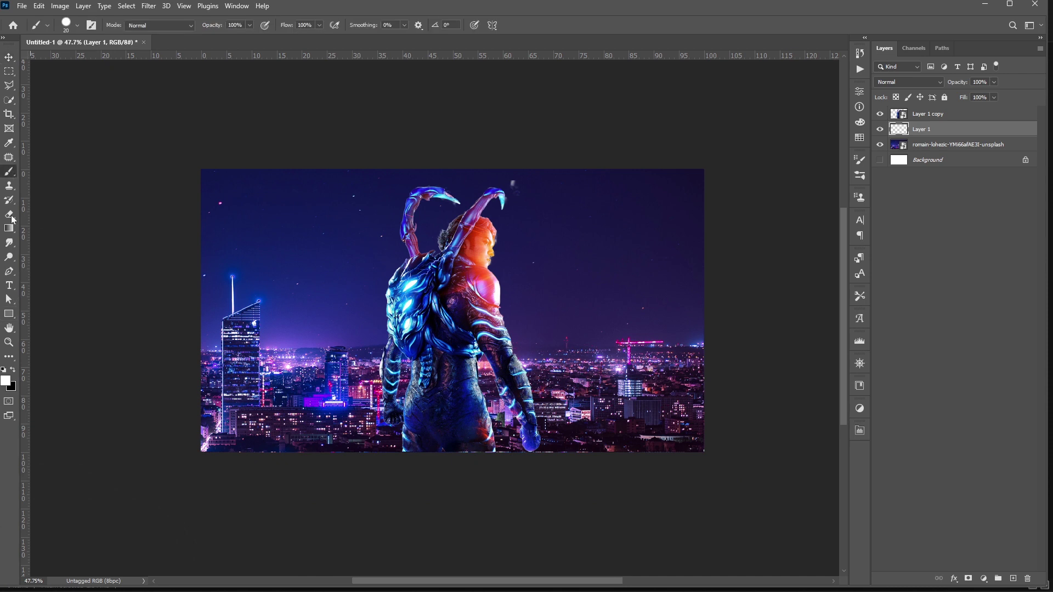
pyautogui.click(6, 380)
pyautogui.moveTo(855, 458); pyautogui.dragTo(855, 449)
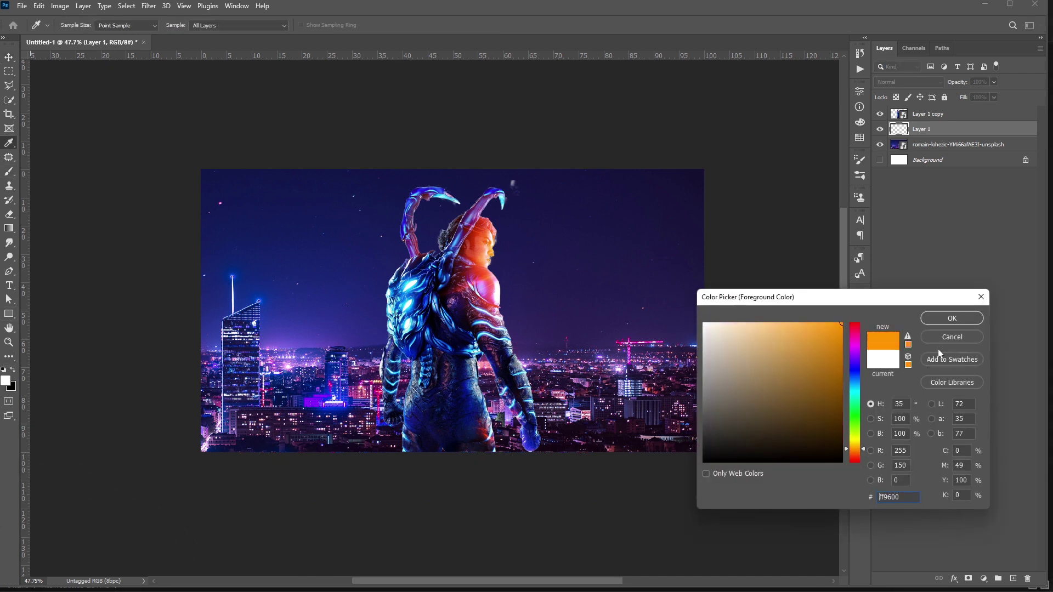
pyautogui.click(951, 319)
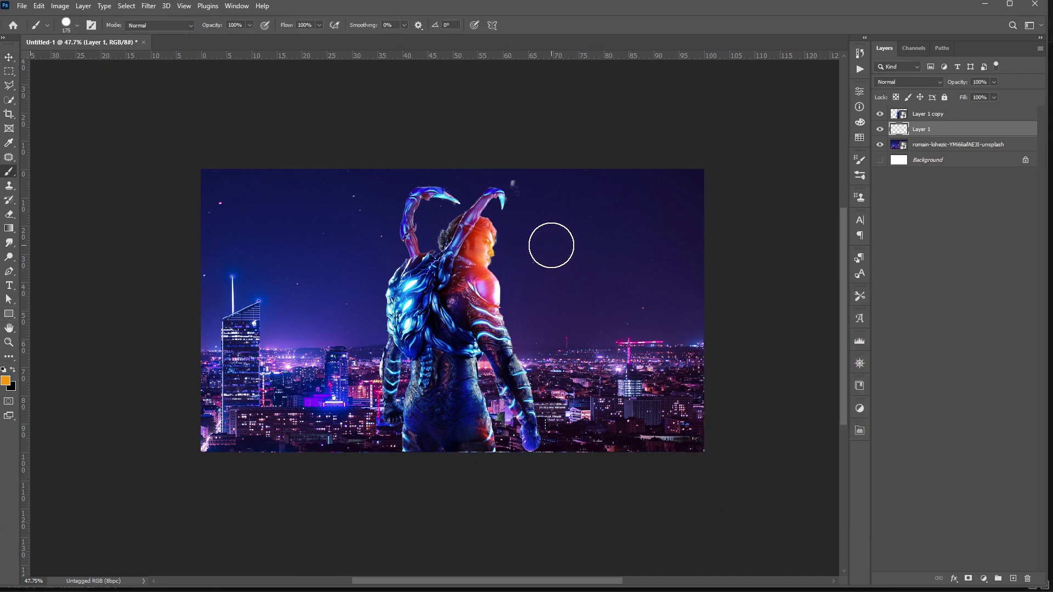
# Enlarge the brush to 1000 px.
pyautogui.press(']')
pyautogui.press(']')
pyautogui.press(']')
pyautogui.press(']')
pyautogui.press(']')
pyautogui.press(']')
pyautogui.press(']')
pyautogui.press(']')
pyautogui.press(']')
pyautogui.press(']')
pyautogui.press(']')
# Paint a large orange glow in the sky beside the figure's face with a soft round brush.
pyautogui.click(557, 247)
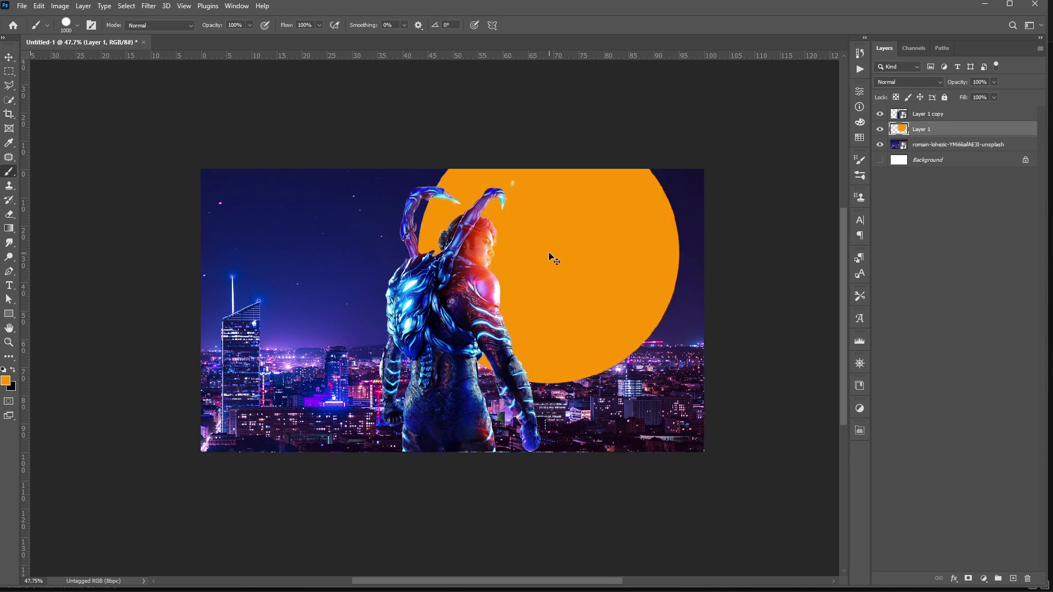
pyautogui.hotkey('ctrl', 'z')
pyautogui.rightClick(574, 288)
pyautogui.click(603, 376)
pyautogui.click(562, 222)
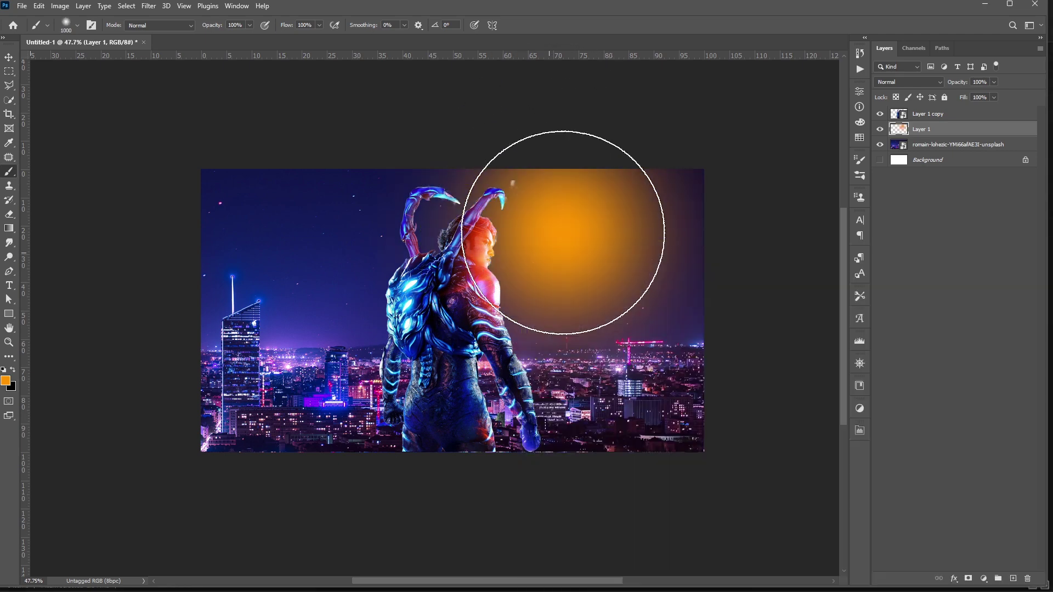
pyautogui.scroll(-3, 698, 258)
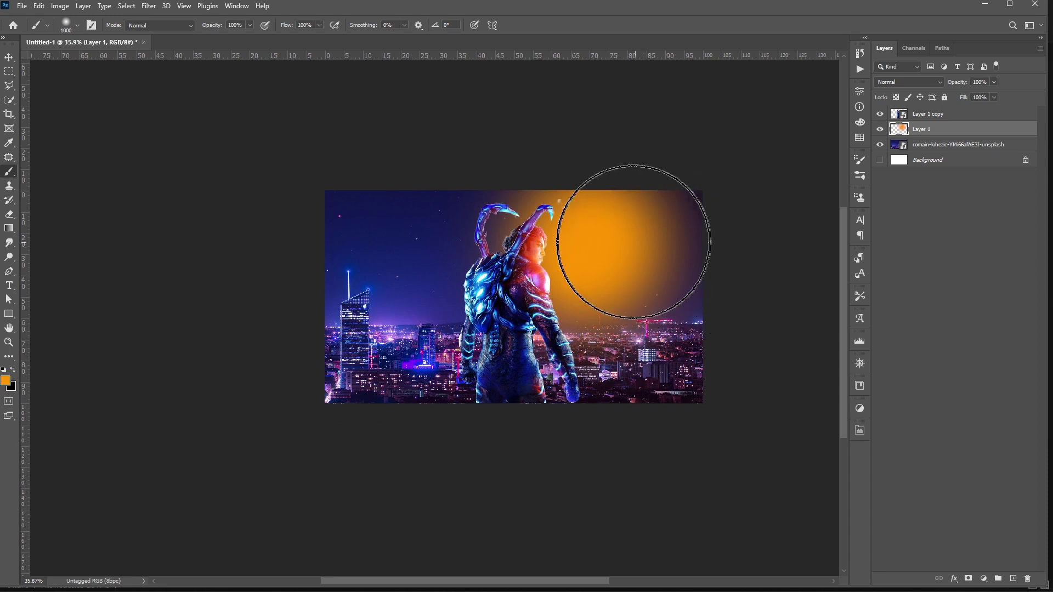
pyautogui.press('v')
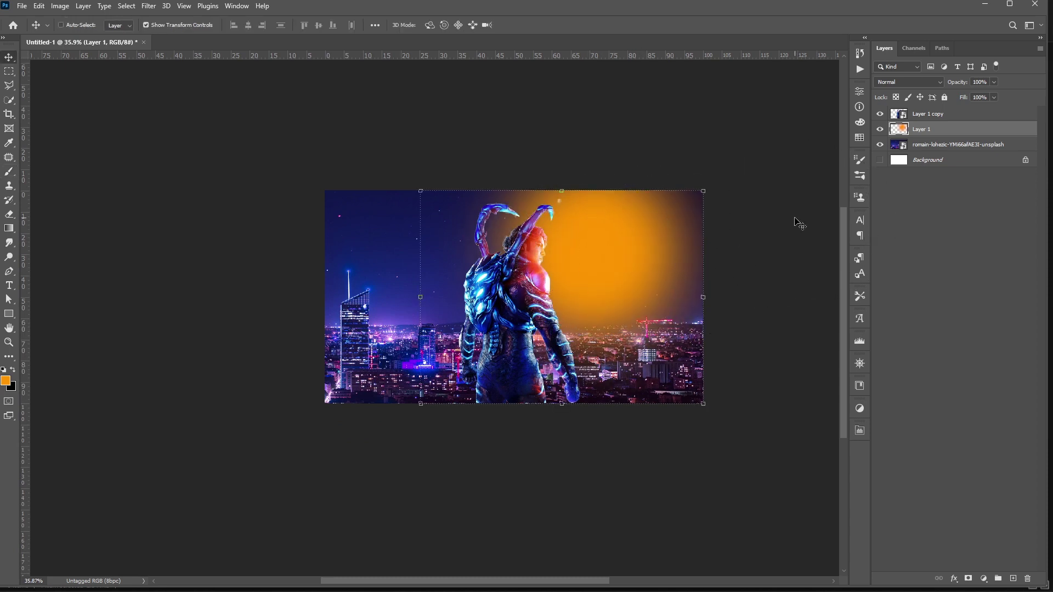
# Set the orange glow layer's blend mode to Screen.
pyautogui.moveTo(926, 136)
pyautogui.mouseDown()
pyautogui.moveTo(920, 110)
pyautogui.moveTo(939, 140)
pyautogui.mouseUp()
pyautogui.click(906, 83)
pyautogui.click(905, 172)
# Scale the city photo down until its right edge meets the canvas edge.
pyautogui.click(968, 145)
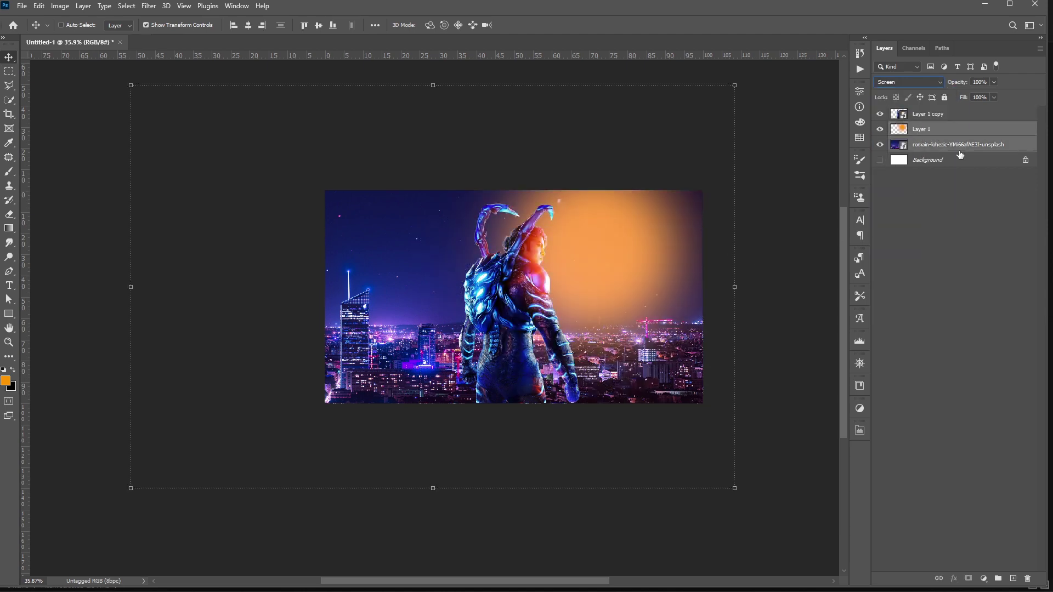
pyautogui.scroll(3, 659, 220)
pyautogui.moveTo(762, 304); pyautogui.dragTo(703, 318)
pyautogui.press('Return')
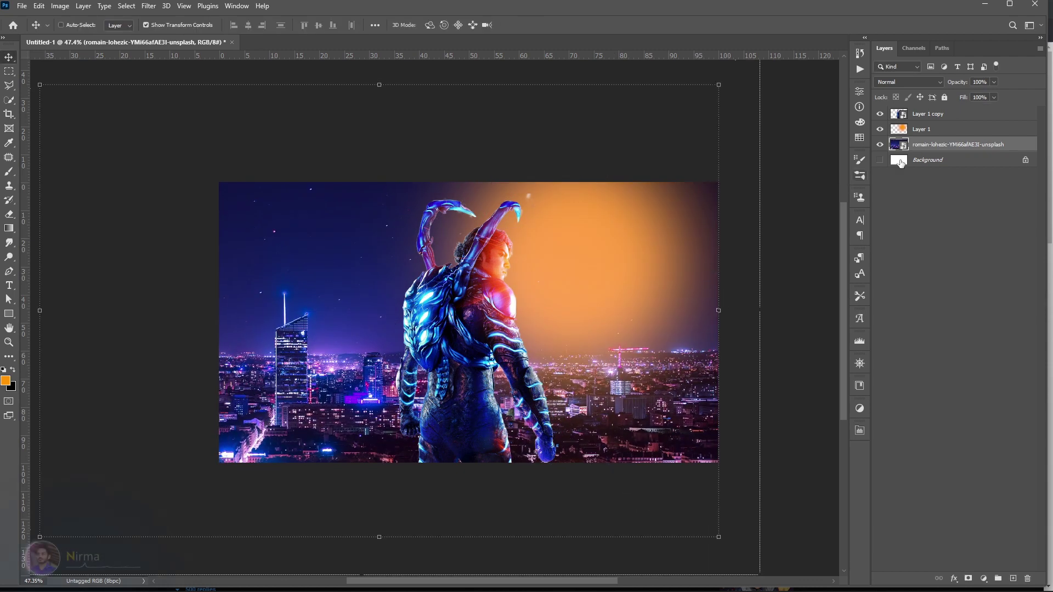
# Convert the orange glow and city photo layers together into one smart object.
pyautogui.keyDown('shift'); pyautogui.click(943, 128); pyautogui.keyUp('shift')
pyautogui.rightClick(943, 129)
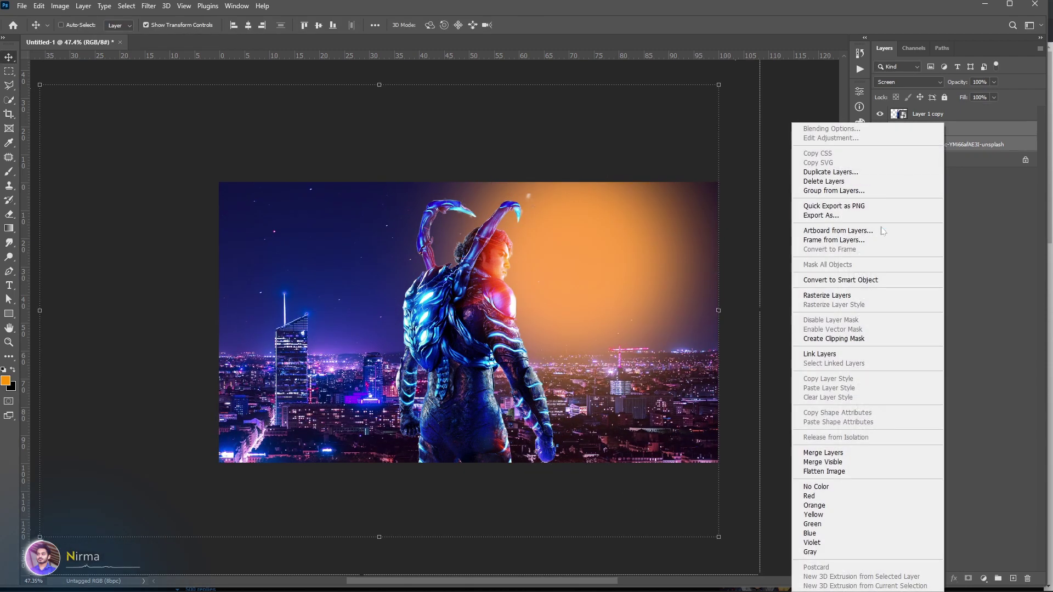
pyautogui.click(833, 280)
# Start a Tilt-Shift blur on the background smart object, move its focus center below the canvas, and set the blur to 53 px.
pyautogui.click(1009, 6)
pyautogui.click(149, 6)
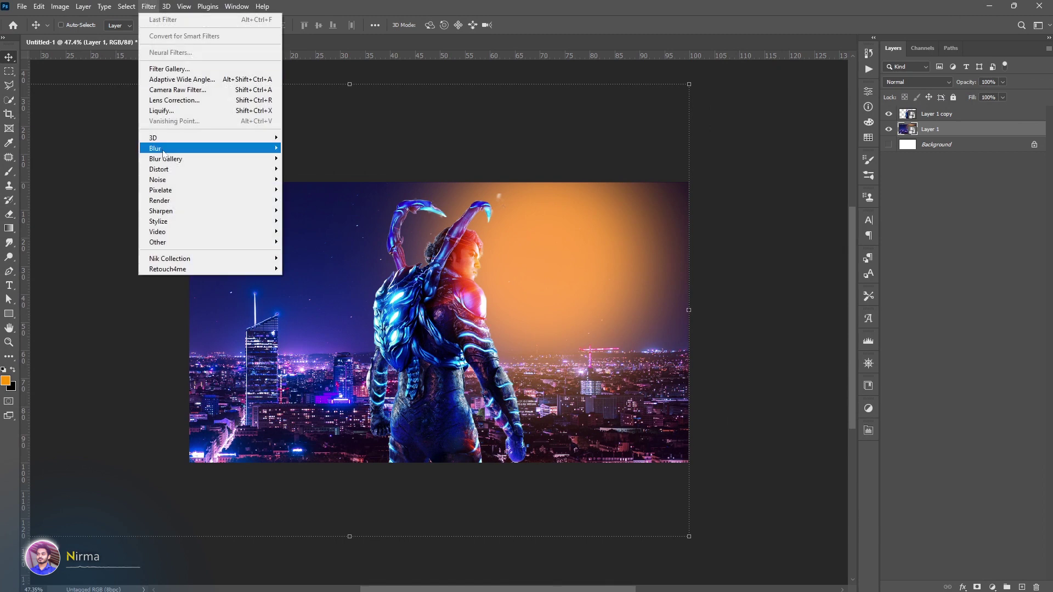
pyautogui.moveTo(234, 162)
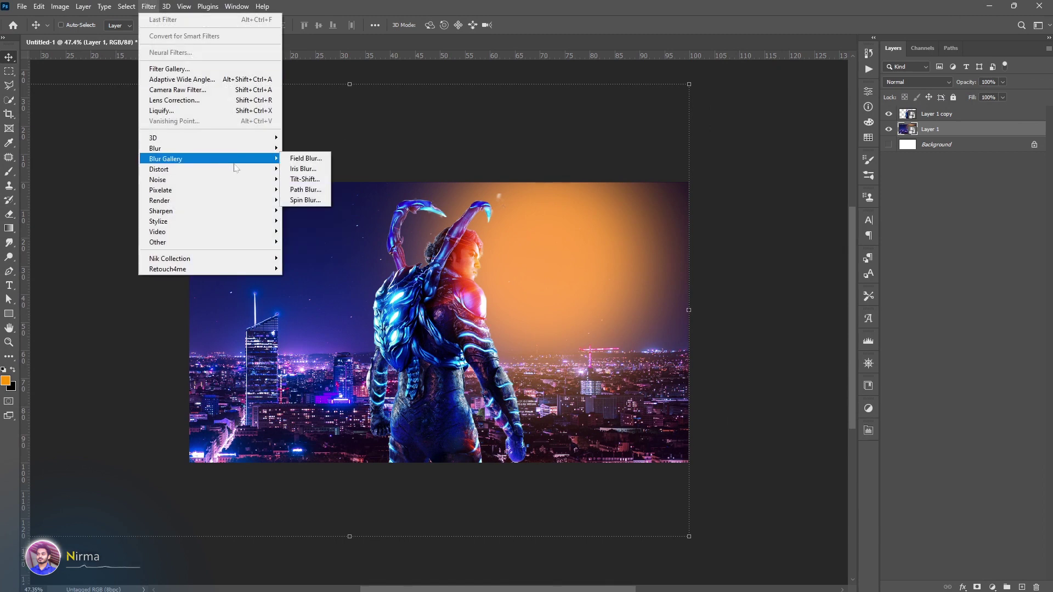
pyautogui.click(305, 179)
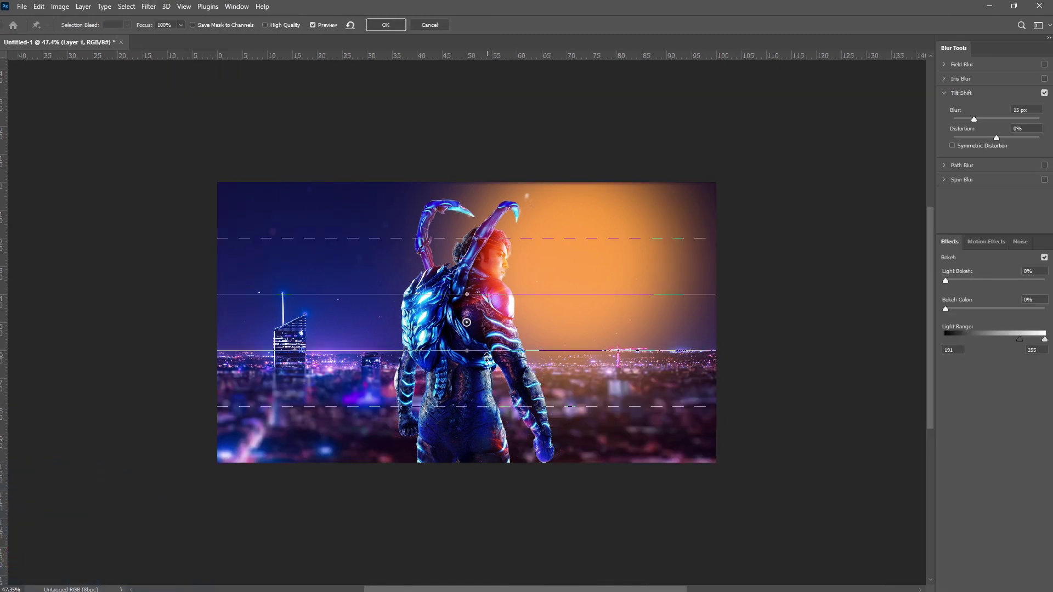
pyautogui.moveTo(467, 323); pyautogui.dragTo(462, 517)
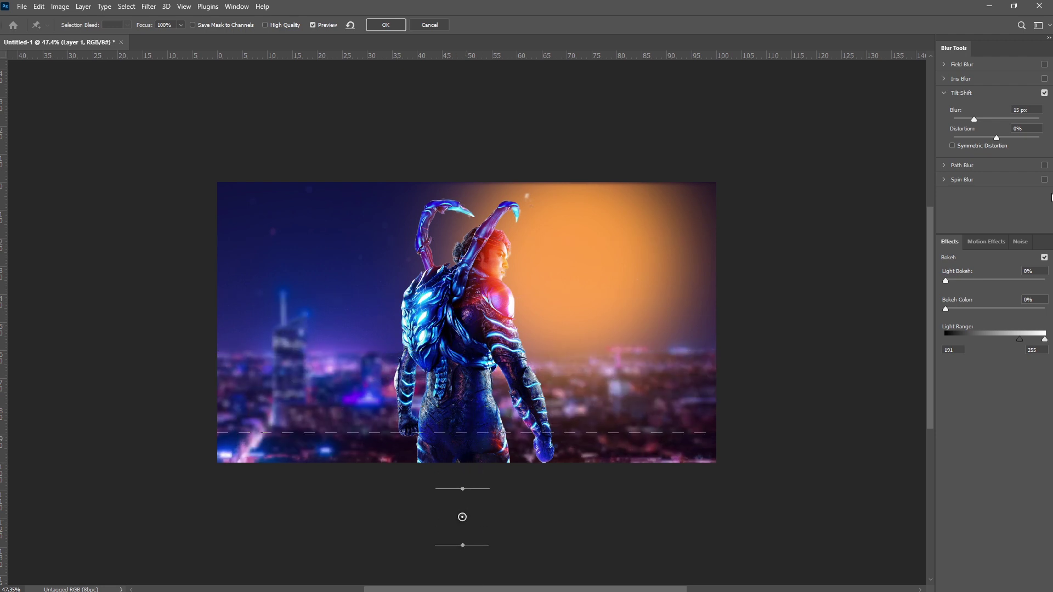
pyautogui.moveTo(987, 118); pyautogui.dragTo(992, 120)
# Raise the Tilt-Shift focus and transition lines so the blur builds up gradually above the foreground buildings, and apply the filter.
pyautogui.moveTo(649, 433); pyautogui.dragTo(649, 396)
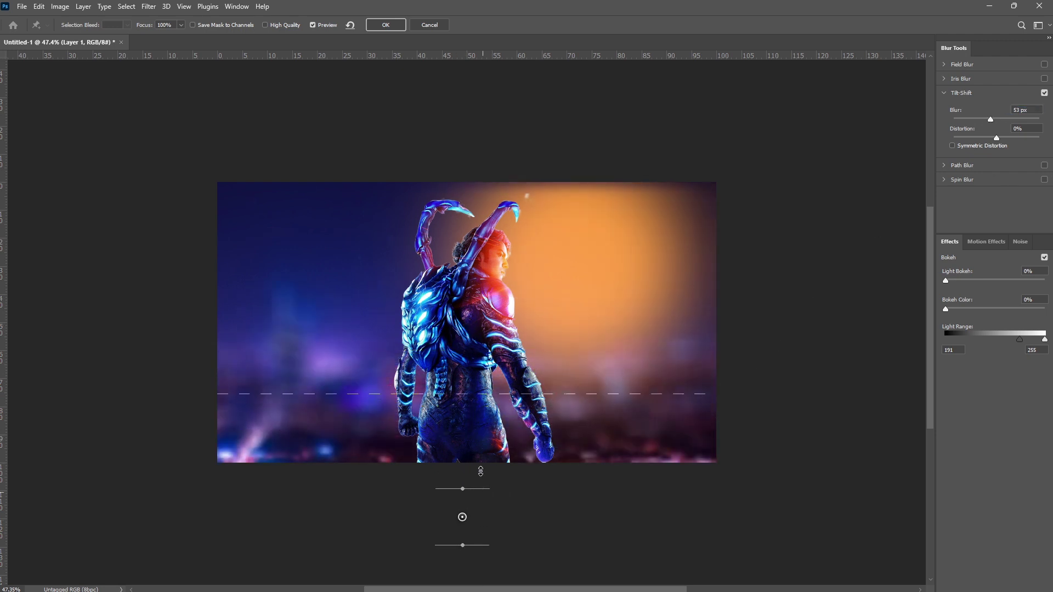
pyautogui.moveTo(480, 472); pyautogui.dragTo(480, 447)
pyautogui.moveTo(570, 395); pyautogui.dragTo(605, 264)
pyautogui.scroll(3, 710, 211)
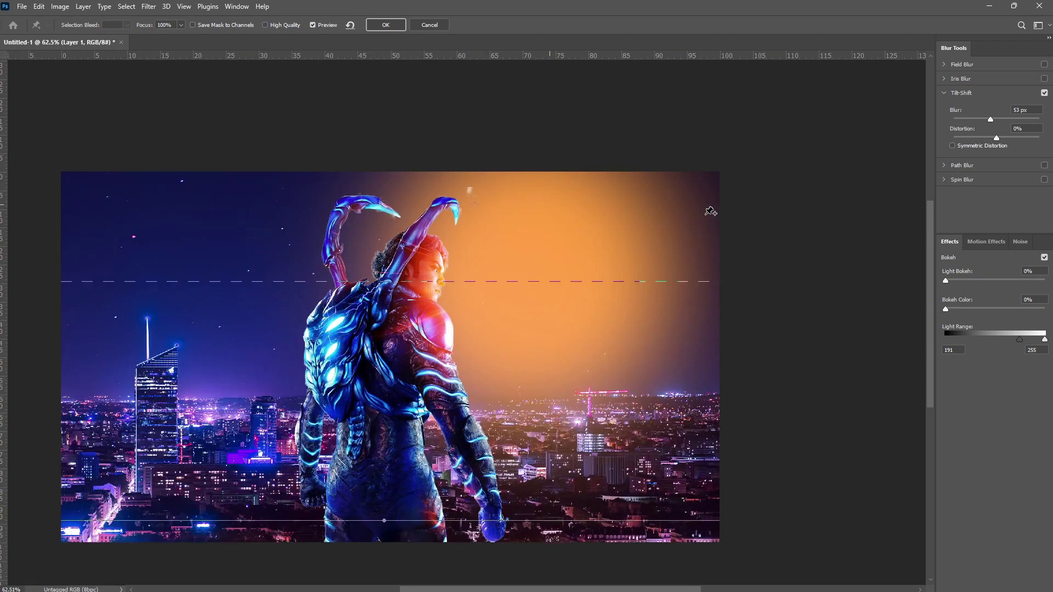
pyautogui.scroll(-1, 674, 188)
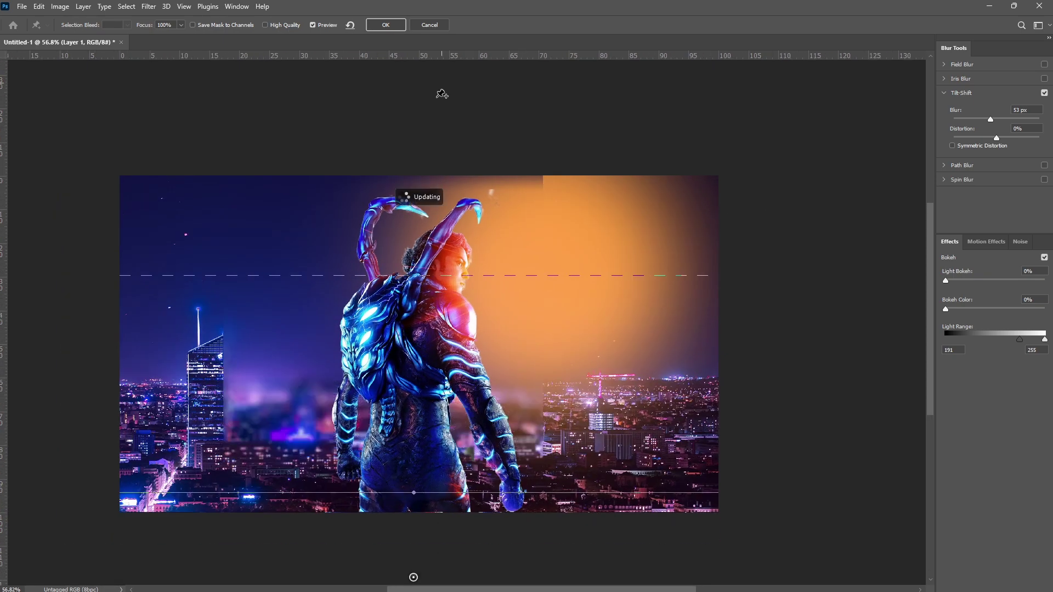
pyautogui.click(382, 24)
# Add a Color Lookup adjustment above the blurred background layer using the 2Strip.look 3DLUT file.
pyautogui.scroll(-2, 682, 269)
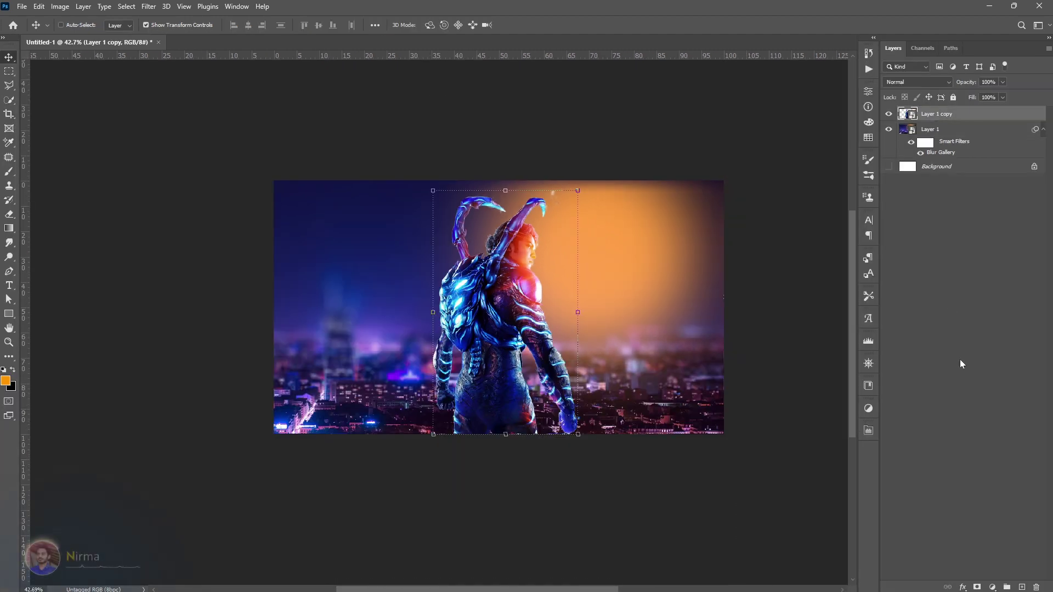
pyautogui.click(992, 585)
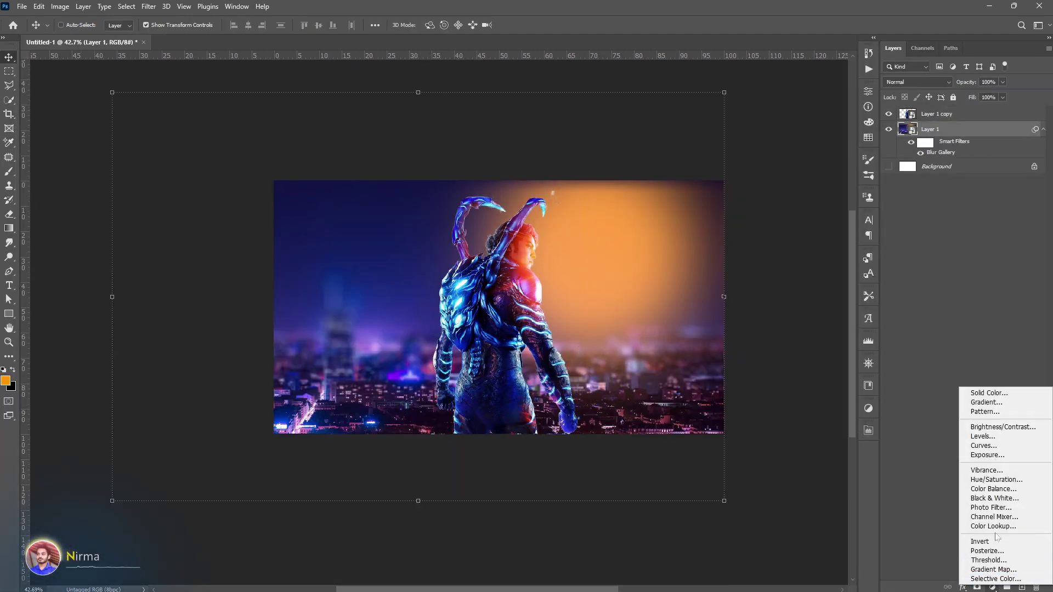
pyautogui.click(981, 535)
pyautogui.click(799, 124)
pyautogui.click(779, 168)
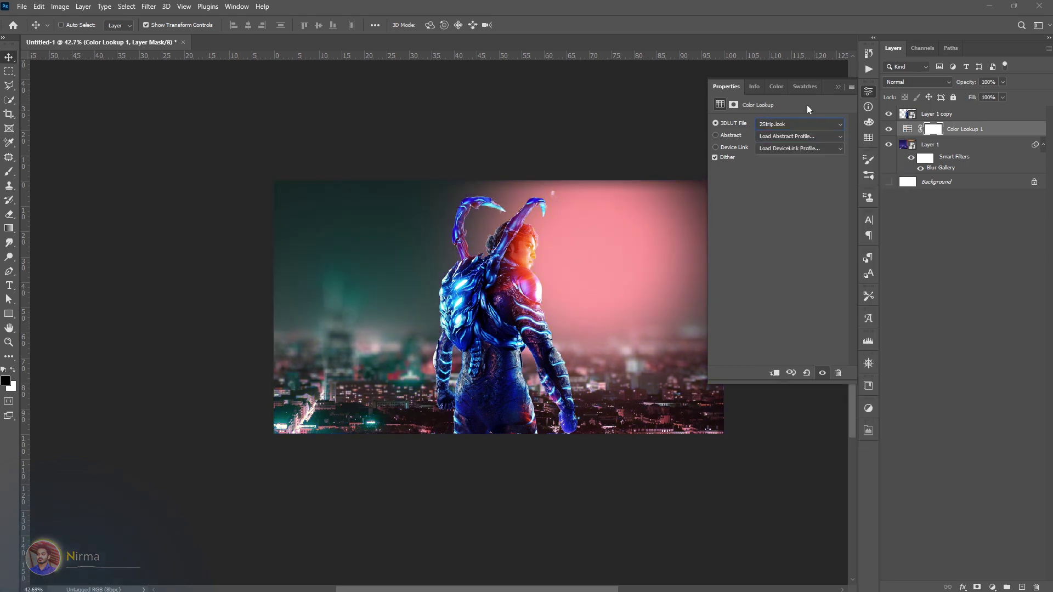
# Change the Color Lookup adjustment's 3DLUT file to filmstock_50.3dl and invert its layer mask to black.
pyautogui.scroll(-6, 798, 123)
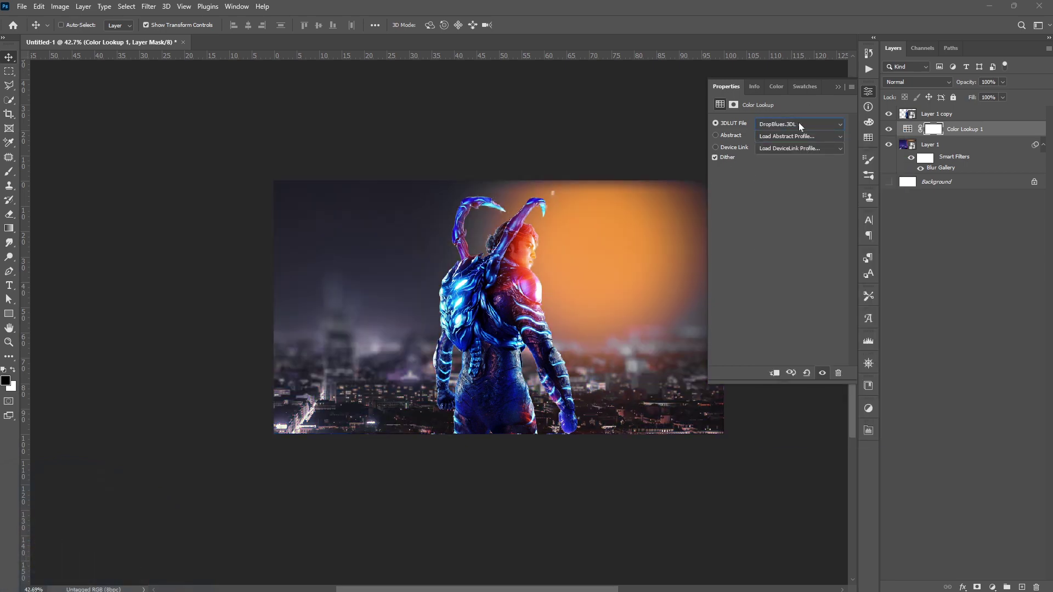
pyautogui.scroll(-7, 798, 123)
pyautogui.scroll(4, 798, 122)
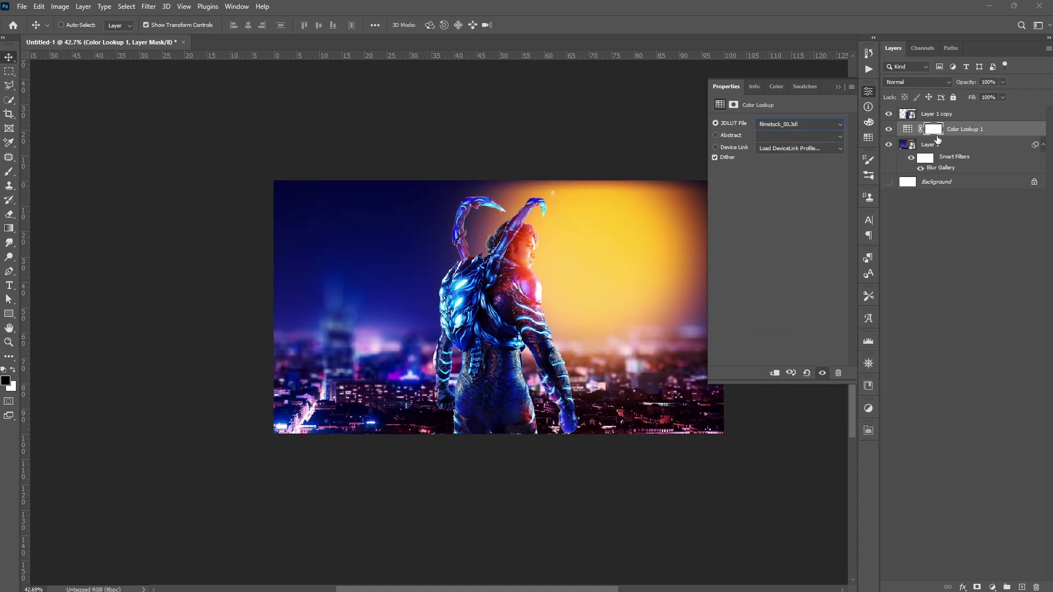
pyautogui.hotkey('ctrl', 'i')
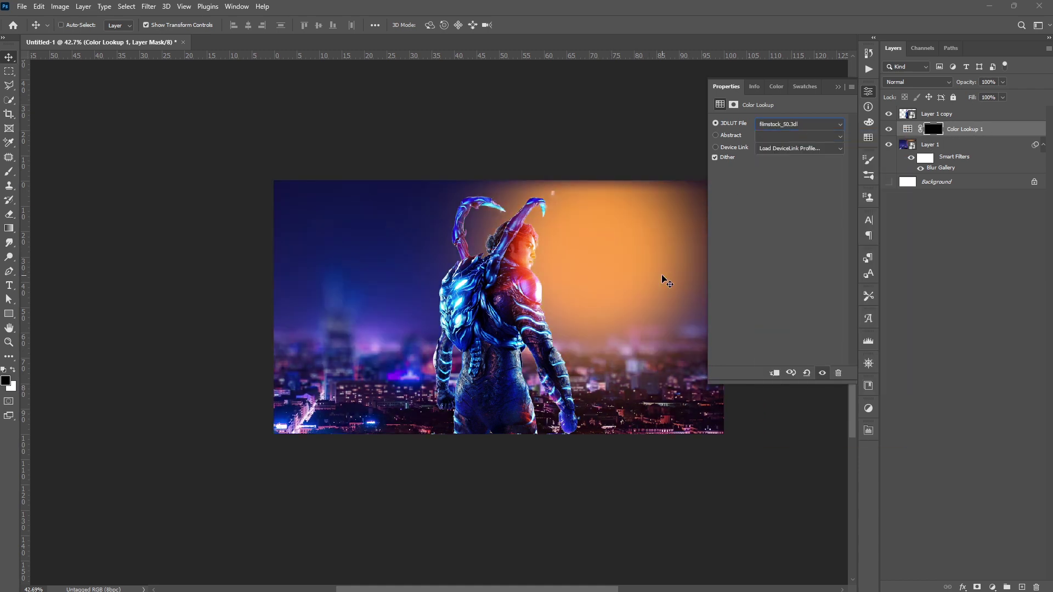
pyautogui.click(844, 87)
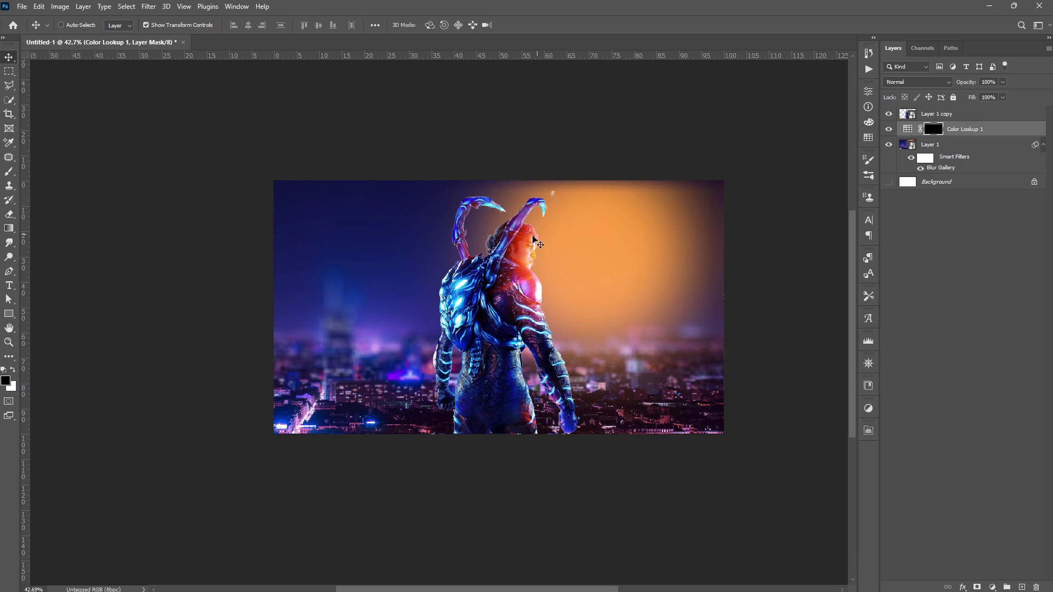
# Paint white on the Color Lookup mask with a soft 1000 px brush to reveal the grade over the orange glow.
pyautogui.press('b')
pyautogui.press('x')
pyautogui.moveTo(552, 235); pyautogui.dragTo(716, 247)
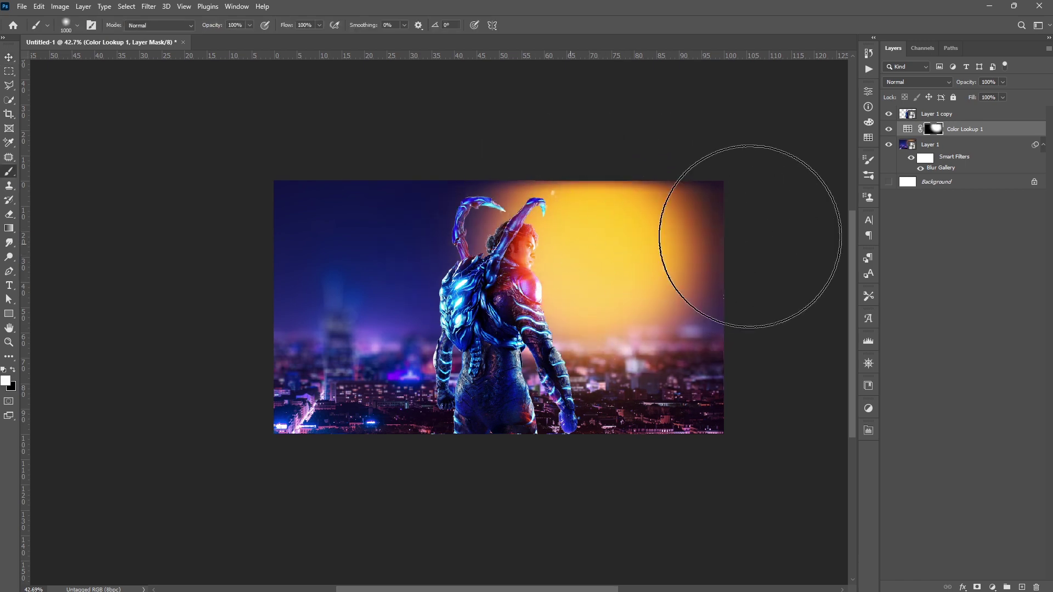
pyautogui.press('v')
# Enlarge the blurred city background smart object to about 3772 × 2516 px and reposition it behind the figure.
pyautogui.click(937, 148)
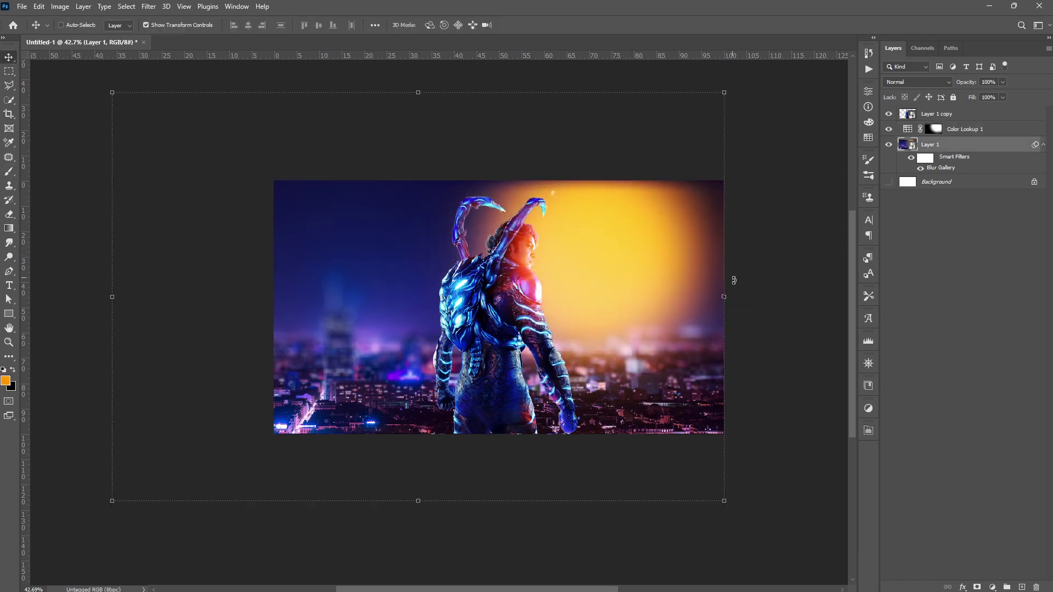
pyautogui.moveTo(725, 297)
pyautogui.mouseDown()
pyautogui.moveTo(806, 294)
pyautogui.moveTo(715, 281)
pyautogui.mouseUp()
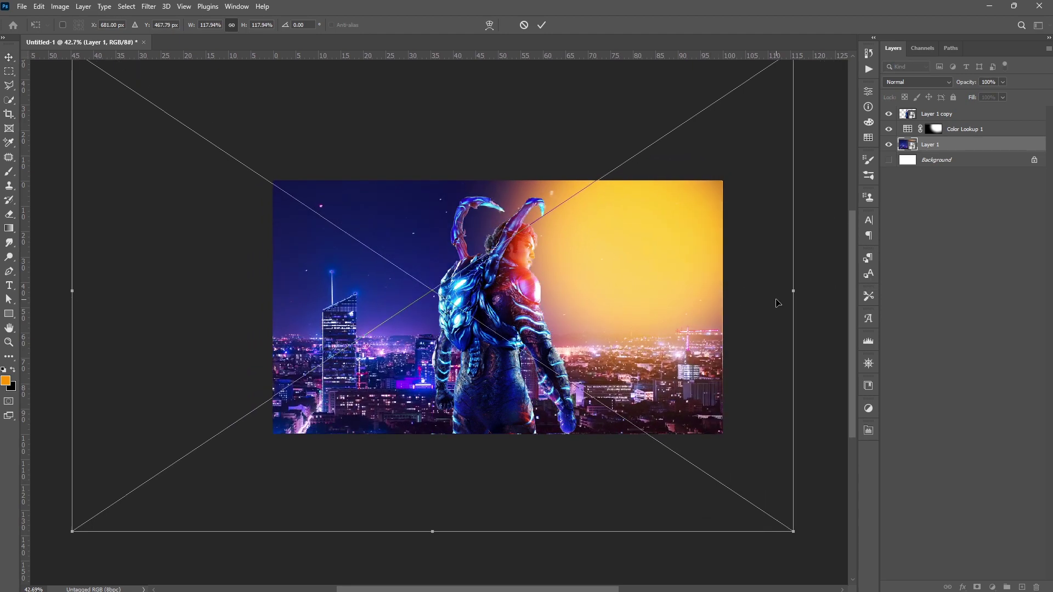
pyautogui.moveTo(795, 295); pyautogui.dragTo(655, 284)
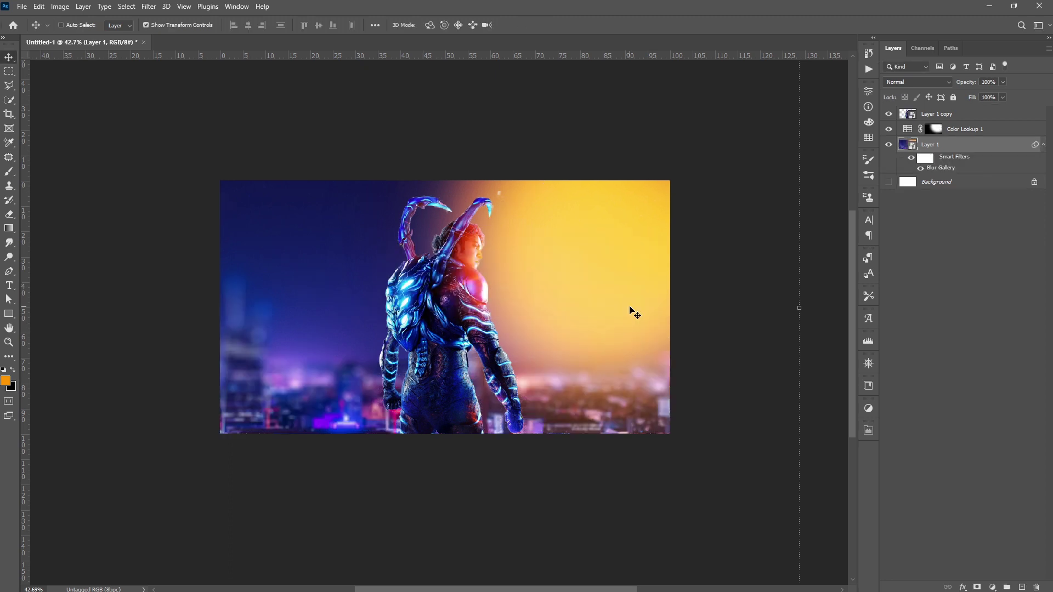
# Add a Selective Color adjustment clipped to the figure layer, with Reds at cyan +30, magenta -20 and yellow +31.
pyautogui.scroll(1, 629, 309)
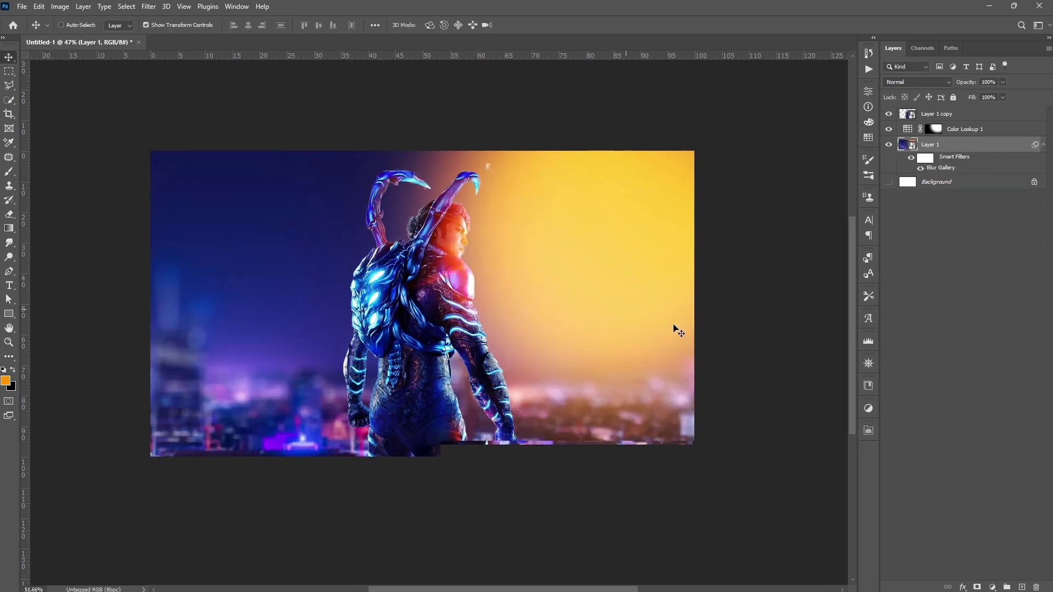
pyautogui.click(993, 586)
pyautogui.click(995, 574)
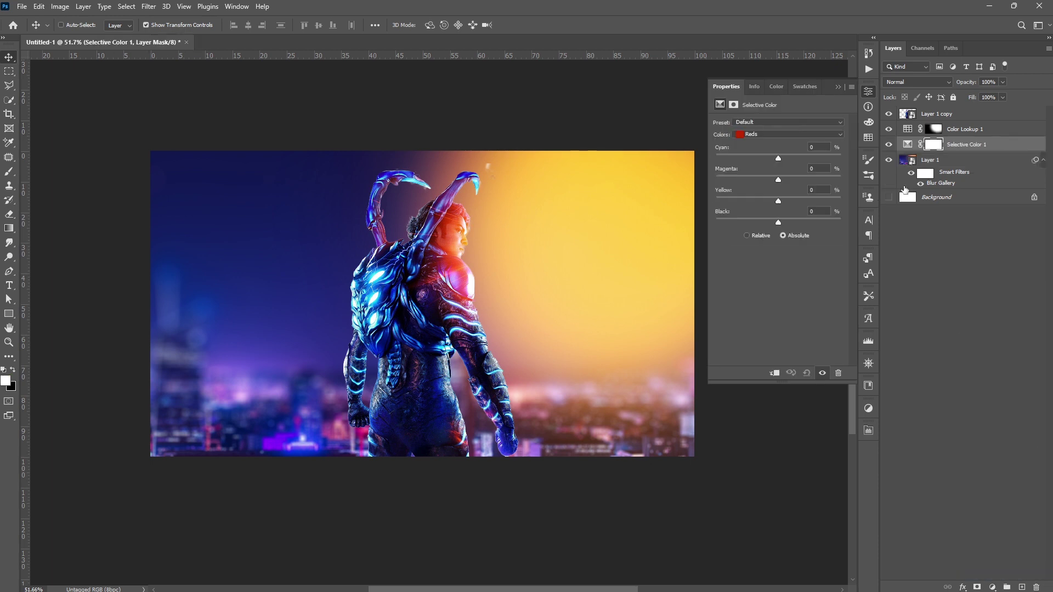
pyautogui.moveTo(967, 145); pyautogui.dragTo(965, 111)
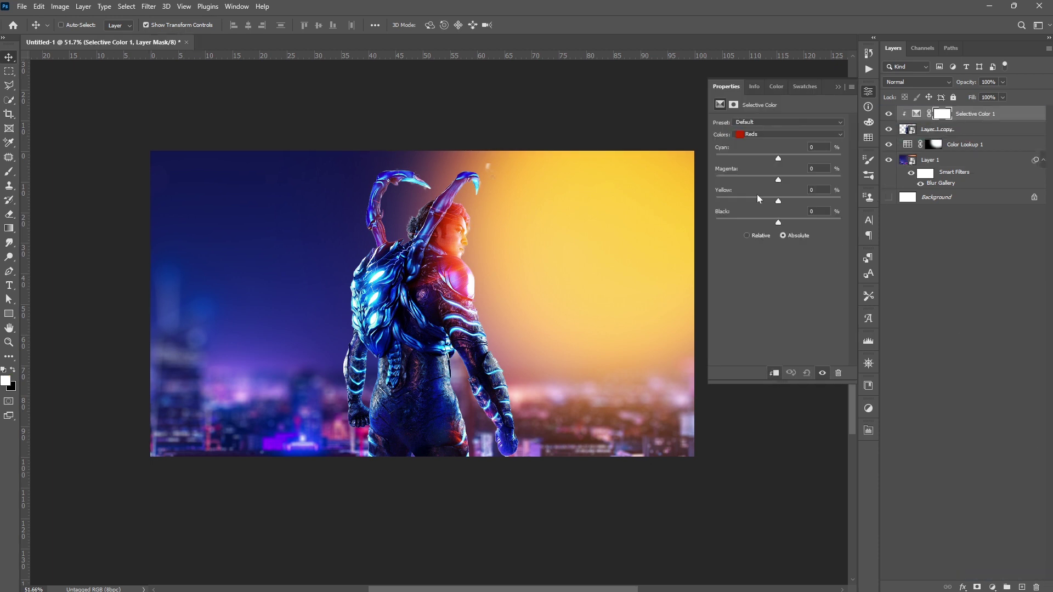
pyautogui.moveTo(778, 179); pyautogui.dragTo(758, 178)
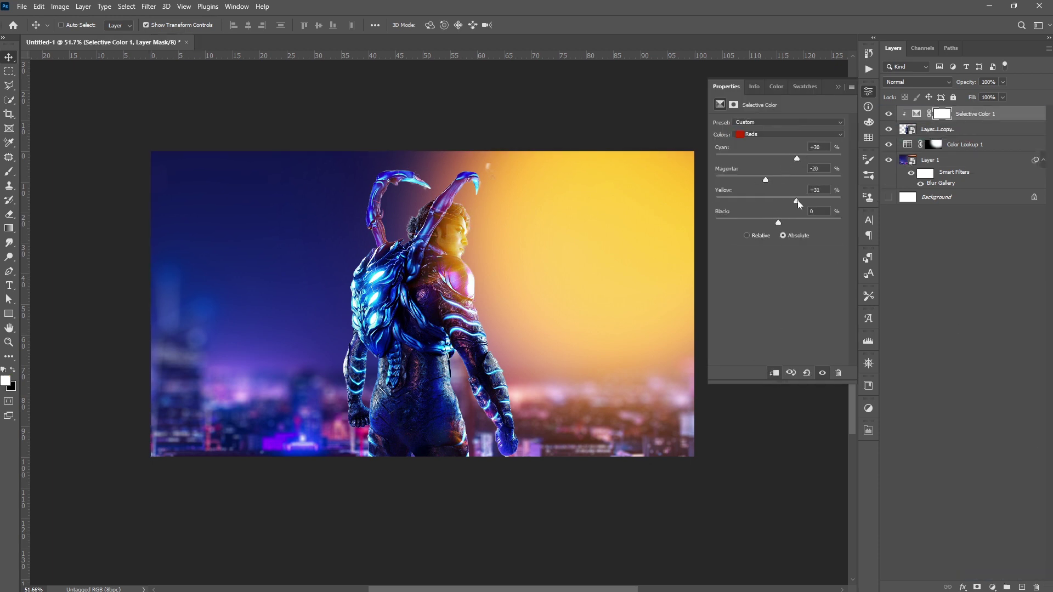
# Paint a faint white haze across the lower city on a new layer above the background, using 37% brush opacity and 42% flow.
pyautogui.click(986, 161)
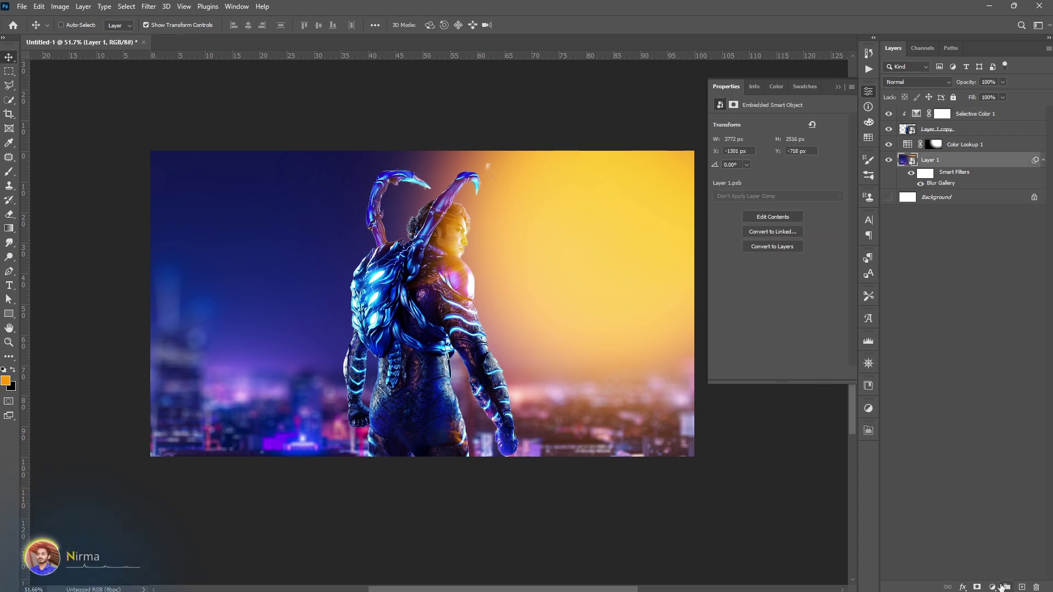
pyautogui.click(1021, 587)
pyautogui.press('b')
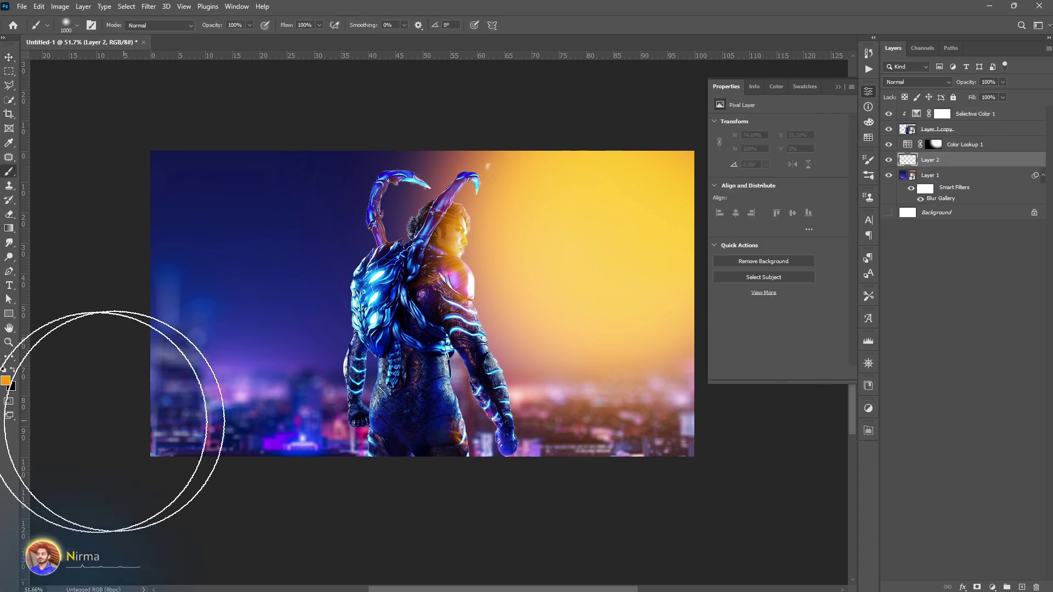
pyautogui.click(13, 370)
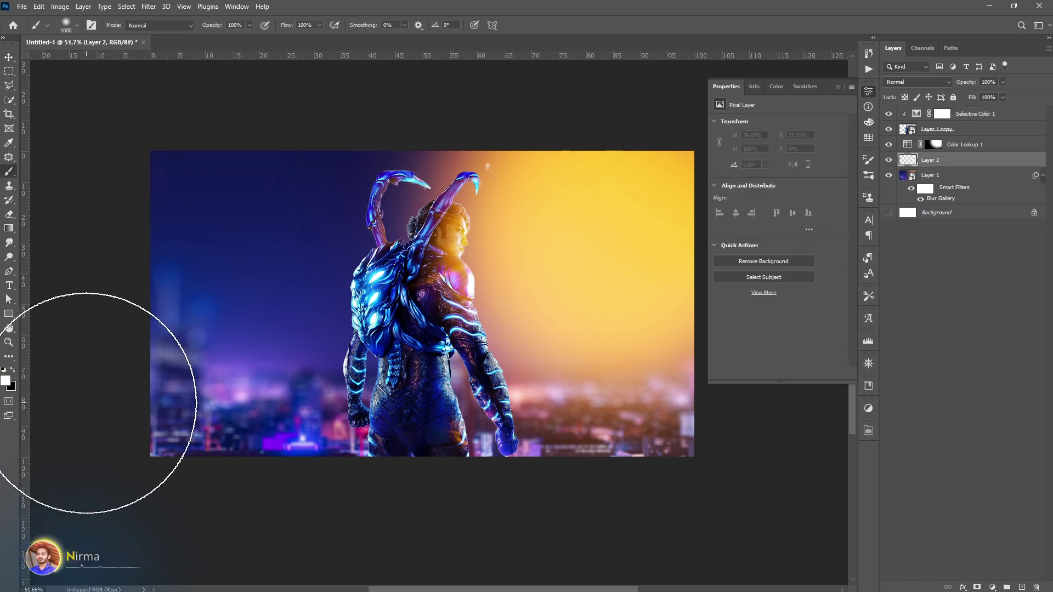
pyautogui.moveTo(89, 398); pyautogui.dragTo(685, 464)
pyautogui.hotkey('ctrl', 'z')
pyautogui.moveTo(217, 25); pyautogui.dragTo(164, 26)
pyautogui.click(232, 26)
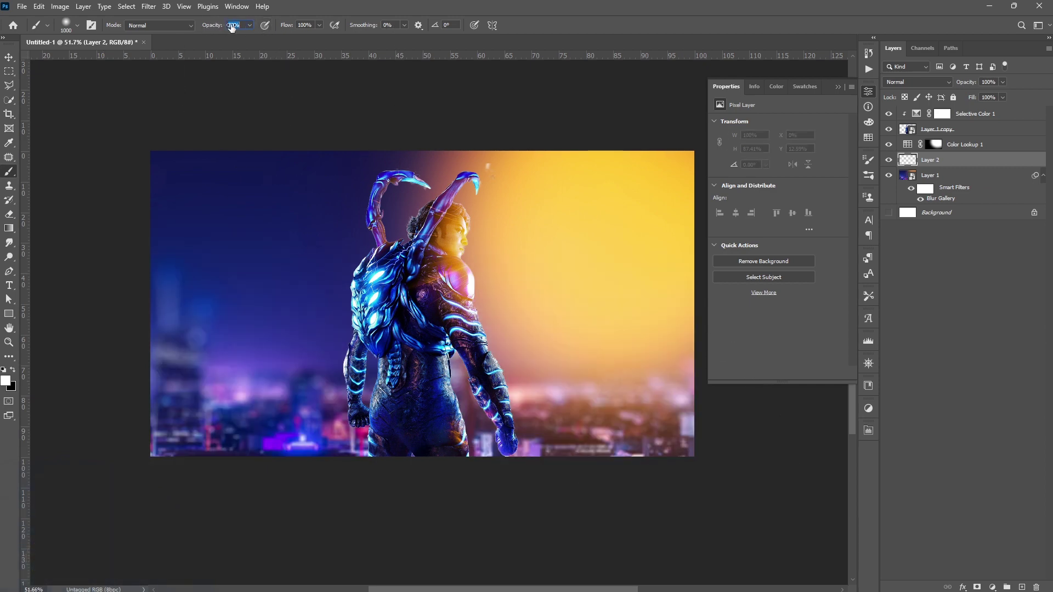
pyautogui.moveTo(287, 25); pyautogui.dragTo(255, 26)
pyautogui.moveTo(88, 433)
pyautogui.mouseDown()
pyautogui.moveTo(696, 479)
pyautogui.moveTo(267, 482)
pyautogui.moveTo(803, 439)
pyautogui.mouseUp()
pyautogui.click(1000, 326)
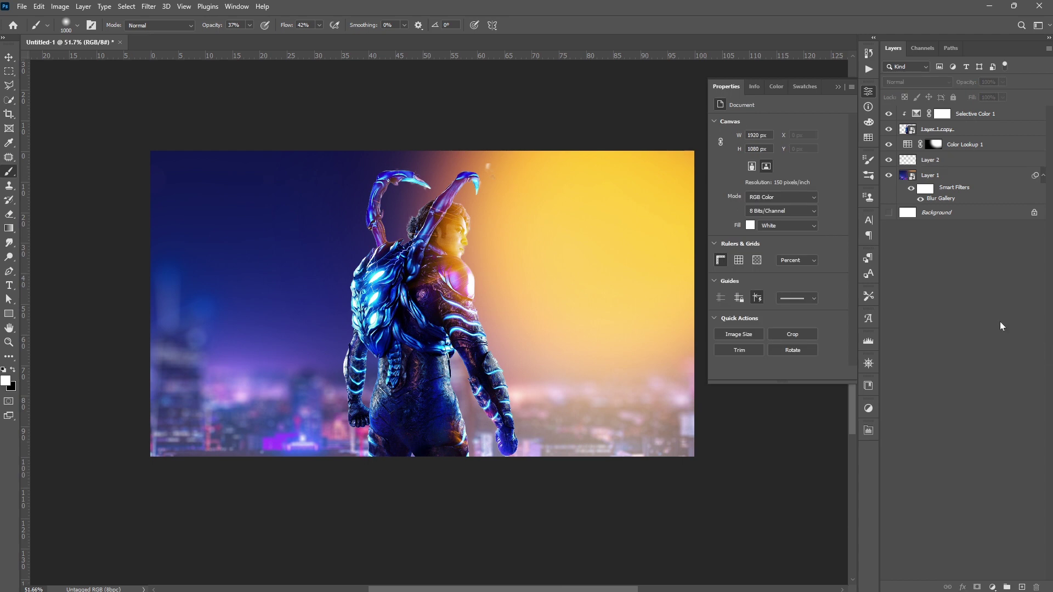
# Scale the figure layer down to about 563 × 945 px, keeping its base on the canvas's lower edge.
pyautogui.press('v')
pyautogui.hotkey('alt', 'v')
pyautogui.click(955, 176)
pyautogui.click(948, 131)
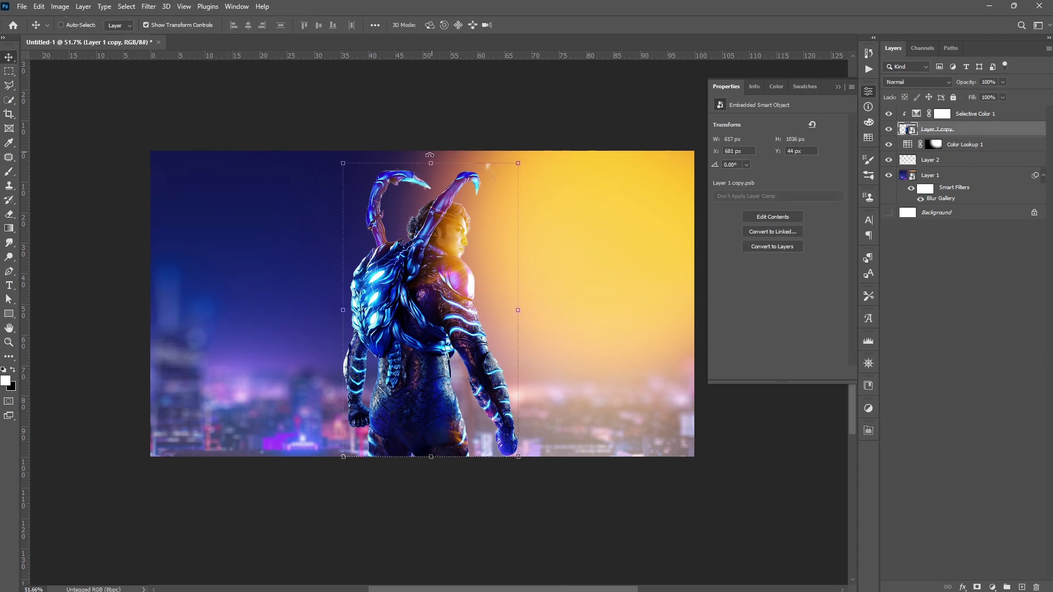
pyautogui.moveTo(432, 160); pyautogui.dragTo(432, 184)
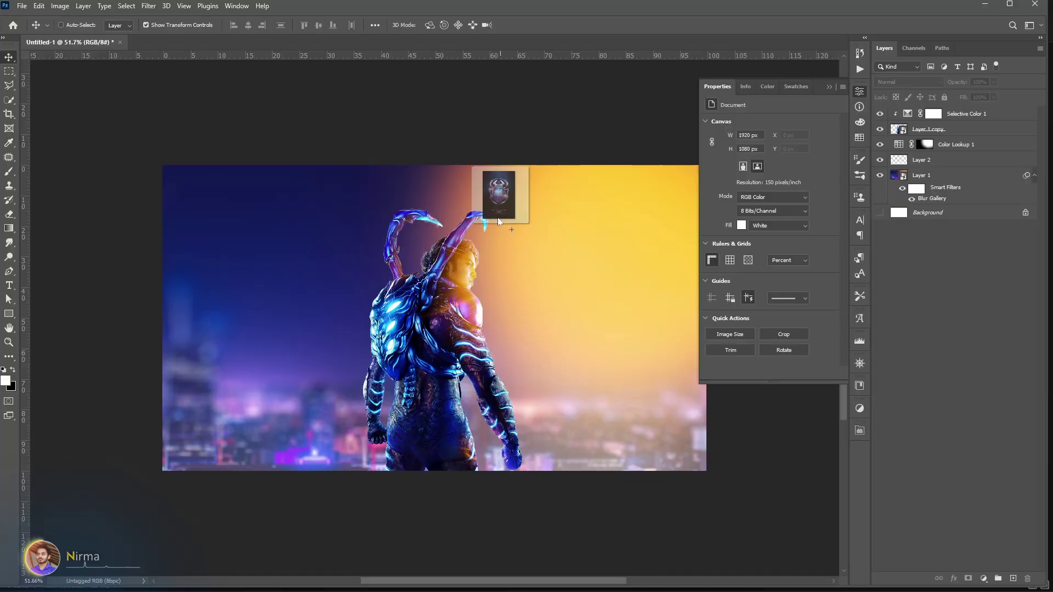
# Place the Blue Beetle teaser poster image centered on the canvas and add a layer mask to it.
pyautogui.moveTo(498, 217); pyautogui.dragTo(433, 208)
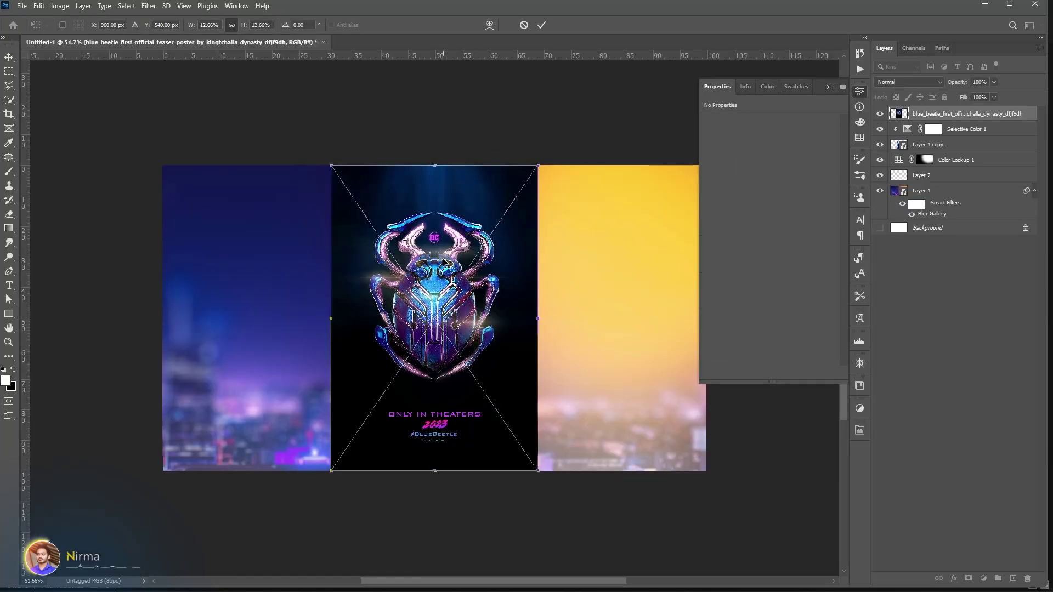
pyautogui.press('Return')
pyautogui.click(968, 577)
# Paint black on the poster's mask to hide the release text below the beetle emblem and the DC logo above its head.
pyautogui.press('b')
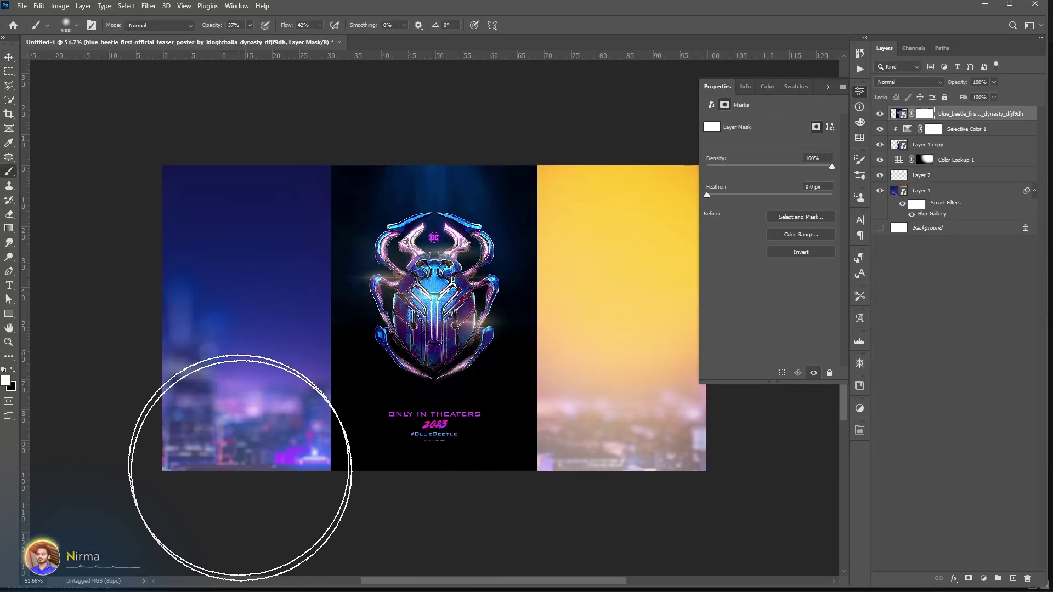
pyautogui.press('[')
pyautogui.press('[')
pyautogui.press('[')
pyautogui.press('[')
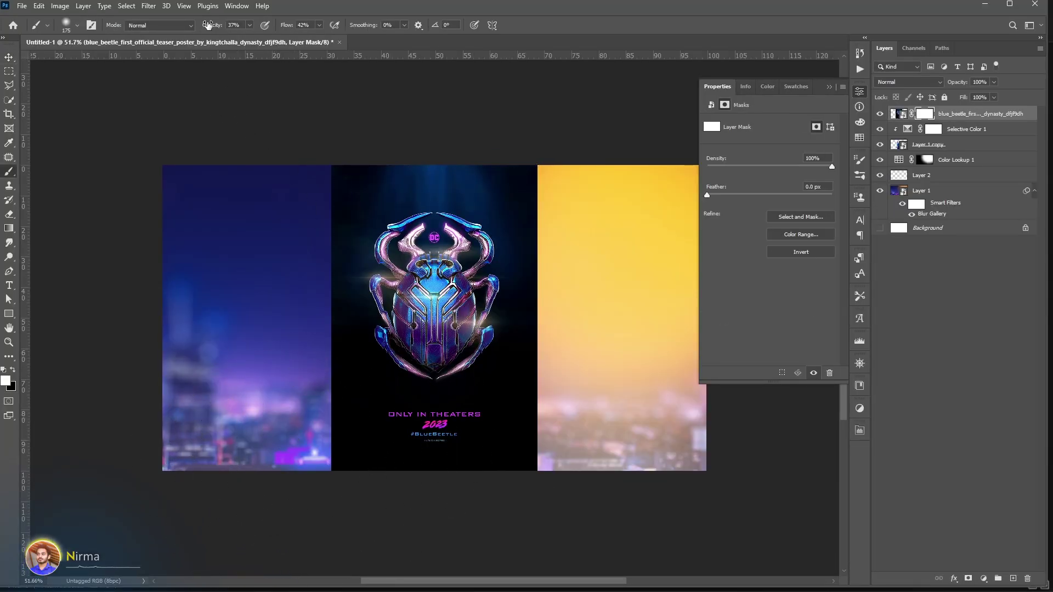
pyautogui.press('x')
pyautogui.moveTo(510, 433)
pyautogui.mouseDown()
pyautogui.moveTo(324, 423)
pyautogui.moveTo(609, 484)
pyautogui.mouseUp()
pyautogui.scroll(5, 412, 250)
pyautogui.press('[')
pyautogui.press('[')
pyautogui.press('[')
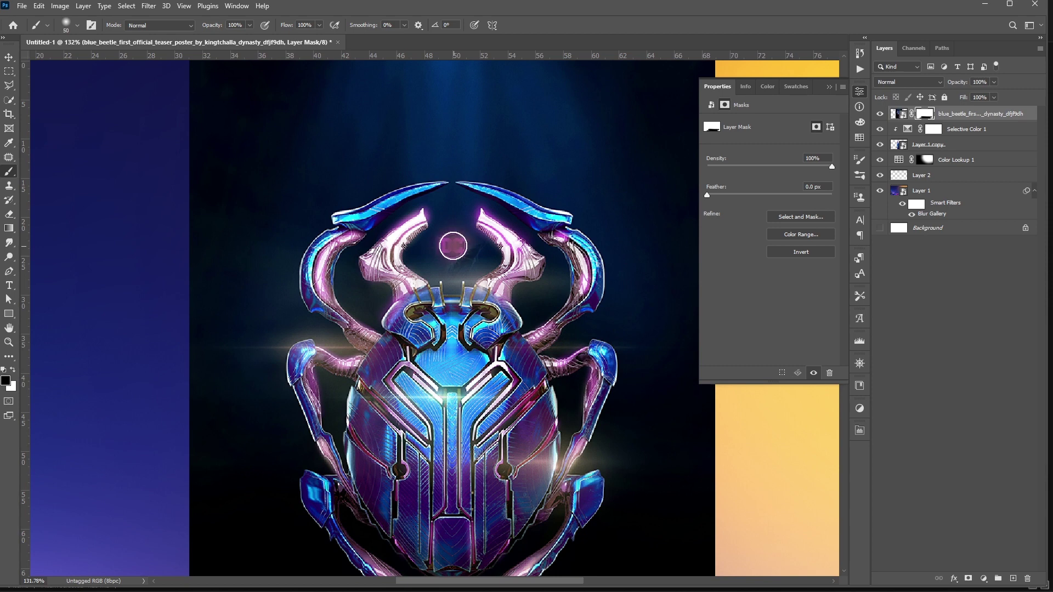
pyautogui.scroll(-5, 451, 245)
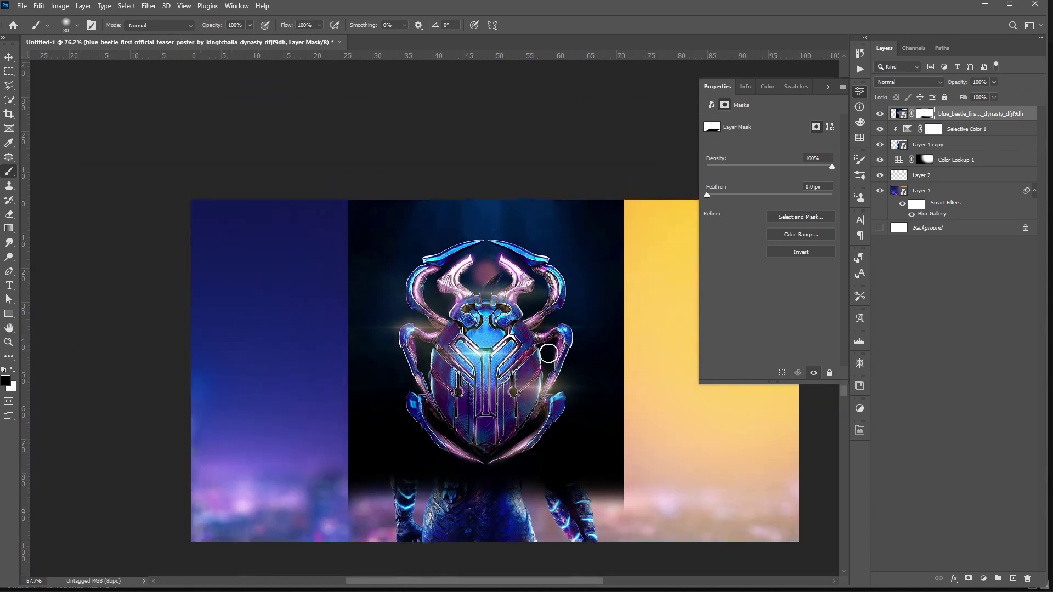
# Set the poster layer's blend mode to Screen and move it beneath the figure layer.
pyautogui.press('v')
pyautogui.click(900, 82)
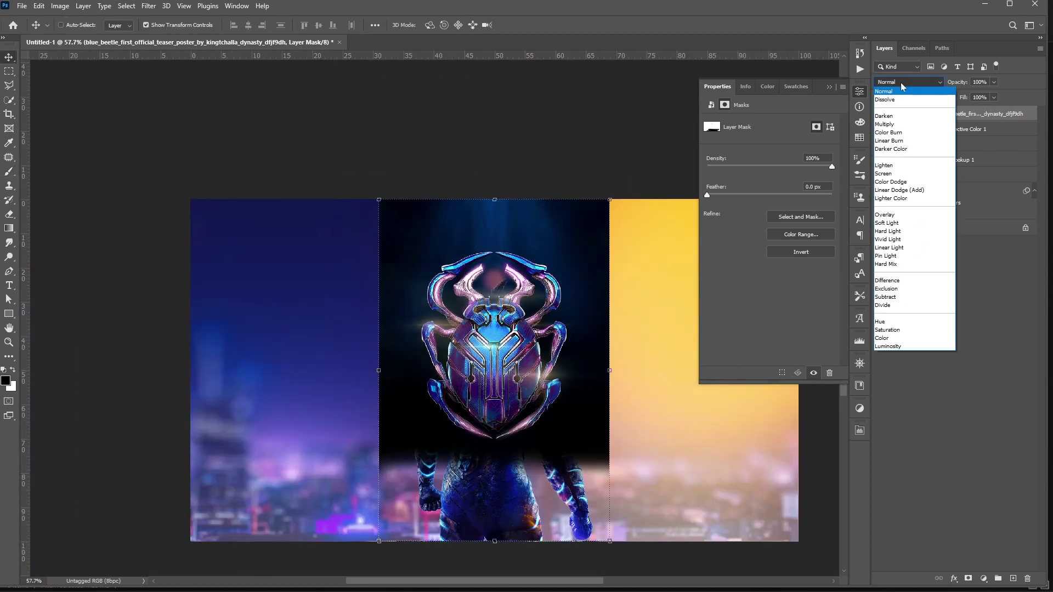
pyautogui.click(898, 175)
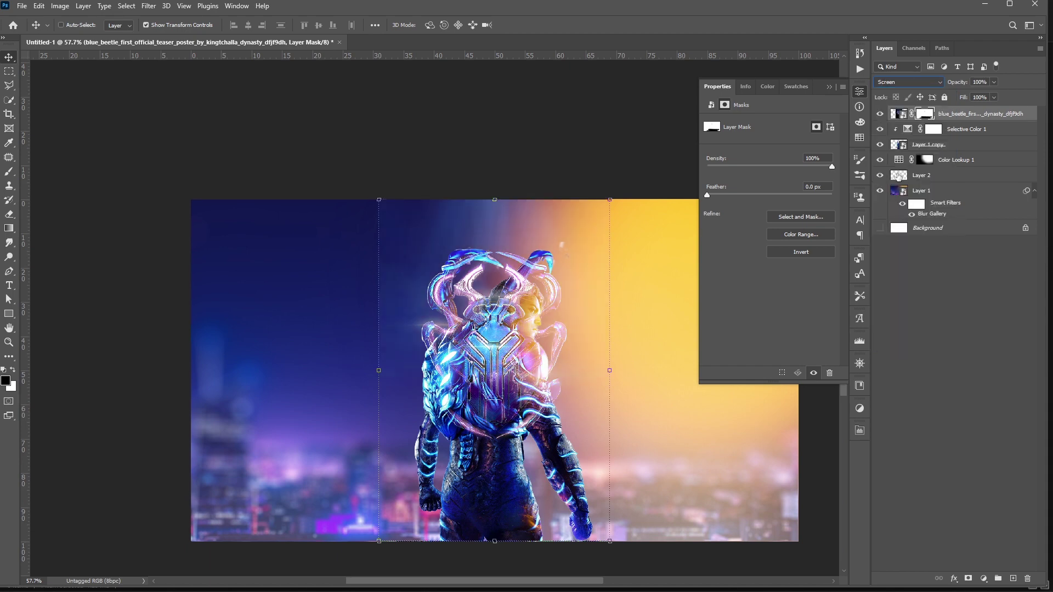
pyautogui.moveTo(899, 114); pyautogui.dragTo(902, 152)
# Enlarge the beetle poster and center its emblem behind the figure.
pyautogui.moveTo(609, 370); pyautogui.dragTo(845, 370)
pyautogui.moveTo(658, 293); pyautogui.dragTo(535, 314)
pyautogui.scroll(-3, 534, 315)
pyautogui.moveTo(665, 375); pyautogui.dragTo(539, 377)
pyautogui.press('Return')
pyautogui.scroll(1, 540, 348)
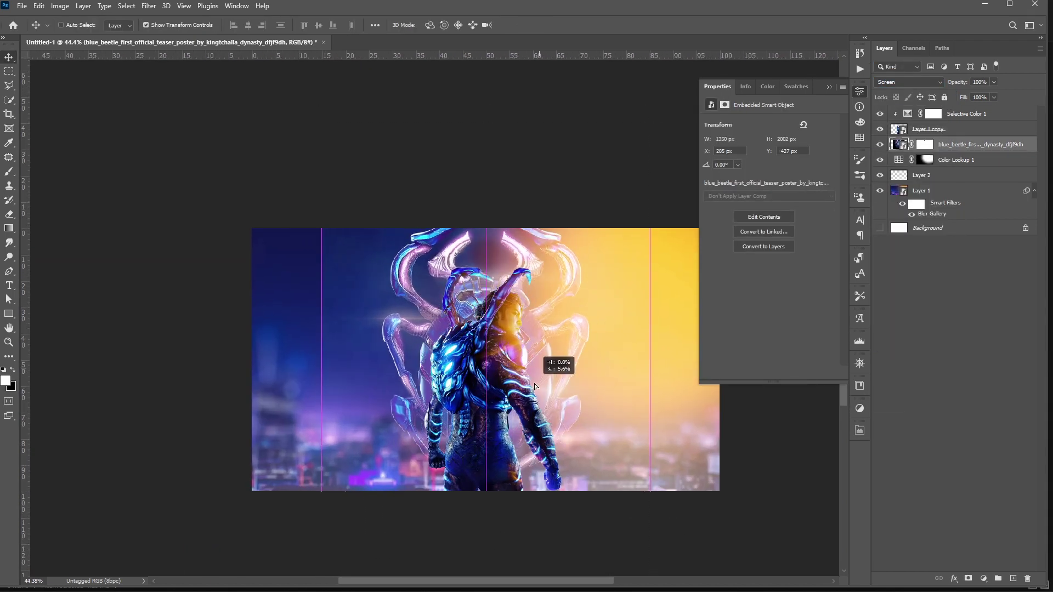
pyautogui.moveTo(486, 139); pyautogui.dragTo(485, 157)
pyautogui.moveTo(629, 346); pyautogui.dragTo(578, 304)
pyautogui.press('Return')
# Paint black on the poster's mask with an enlarged soft brush to blend its left edge into the night sky.
pyautogui.scroll(2, 537, 304)
pyautogui.click(926, 145)
pyautogui.press('b')
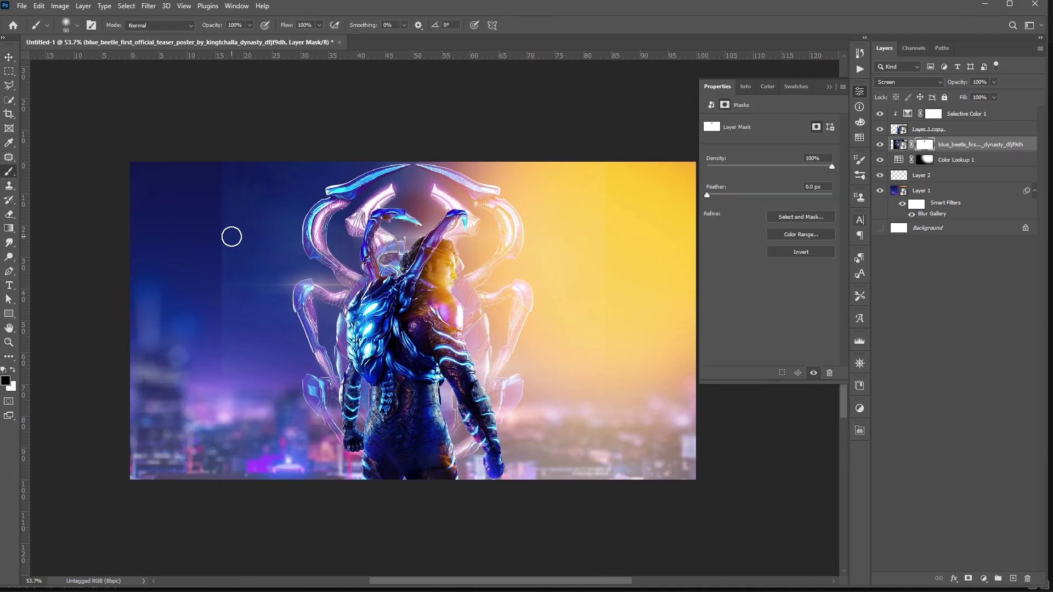
pyautogui.press(']')
pyautogui.press(']')
pyautogui.press(']')
pyautogui.press(']')
pyautogui.press(']')
pyautogui.press(']')
pyautogui.press(']')
pyautogui.moveTo(169, 225); pyautogui.dragTo(198, 519)
pyautogui.press('v')
# Show medium layer thumbnails and enable a Drop Shadow style on the figure layer with Outer Glow turned off.
pyautogui.rightClick(912, 333)
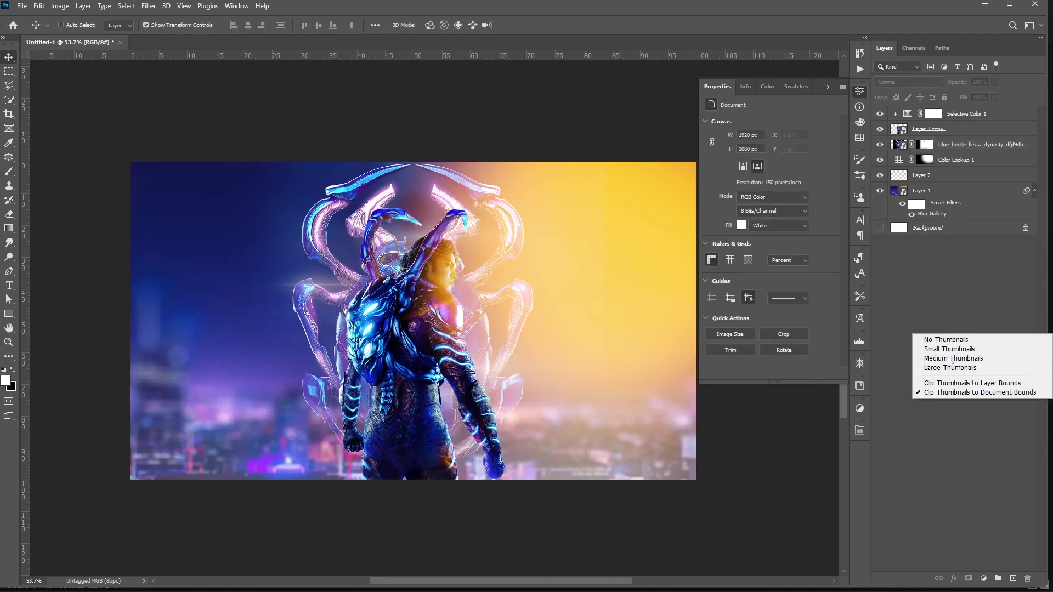
pyautogui.click(952, 359)
pyautogui.rightClick(949, 143)
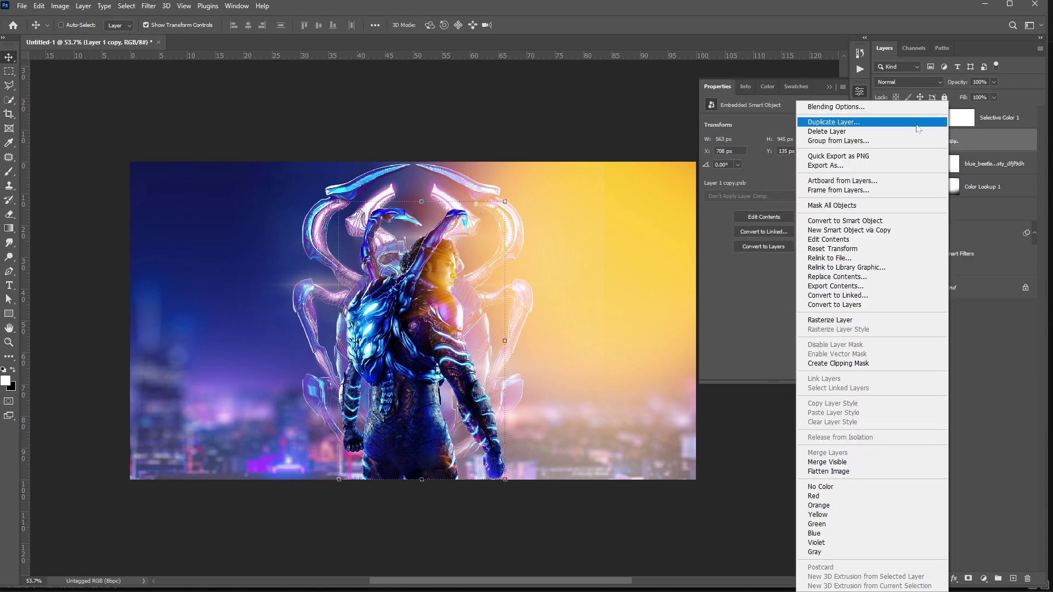
pyautogui.click(859, 107)
pyautogui.click(655, 329)
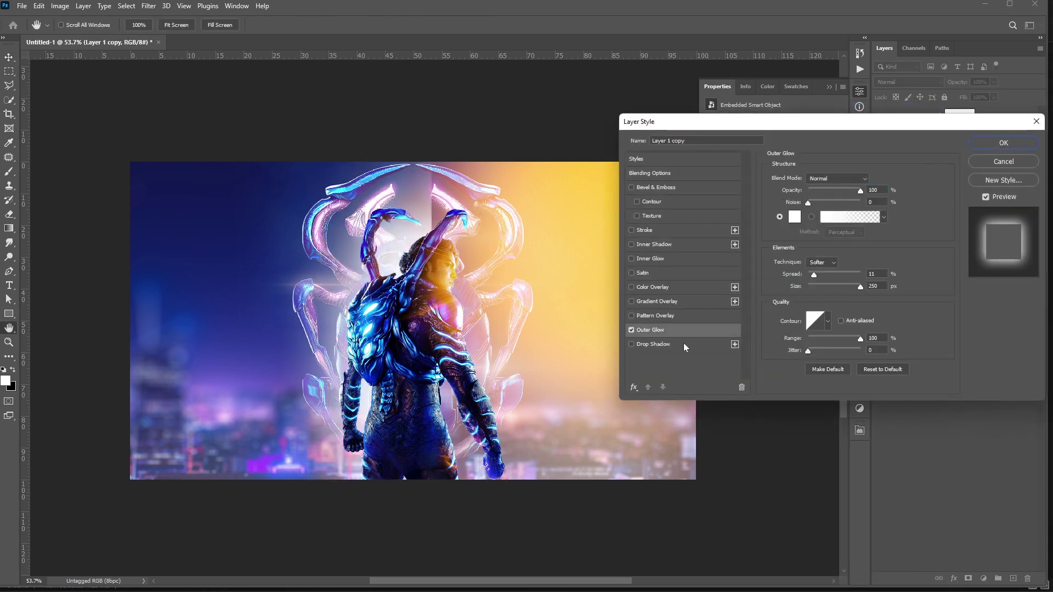
pyautogui.click(680, 344)
pyautogui.click(631, 330)
# Set the figure's Drop Shadow to black (000000) with Soft Light blend mode and 100% opacity.
pyautogui.click(880, 180)
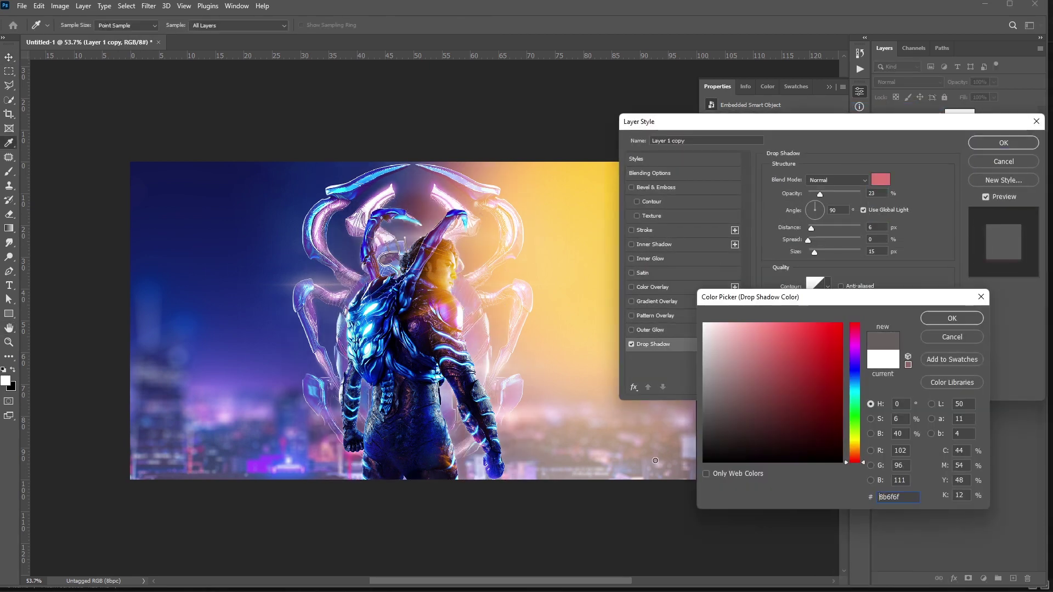
pyautogui.write('000000')
pyautogui.click(933, 323)
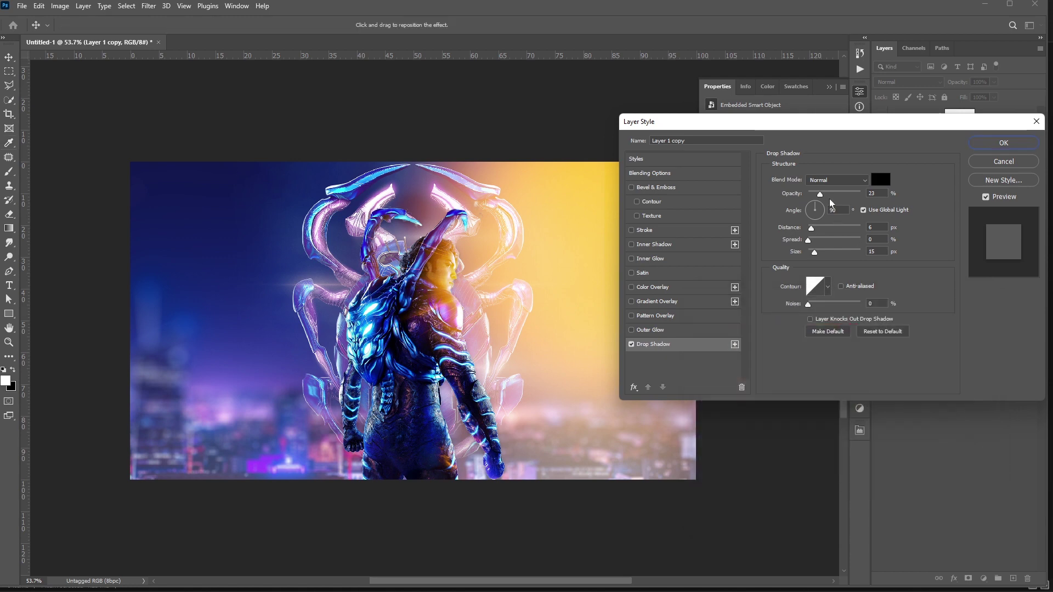
pyautogui.click(855, 179)
pyautogui.click(829, 320)
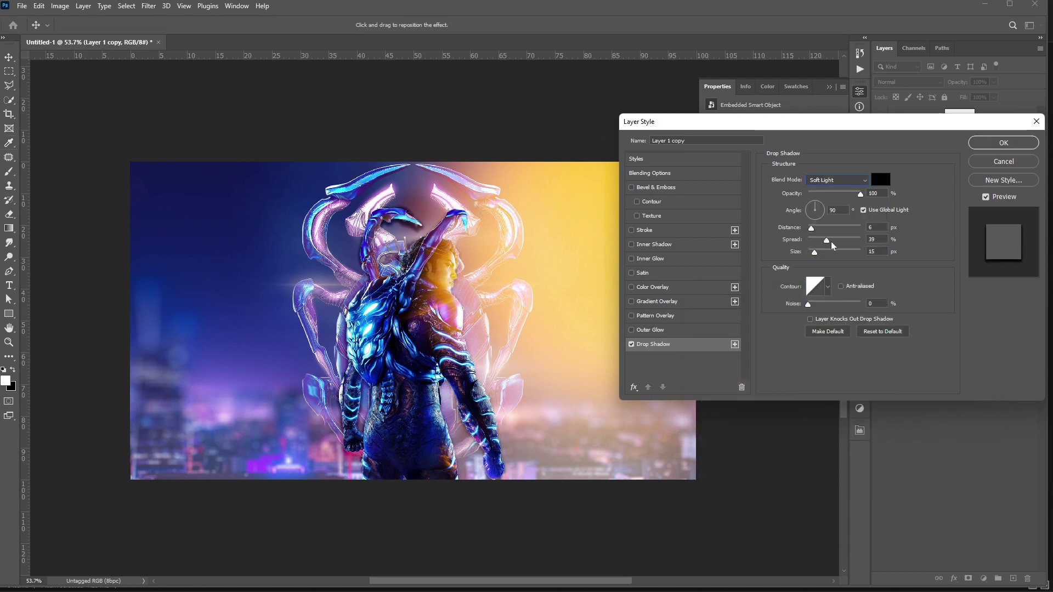
# Set the Drop Shadow's spread to 20% and size to 81 px, apply the style and deselect the layer.
pyautogui.click(831, 253)
pyautogui.moveTo(825, 240)
pyautogui.mouseDown()
pyautogui.moveTo(817, 243)
pyautogui.moveTo(829, 255)
pyautogui.moveTo(820, 244)
pyautogui.mouseUp()
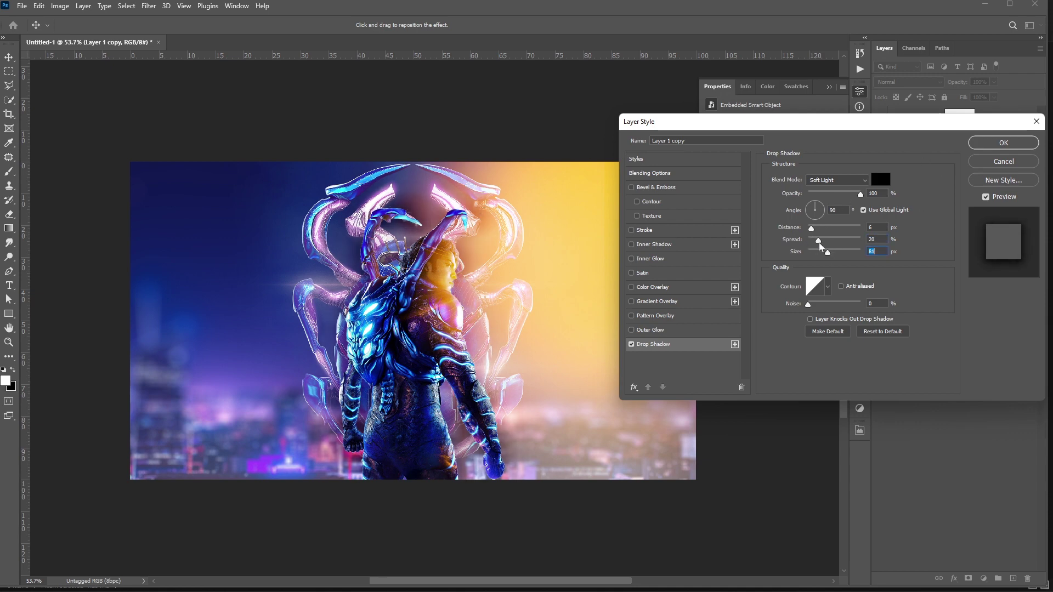
pyautogui.click(1003, 143)
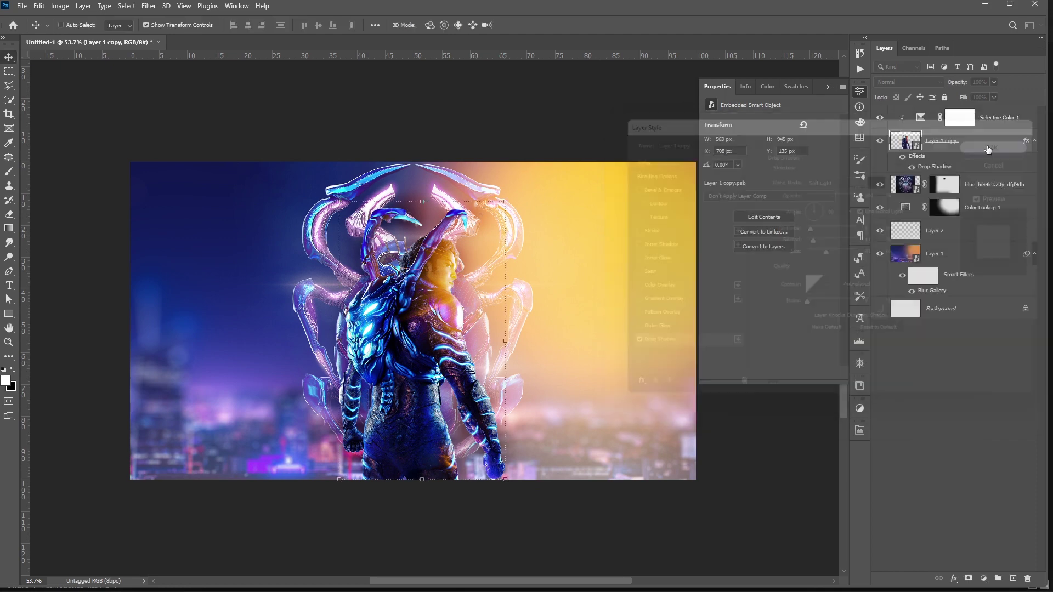
pyautogui.click(947, 352)
pyautogui.scroll(-3, 677, 292)
pyautogui.scroll(2, 675, 288)
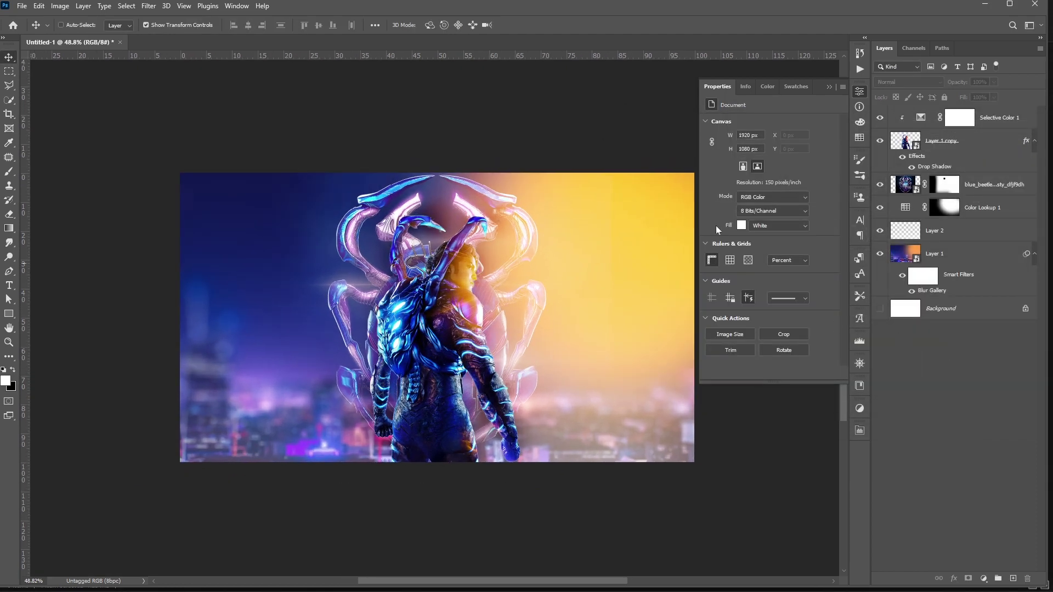
# Add a Color Balance adjustment above the blurred city layer with midtones Cyan-Red +45, Magenta-Green -11 and Yellow-Blue +4.
pyautogui.click(829, 87)
pyautogui.click(971, 293)
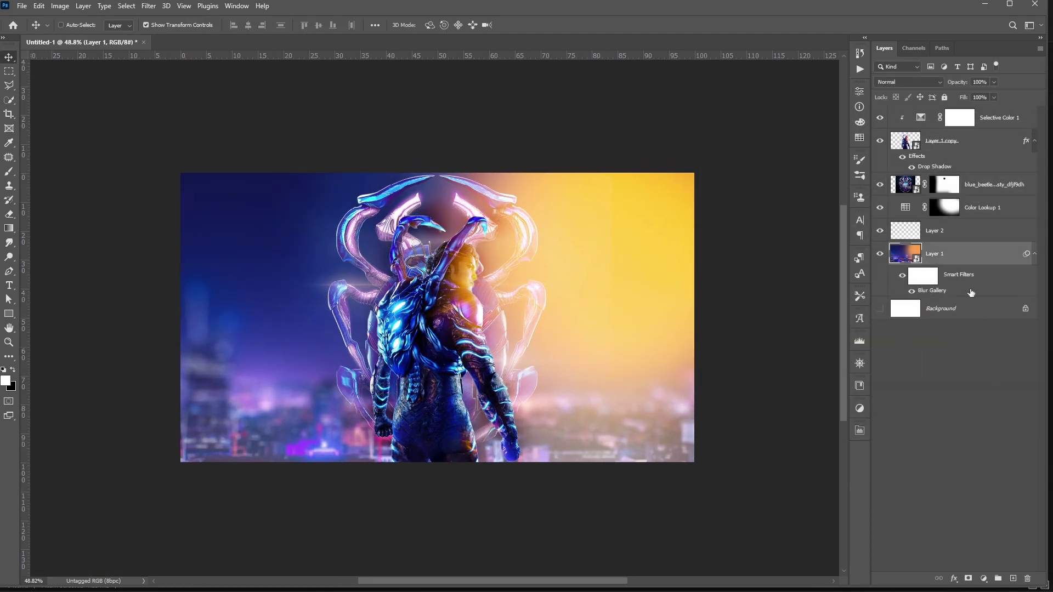
pyautogui.click(984, 578)
pyautogui.click(981, 478)
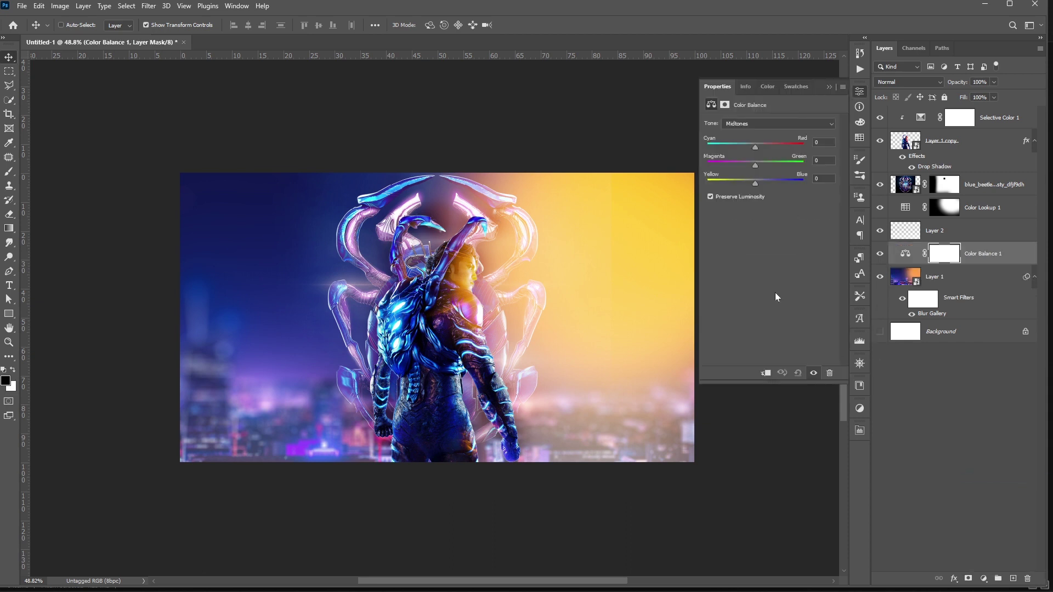
pyautogui.moveTo(755, 147); pyautogui.dragTo(755, 181)
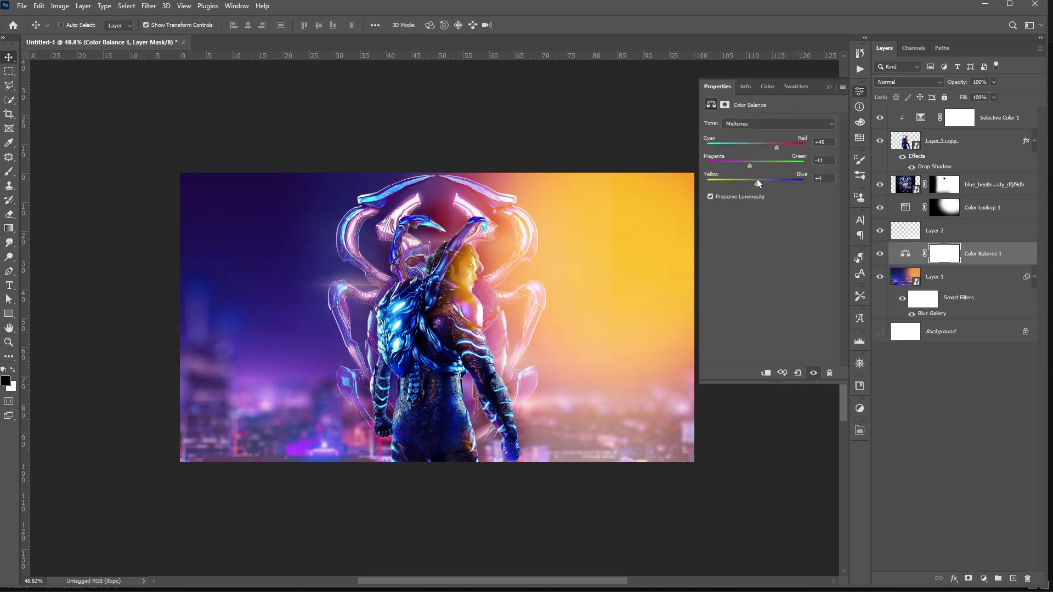
# Add a Color Lookup adjustment above the Color Balance using the DropBlues.3DL 3DLUT file.
pyautogui.click(984, 579)
pyautogui.click(986, 515)
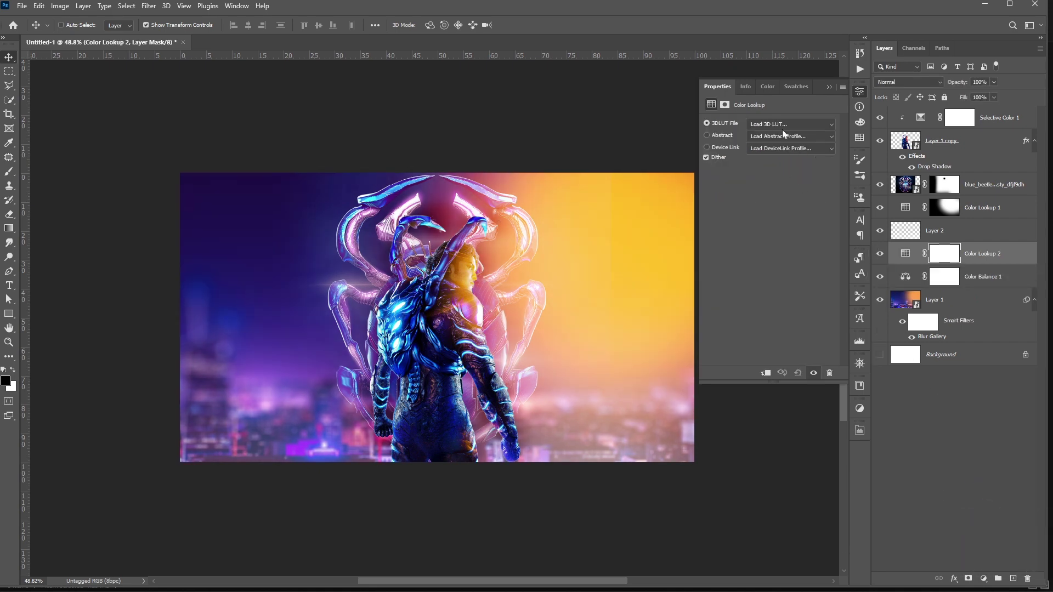
pyautogui.click(782, 125)
pyautogui.click(769, 170)
pyautogui.scroll(-7, 764, 126)
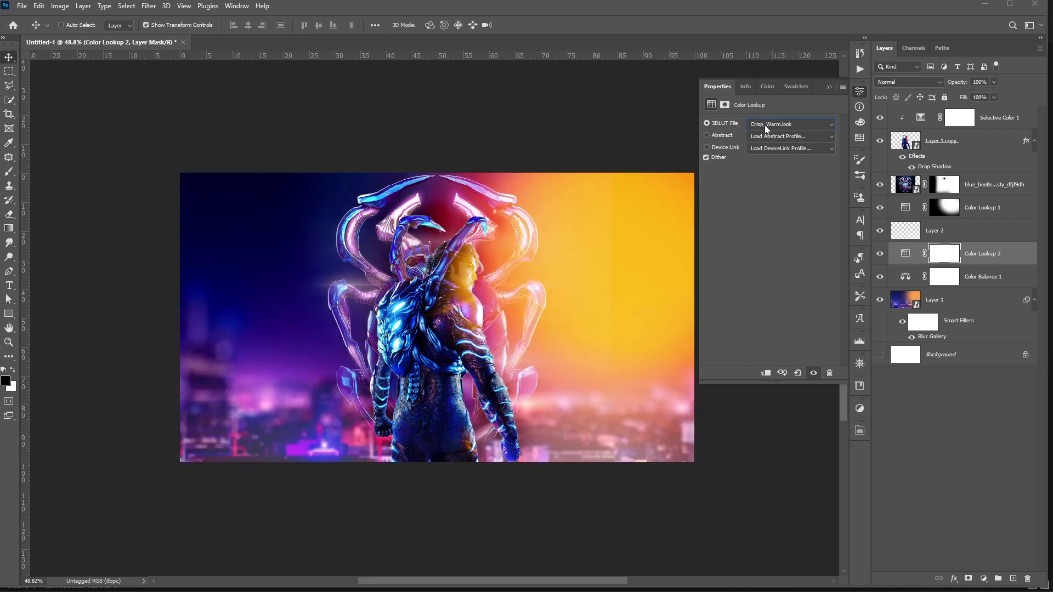
pyautogui.scroll(1, 764, 125)
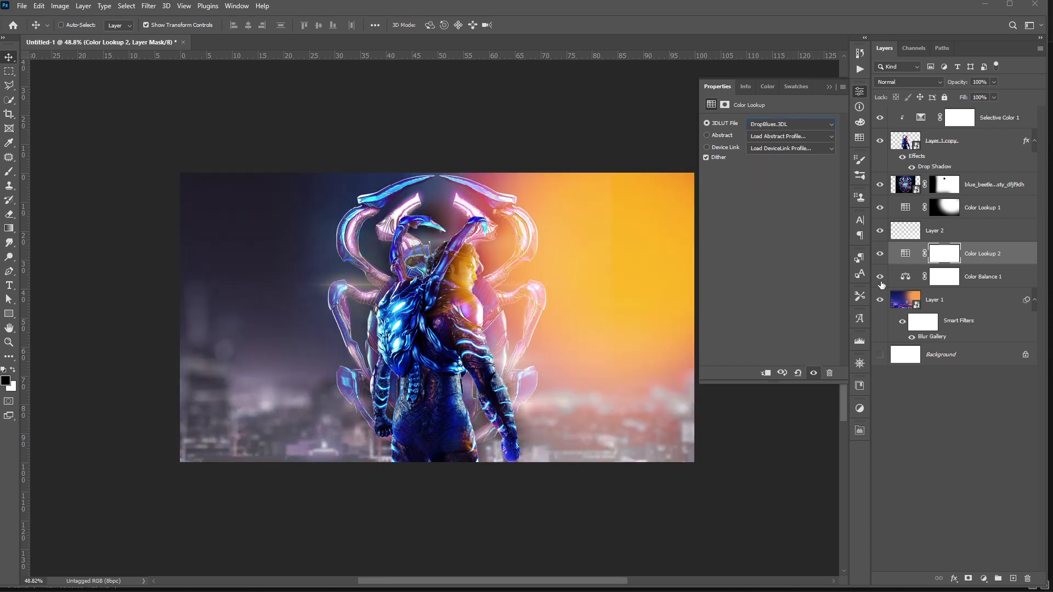
# Paint black on the new Color Lookup mask with a soft brush enlarged to 1100 px, across the sky and both sides of the city.
pyautogui.click(931, 256)
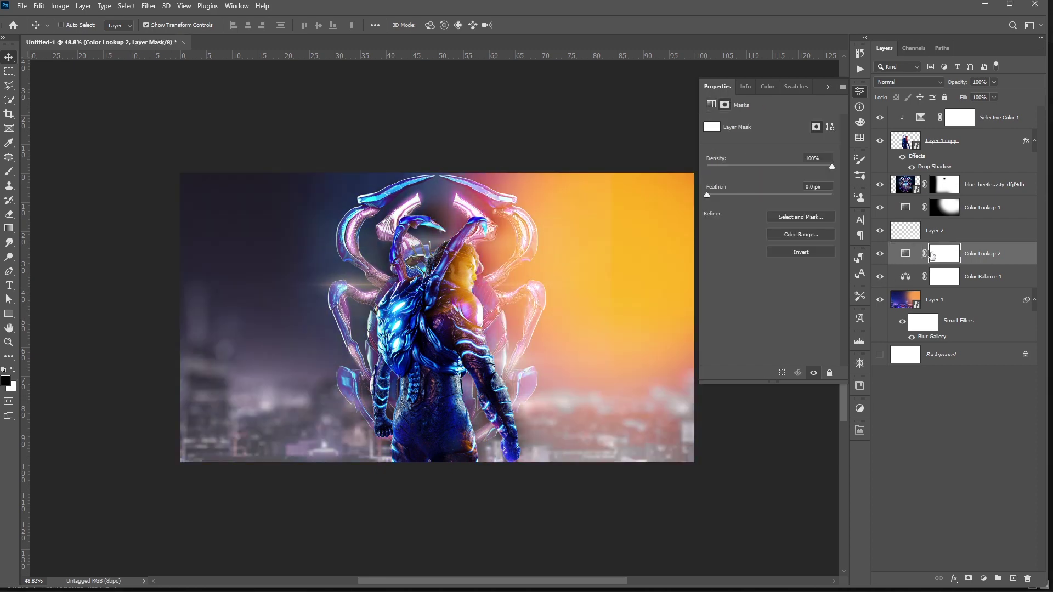
pyautogui.press('b')
pyautogui.moveTo(543, 445); pyautogui.dragTo(254, 162)
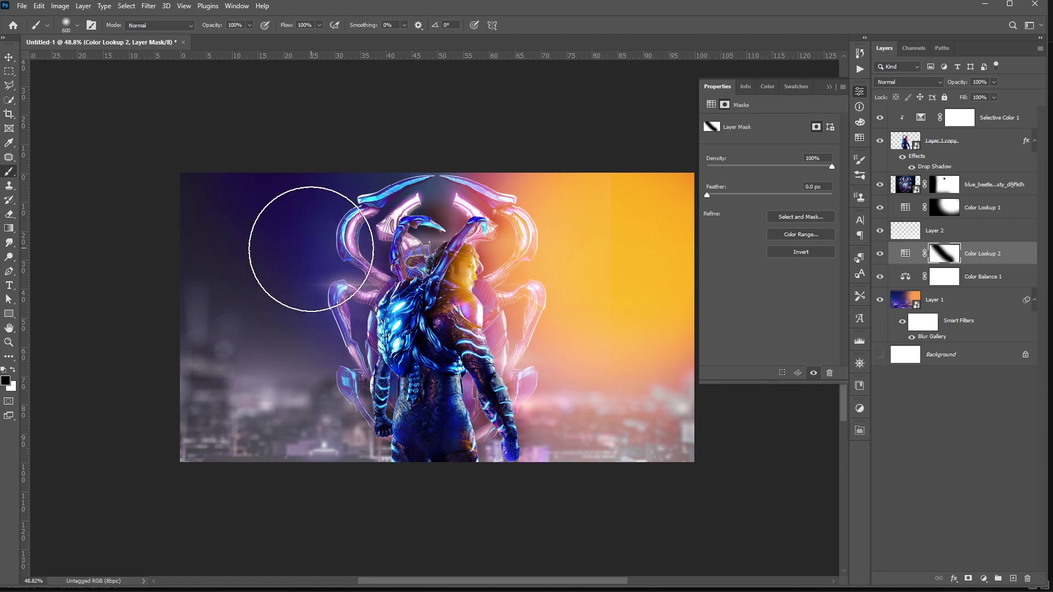
pyautogui.press(']')
pyautogui.press(']')
pyautogui.press(']')
pyautogui.press(']')
pyautogui.press(']')
pyautogui.moveTo(649, 415); pyautogui.dragTo(548, 380)
pyautogui.moveTo(219, 329); pyautogui.dragTo(399, 442)
# Paint white on the Color Lookup mask around the figure's legs, and paint black around the emblem's upper part.
pyautogui.press('x')
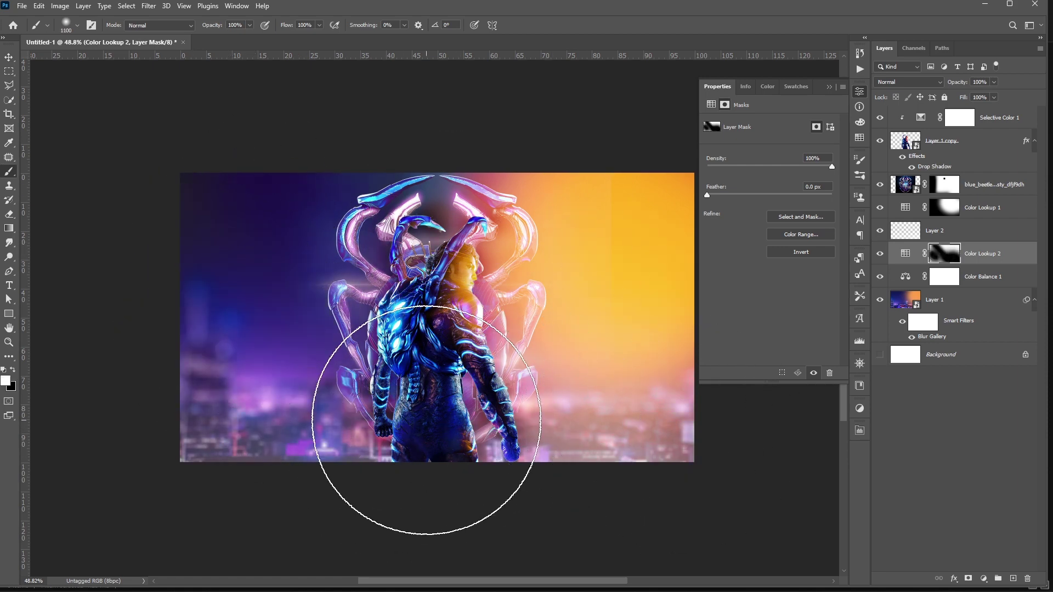
pyautogui.click(426, 421)
pyautogui.press('x')
pyautogui.press('x')
pyautogui.press('x')
pyautogui.moveTo(462, 201); pyautogui.dragTo(382, 218)
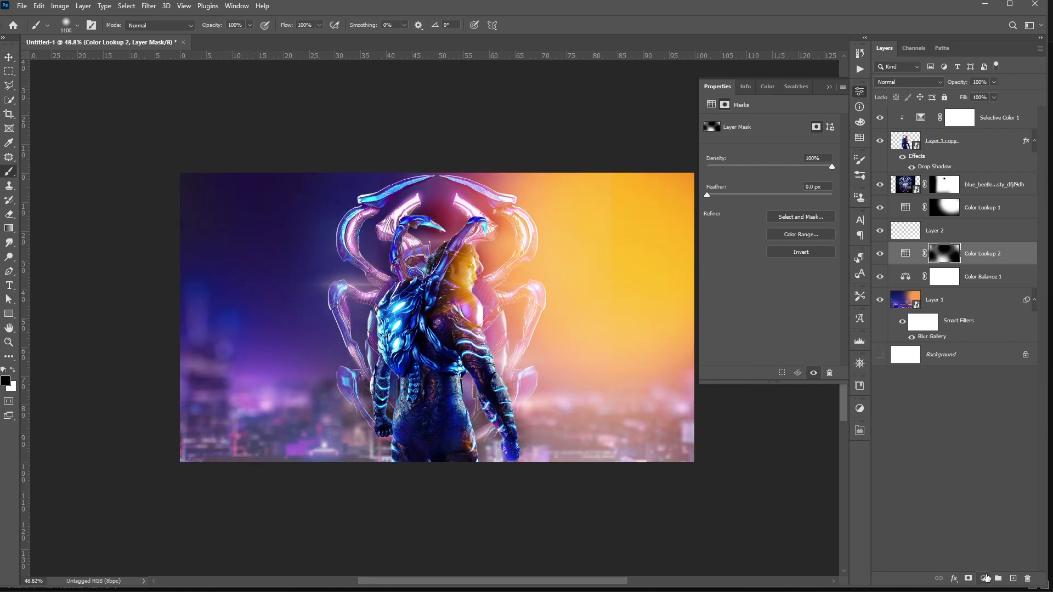
# Add a second Color Balance adjustment with midtones Cyan-Red -26, Magenta-Green -30 and Yellow-Blue +7.
pyautogui.click(985, 577)
pyautogui.click(987, 480)
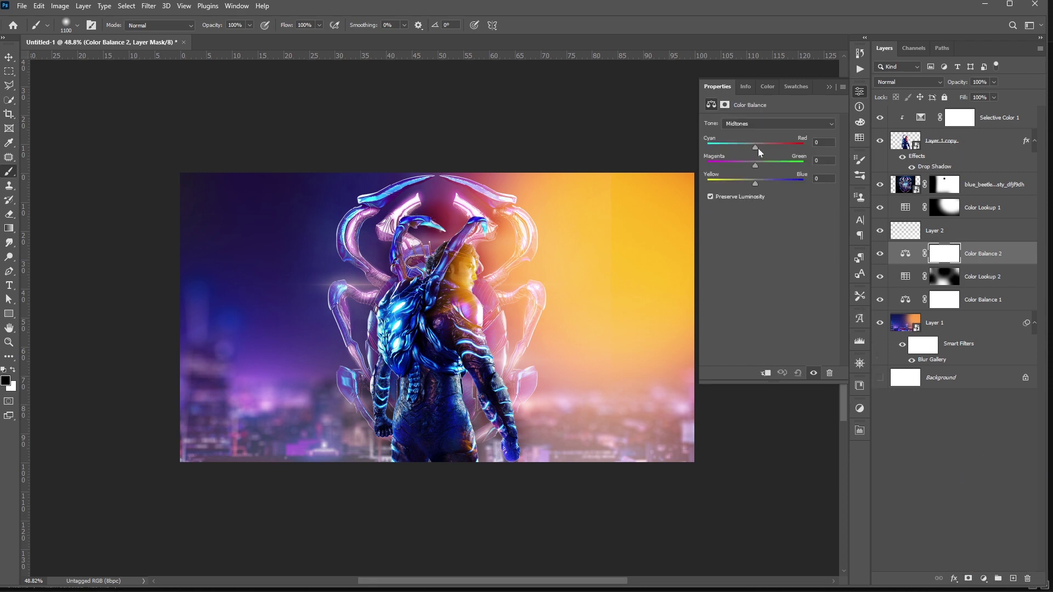
pyautogui.moveTo(755, 147); pyautogui.dragTo(758, 181)
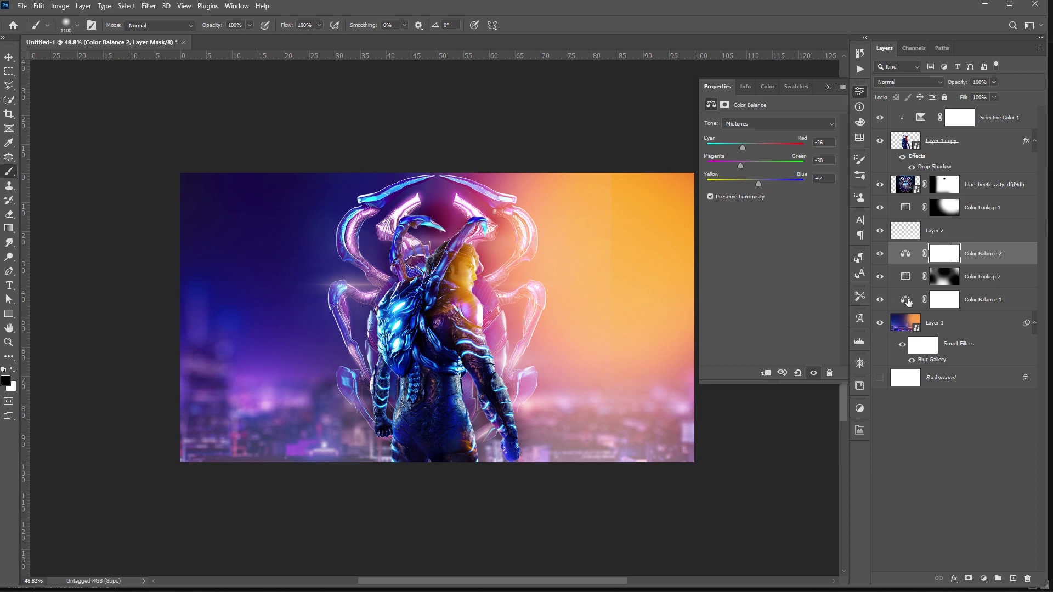
# Add a Hue/Saturation adjustment clipped to the beetle poster layer with saturation at -100.
pyautogui.click(914, 196)
pyautogui.click(983, 578)
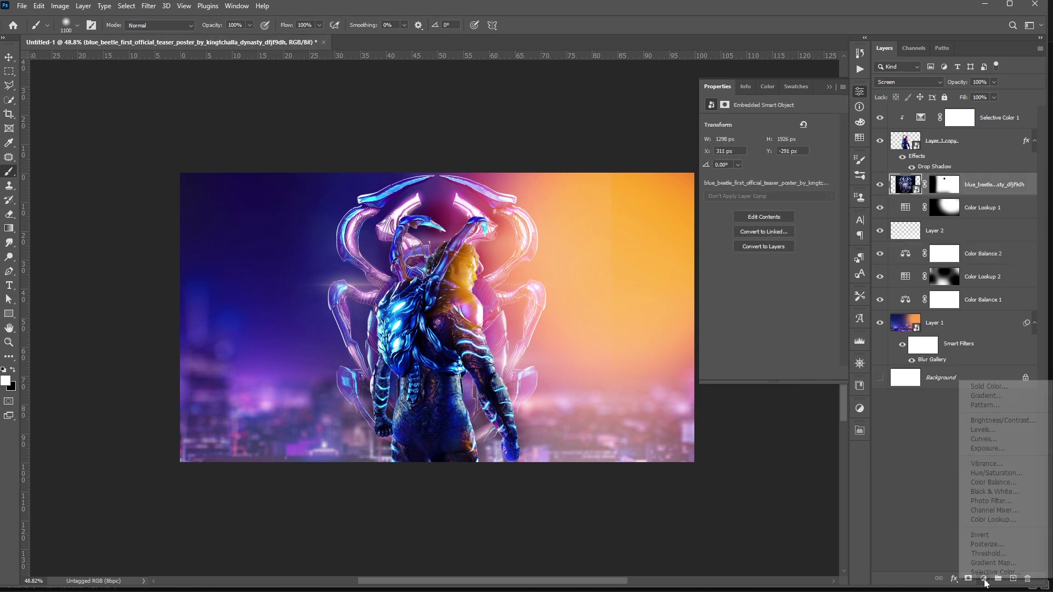
pyautogui.click(987, 468)
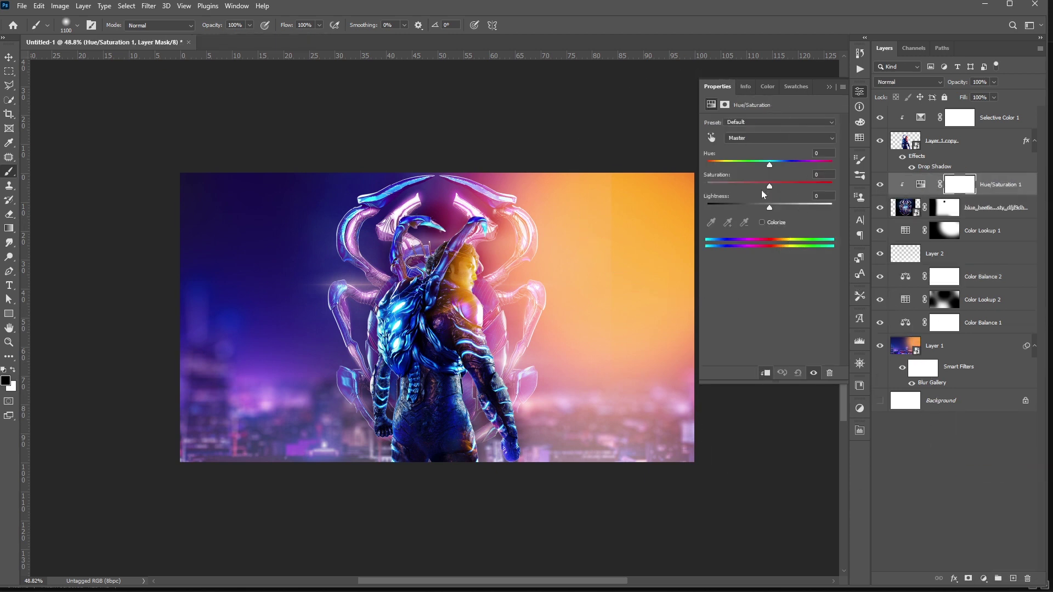
pyautogui.moveTo(767, 186); pyautogui.dragTo(661, 188)
# Combine the beetle poster and its clipped Hue/Saturation adjustment into one smart object.
pyautogui.press('c')
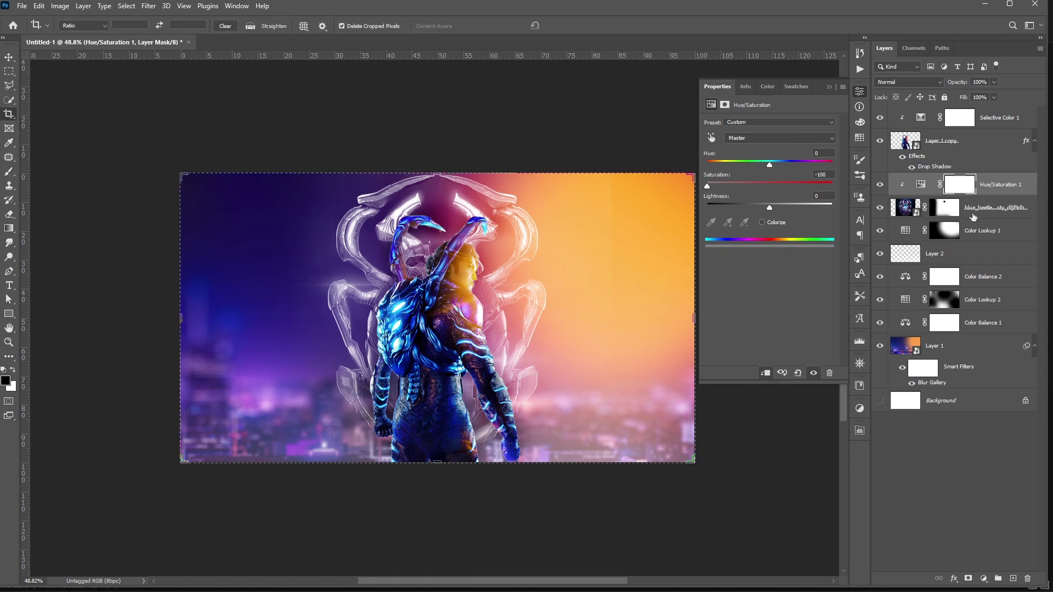
pyautogui.keyDown('ctrl'); pyautogui.click(989, 212); pyautogui.keyUp('ctrl')
pyautogui.rightClick(990, 210)
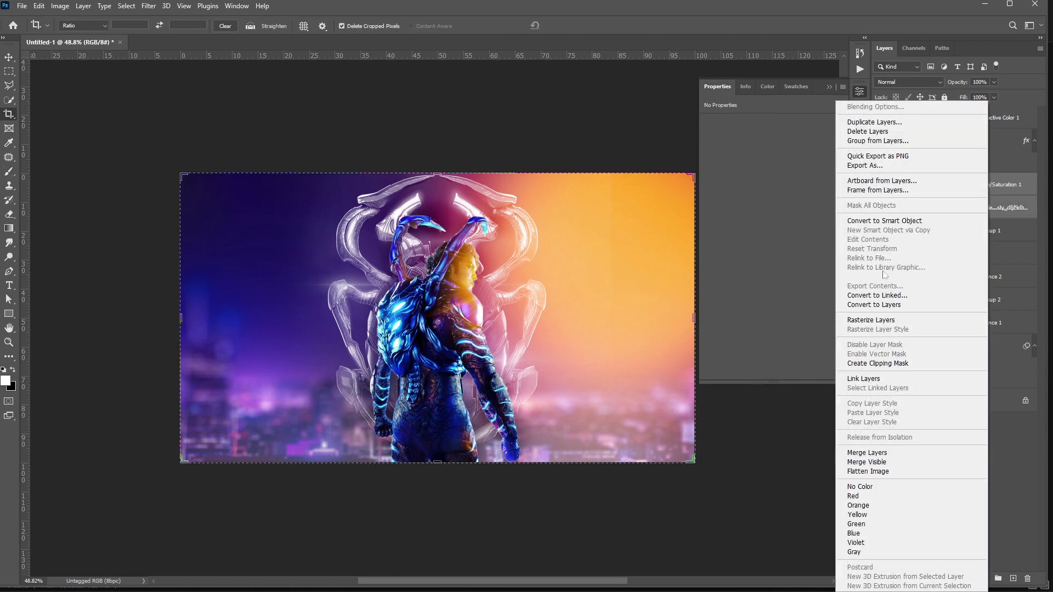
pyautogui.click(884, 220)
# Set the emblem smart object's gray Blend If sliders to 7/91 shadows on the current layer and 105/211 highlights on the underlying layer.
pyautogui.rightClick(985, 190)
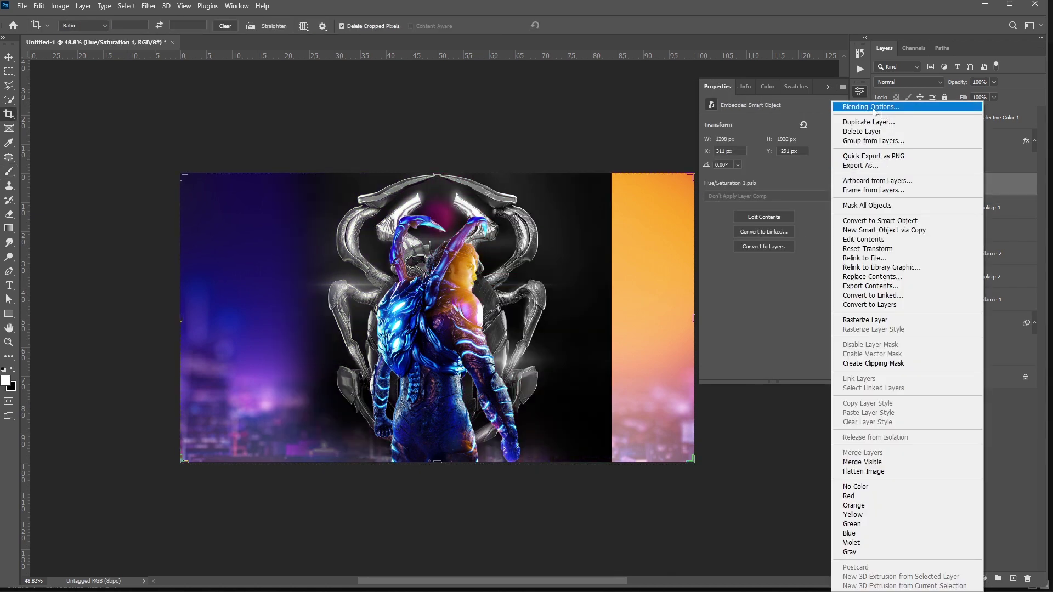
pyautogui.click(873, 107)
pyautogui.moveTo(769, 352); pyautogui.dragTo(834, 353)
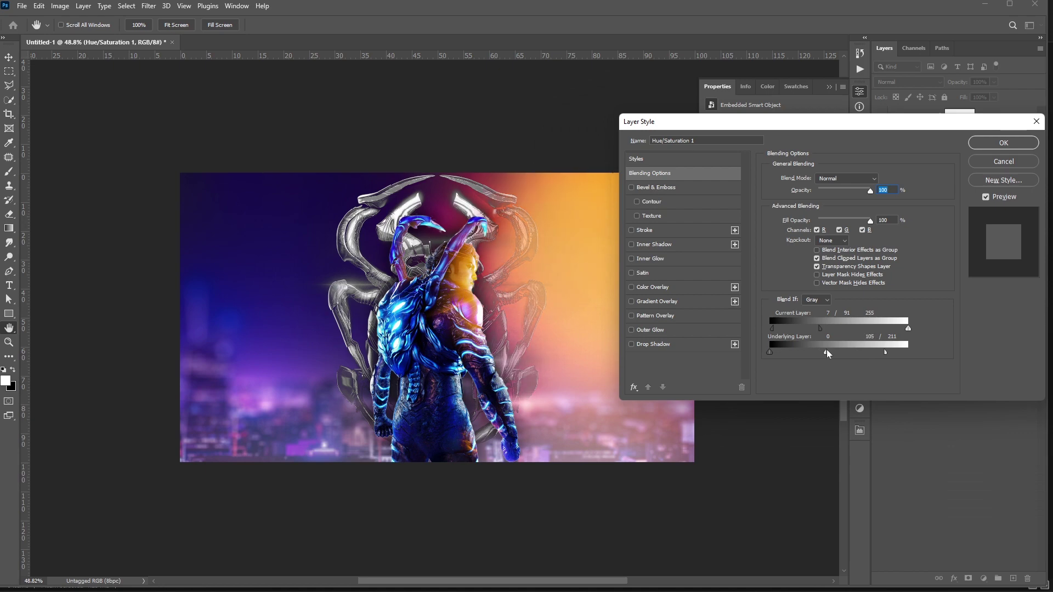
pyautogui.click(985, 144)
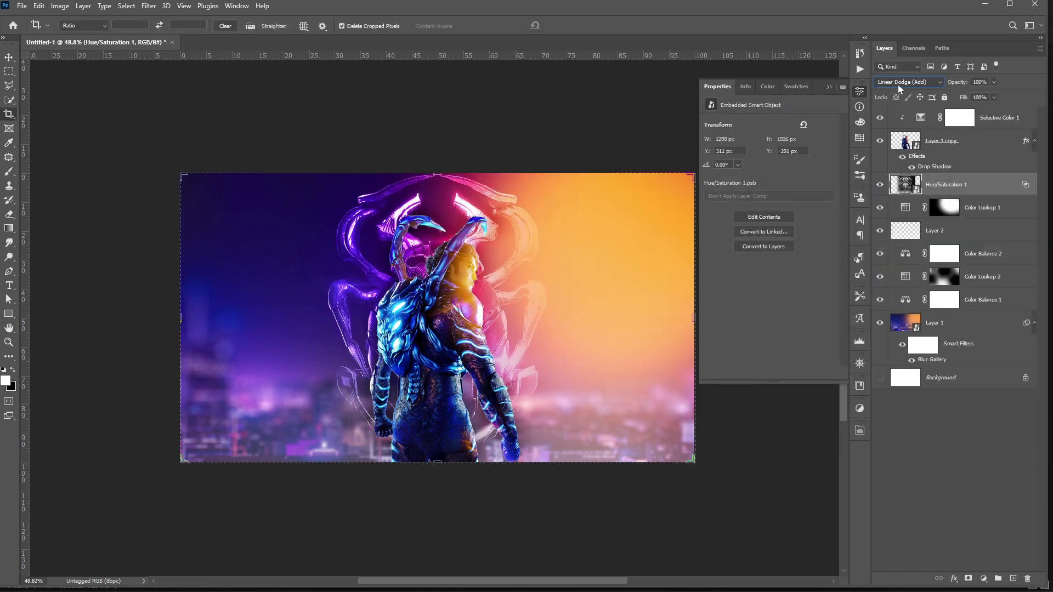
# Set the emblem smart object's blend mode to Linear Dodge (Add).
pyautogui.click(897, 84)
pyautogui.press('Escape')
pyautogui.press('c')
pyautogui.click(898, 84)
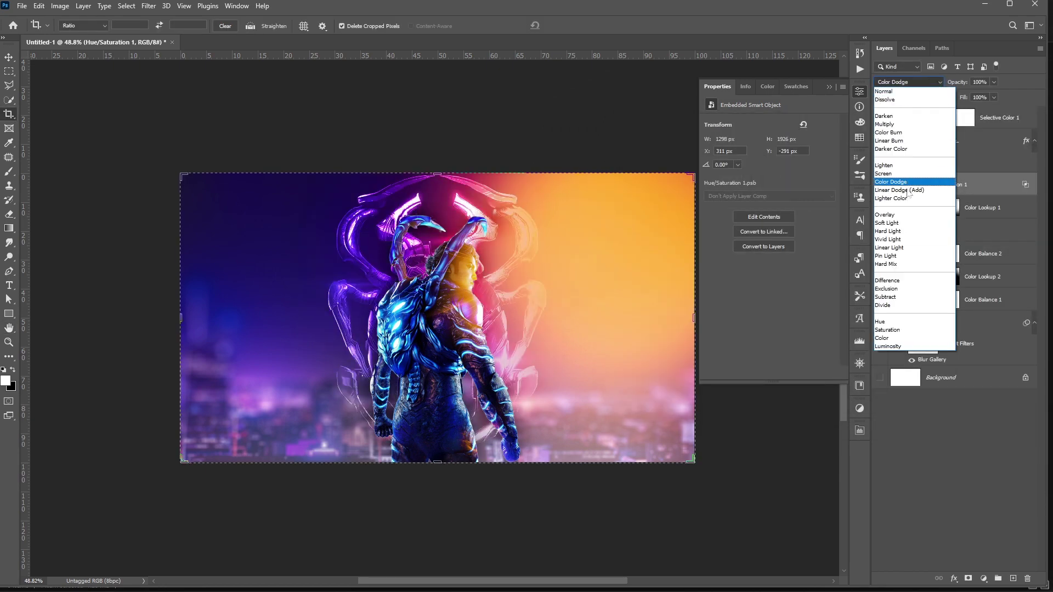
pyautogui.click(912, 191)
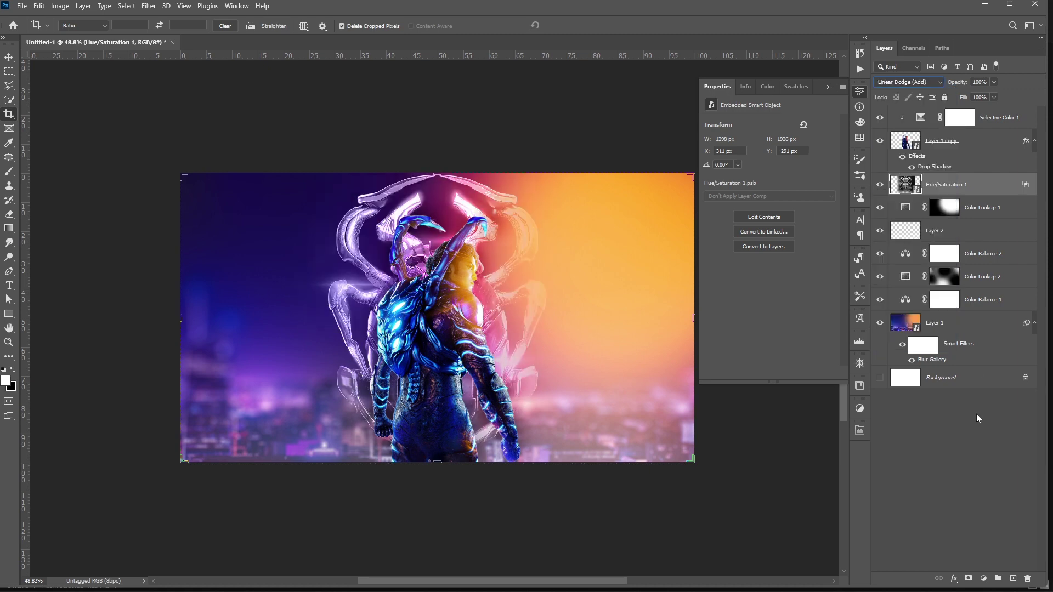
# Add a Hue/Saturation adjustment clipped to the emblem with hue -96, saturation +11 and lightness +5, and compare its effect.
pyautogui.click(985, 574)
pyautogui.click(987, 475)
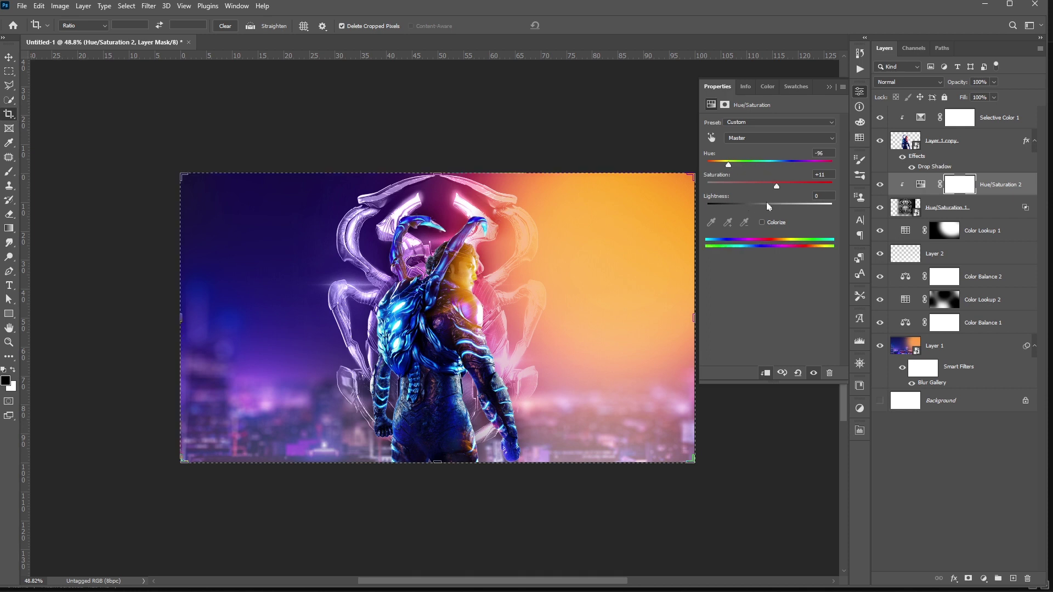
pyautogui.moveTo(767, 204)
pyautogui.mouseDown()
pyautogui.moveTo(753, 203)
pyautogui.moveTo(773, 208)
pyautogui.mouseUp()
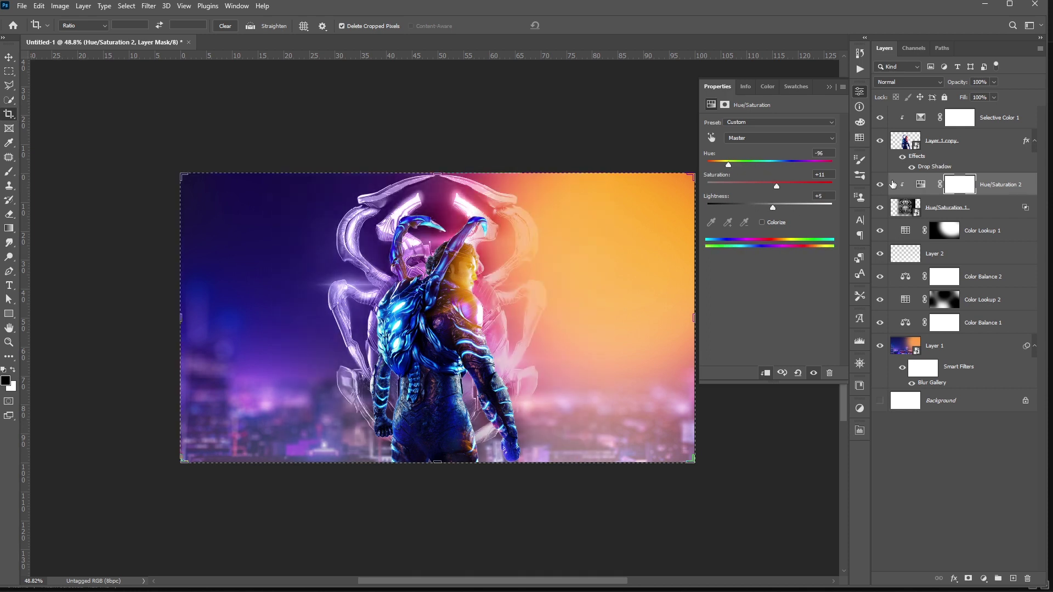
pyautogui.click(879, 185)
pyautogui.click(879, 185)
# Add a new layer clipped to the emblem and try a white brush stroke across its lower part.
pyautogui.click(1013, 578)
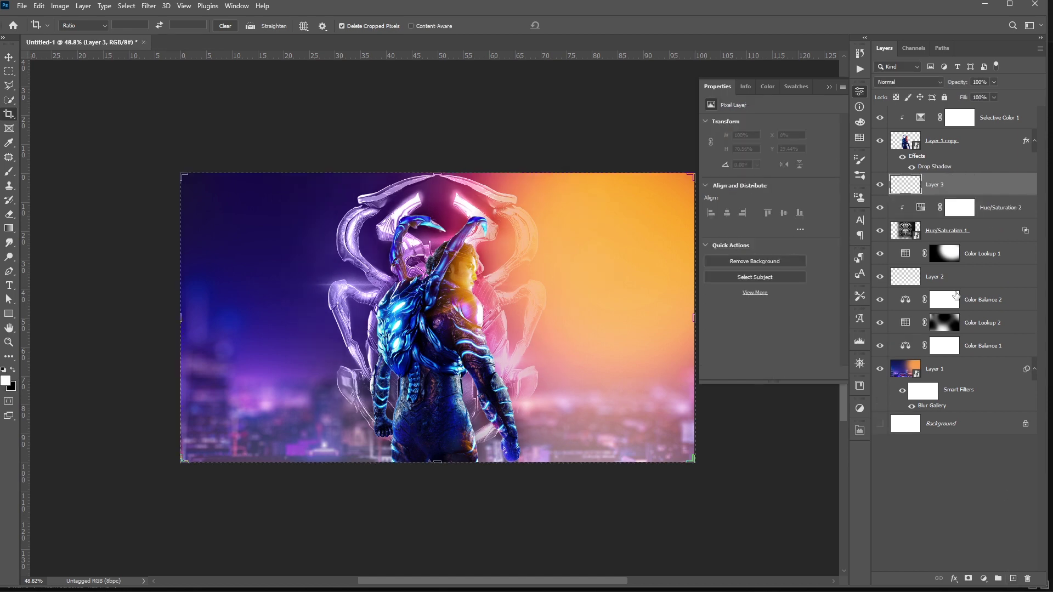
pyautogui.press('b')
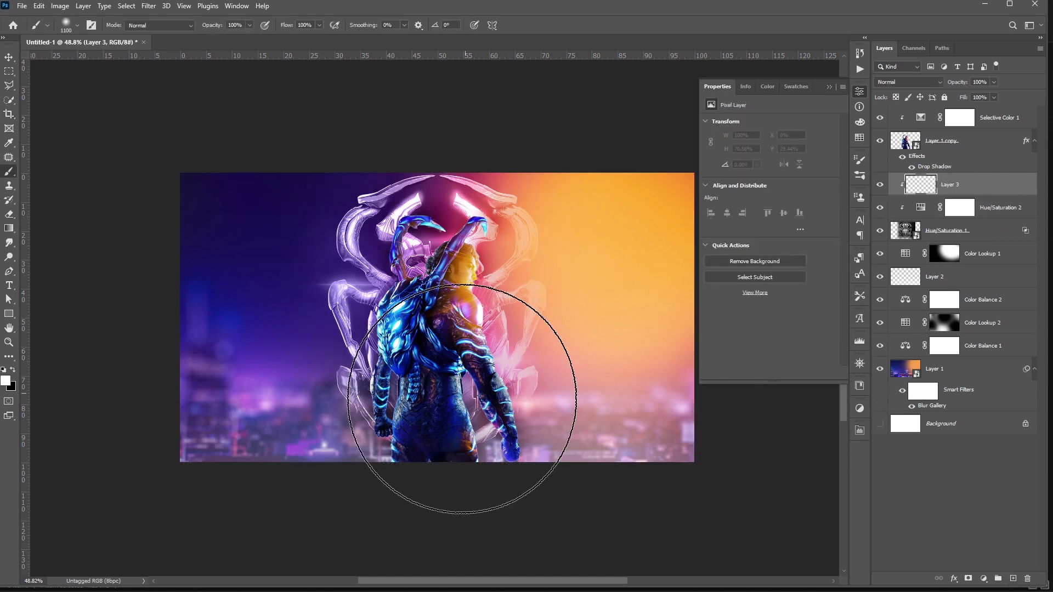
pyautogui.moveTo(463, 411)
pyautogui.mouseDown()
pyautogui.moveTo(567, 388)
pyautogui.moveTo(630, 362)
pyautogui.mouseUp()
pyautogui.hotkey('ctrl', 'z')
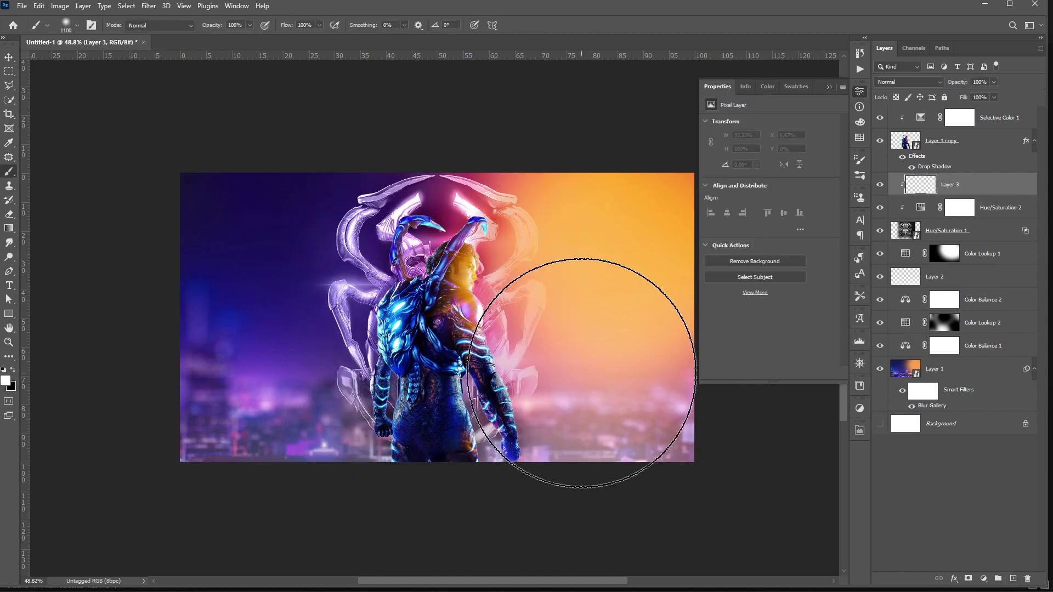
# Dab black with the soft 1100 px brush on the clipped layer over the emblem's lower right and lower left.
pyautogui.press('x')
pyautogui.moveTo(560, 383); pyautogui.dragTo(437, 476)
pyautogui.hotkey('ctrl', 'z')
pyautogui.click(537, 415)
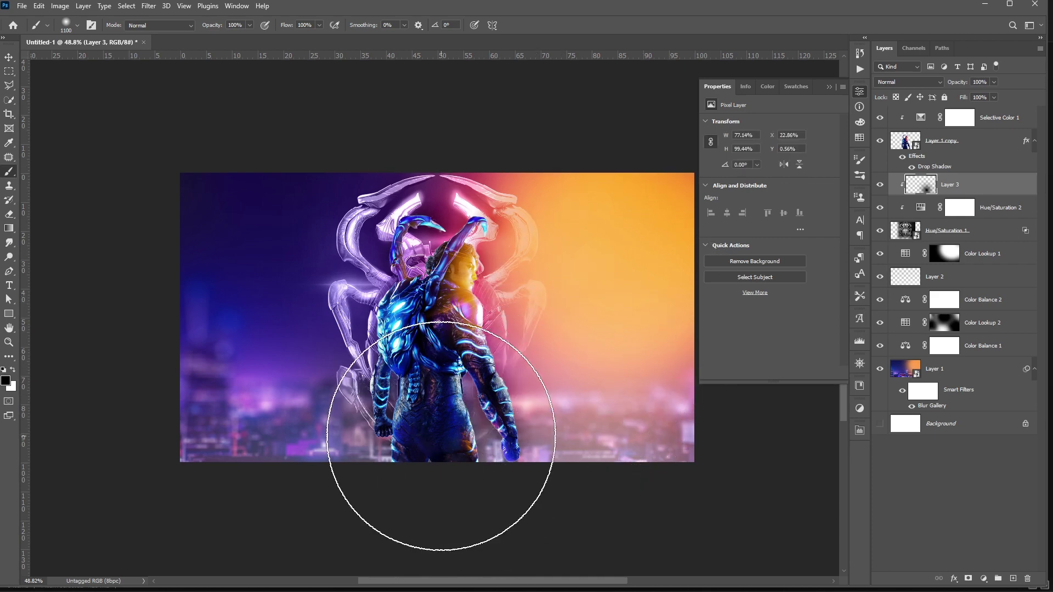
pyautogui.click(354, 462)
# Reduce the brush to 600 px, paint black over the emblem's center behind the figure, and lower the layer's opacity.
pyautogui.press('[')
pyautogui.press('[')
pyautogui.press('[')
pyautogui.press('[')
pyautogui.press('[')
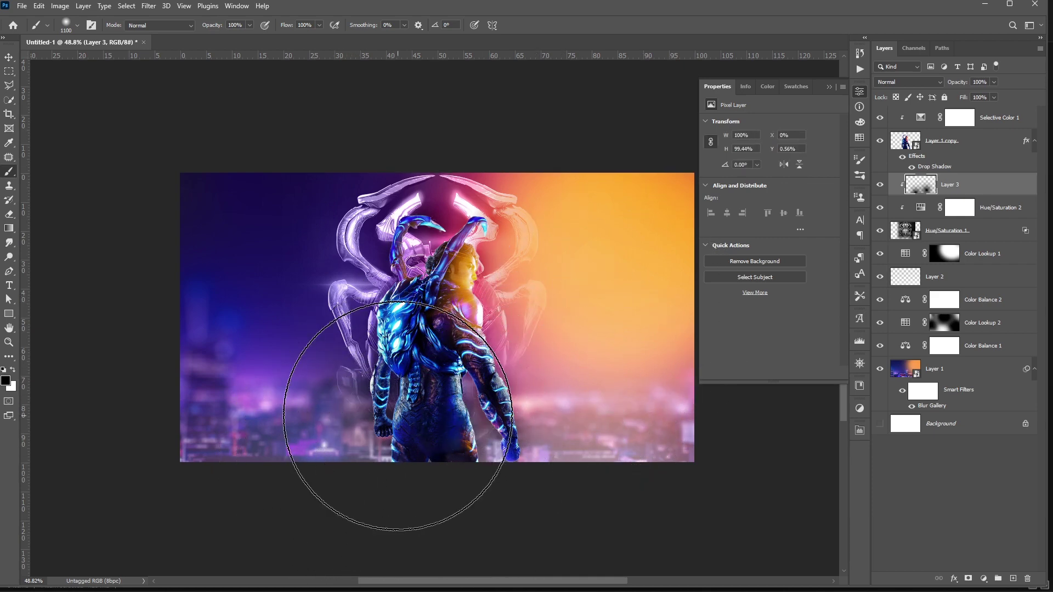
pyautogui.moveTo(413, 341)
pyautogui.mouseDown()
pyautogui.moveTo(439, 297)
pyautogui.moveTo(438, 261)
pyautogui.mouseUp()
pyautogui.moveTo(957, 81); pyautogui.dragTo(933, 84)
pyautogui.click(982, 459)
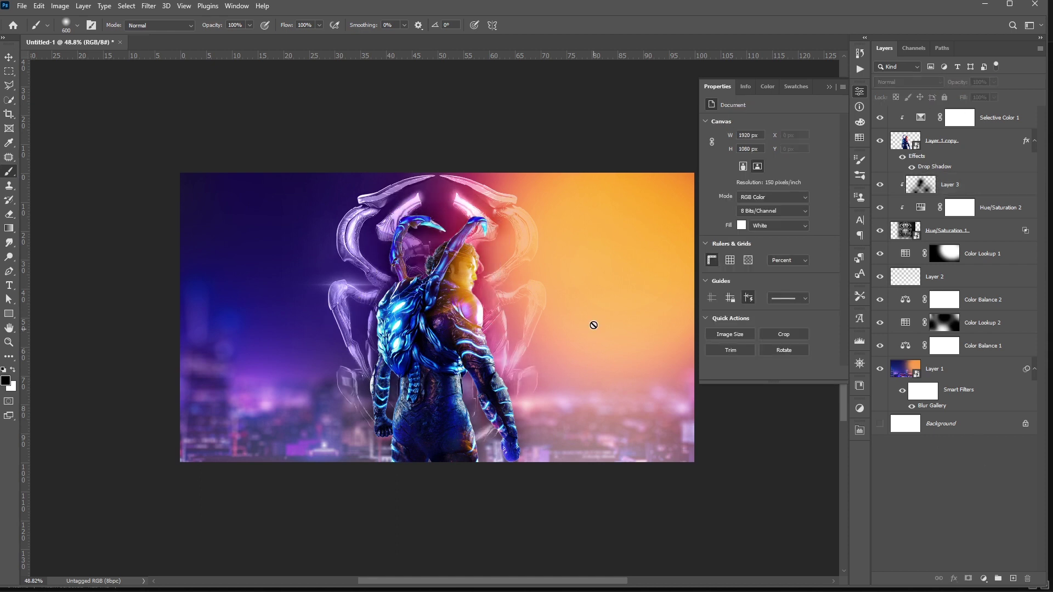
# Place the Smoke background image from the image folder into the composite and move its layer beneath the figure.
pyautogui.scroll(-2, 576, 298)
pyautogui.press('v')
pyautogui.click(828, 87)
pyautogui.scroll(3, 745, 230)
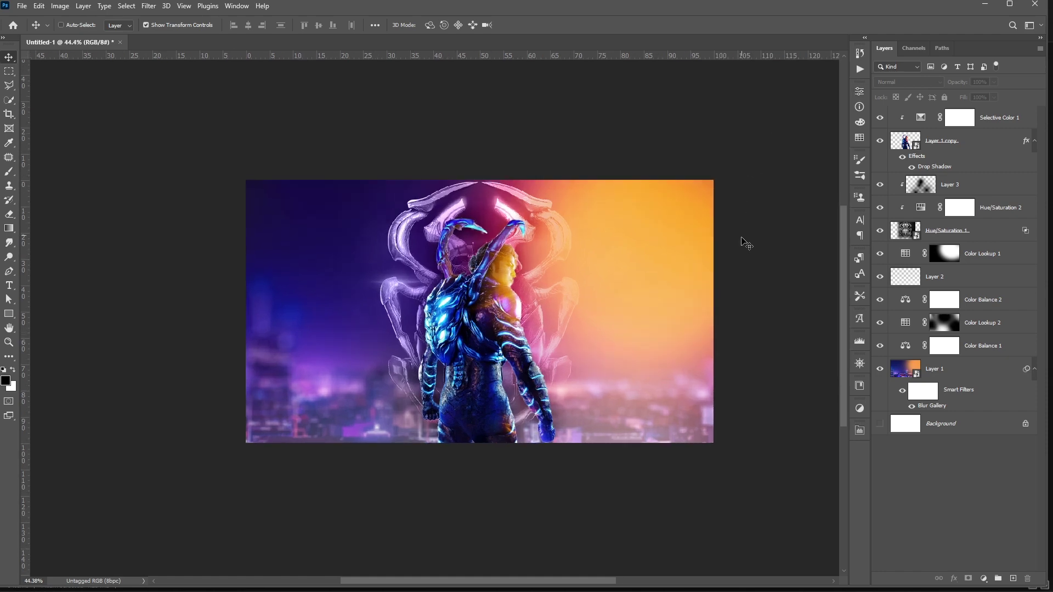
pyautogui.click(983, 5)
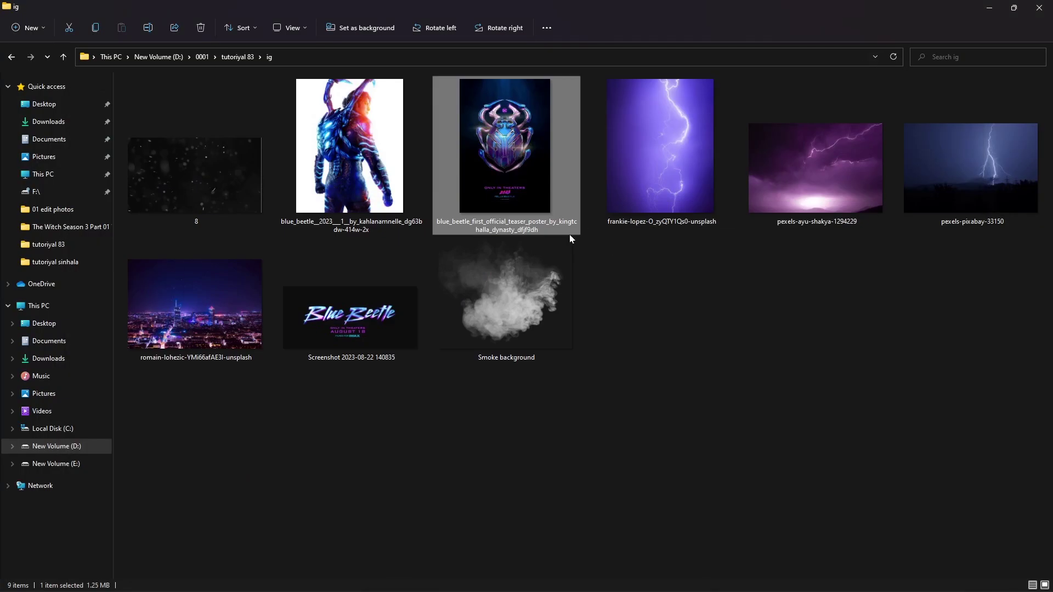
pyautogui.moveTo(500, 305); pyautogui.dragTo(403, 259)
pyautogui.hotkey('alt', 'Tab')
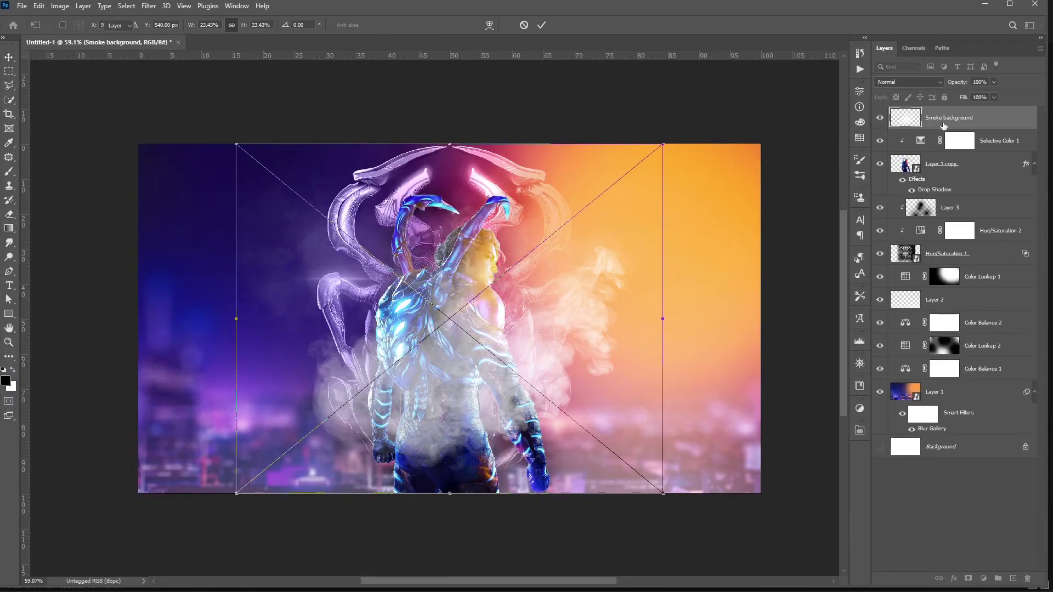
pyautogui.press('Return')
pyautogui.moveTo(943, 126); pyautogui.dragTo(959, 197)
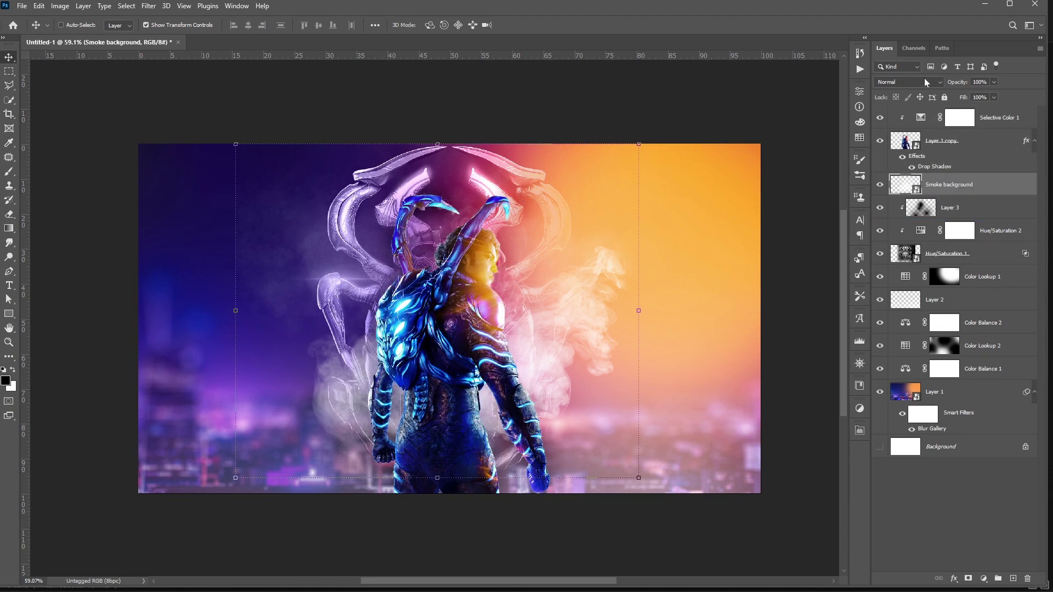
# Add a colorized Hue/Saturation adjustment clipped to the smoke, with a pink hue, saturation 79 and lightness -32.
pyautogui.click(983, 578)
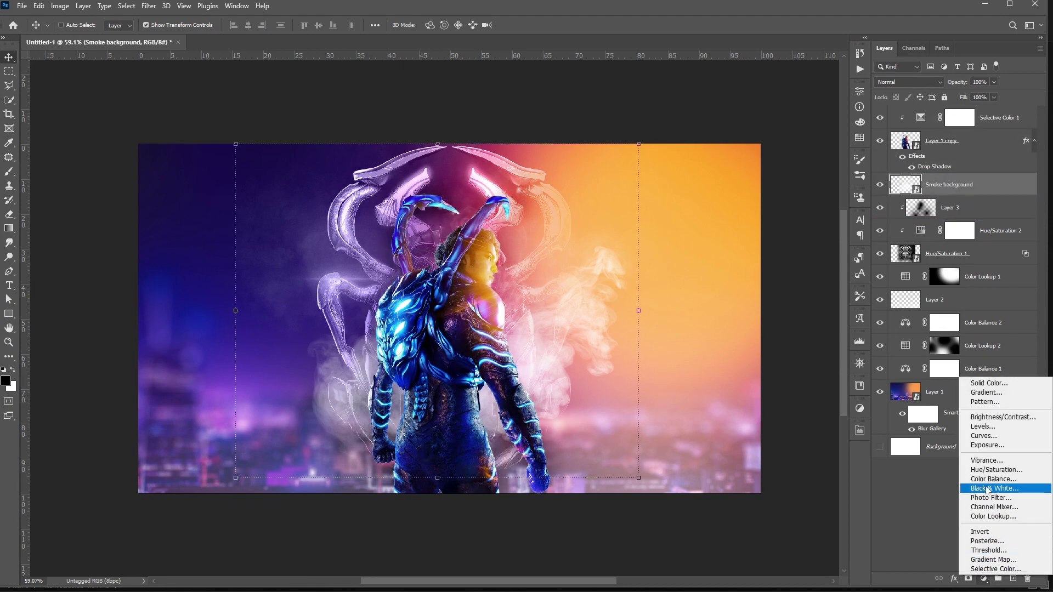
pyautogui.click(981, 472)
pyautogui.click(744, 205)
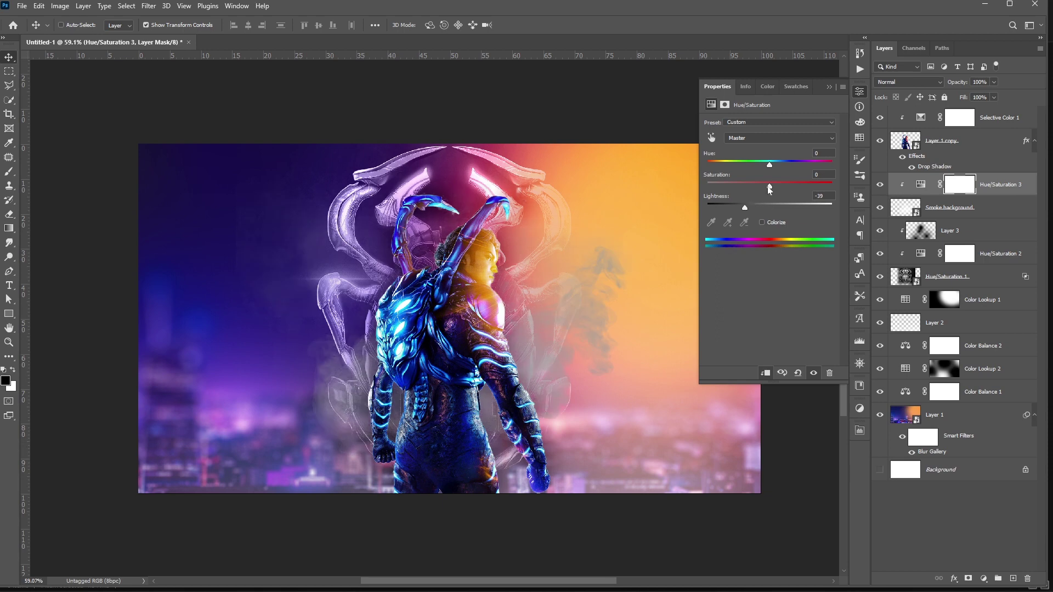
pyautogui.moveTo(769, 186); pyautogui.dragTo(808, 163)
pyautogui.click(761, 222)
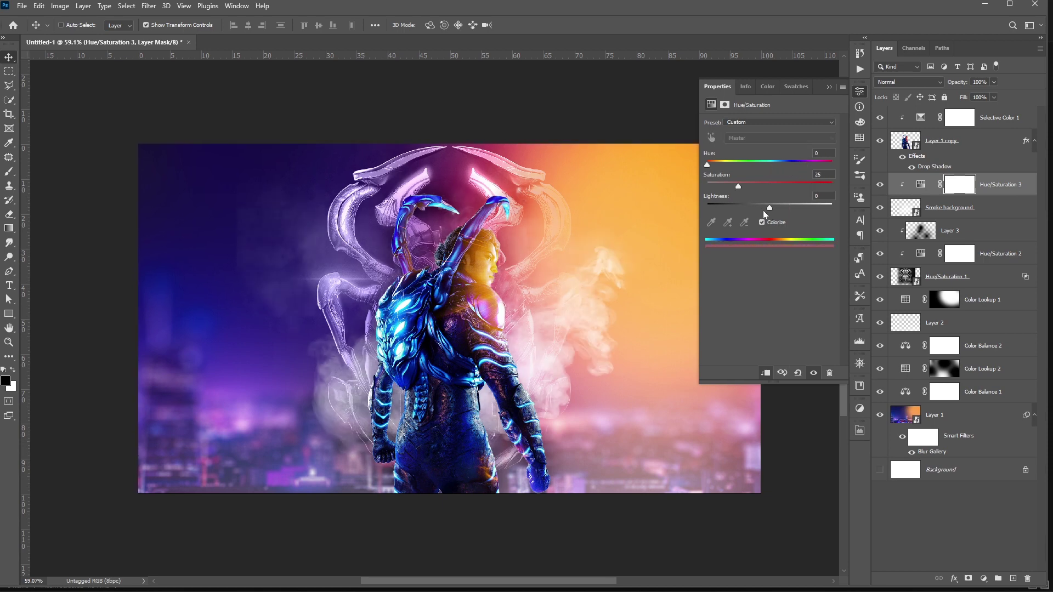
pyautogui.moveTo(769, 206); pyautogui.dragTo(805, 185)
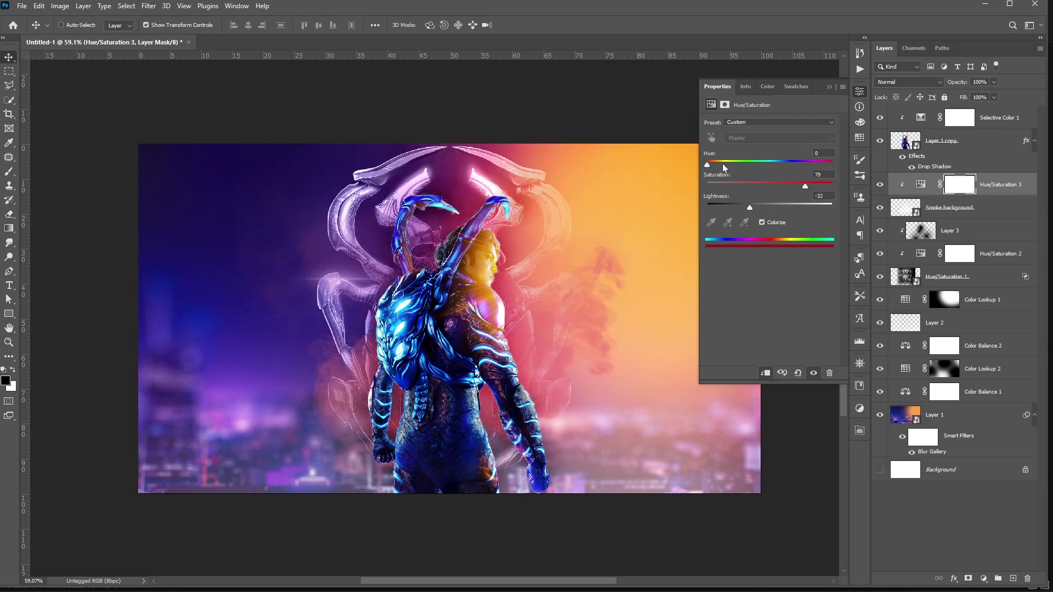
pyautogui.moveTo(723, 164); pyautogui.dragTo(811, 156)
# Enlarge the smoke layer to about 1306 × 1583 px and rotate it about 109° behind the figure.
pyautogui.click(967, 207)
pyautogui.moveTo(443, 133); pyautogui.dragTo(490, 511)
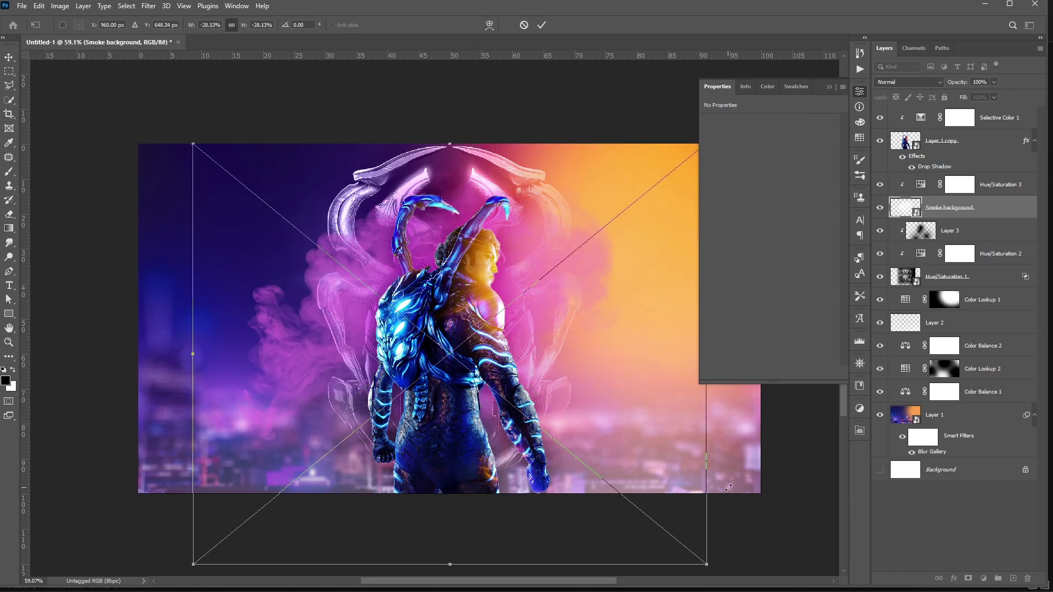
pyautogui.moveTo(728, 487); pyautogui.dragTo(613, 268)
pyautogui.press('Return')
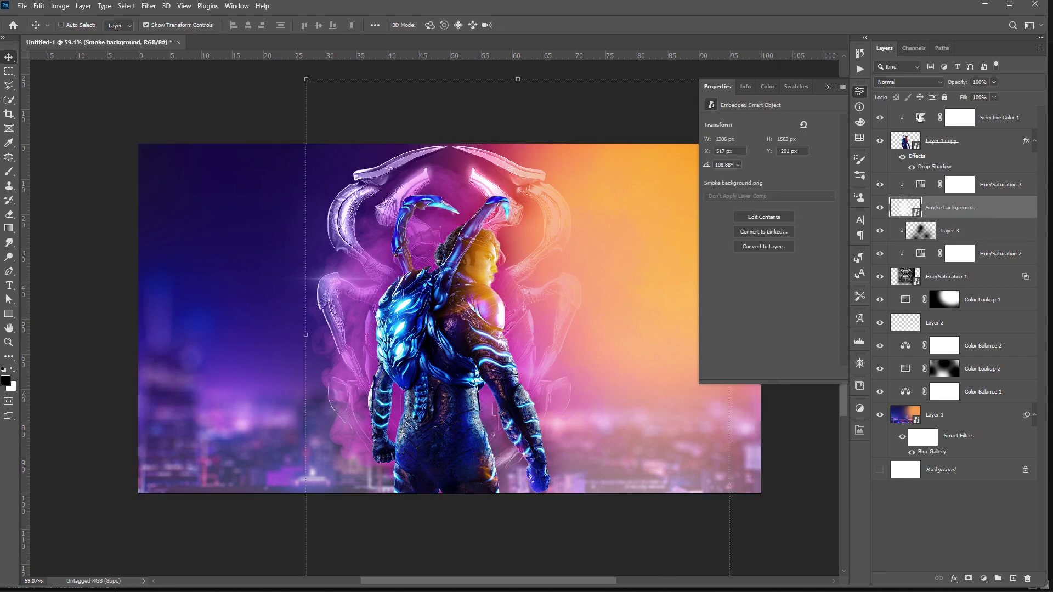
# Recolor the smoke's Hue/Saturation adjustment to hue 291 and saturation 76, and fine-tune its lightness.
pyautogui.click(959, 185)
pyautogui.moveTo(795, 161); pyautogui.dragTo(796, 186)
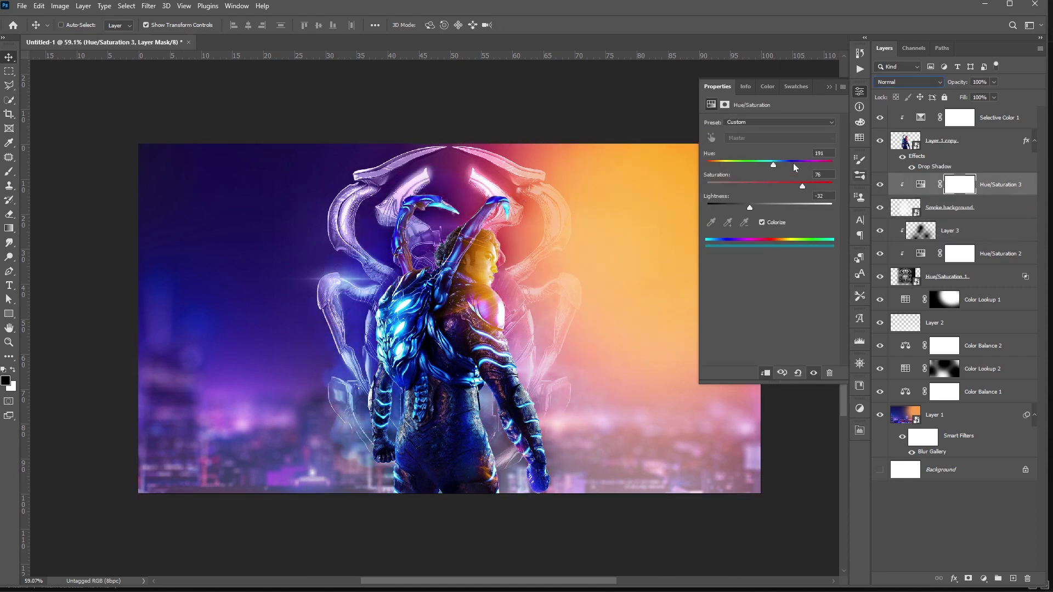
pyautogui.click(793, 163)
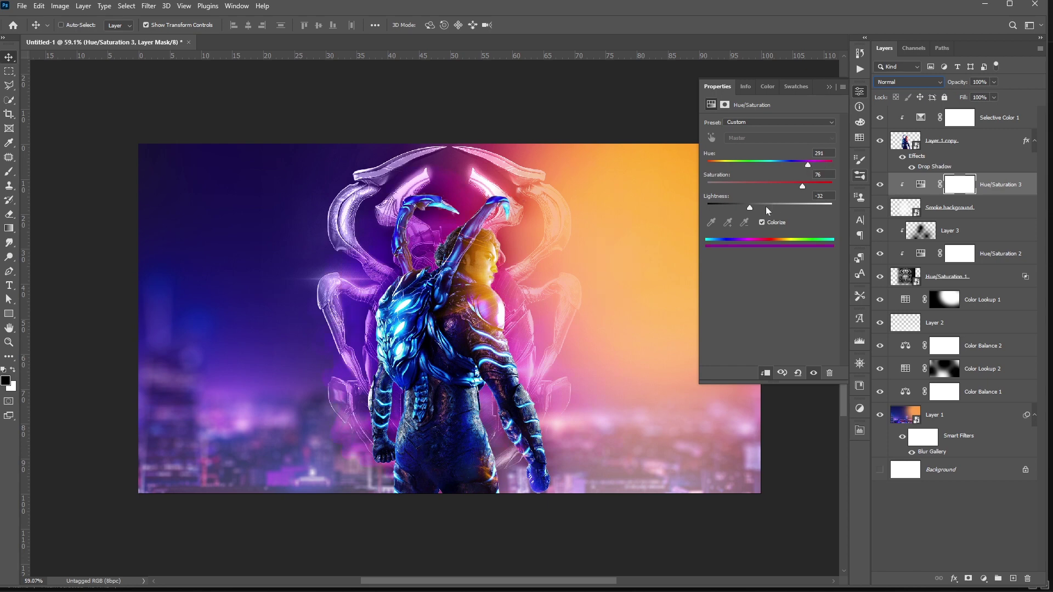
pyautogui.moveTo(765, 206); pyautogui.dragTo(754, 203)
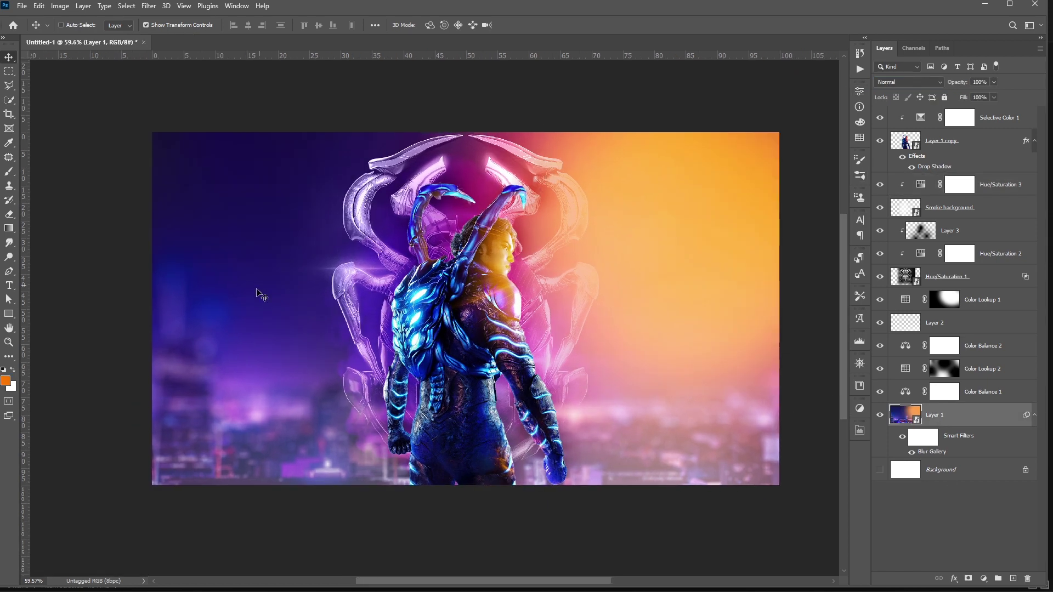
# Transform the blurred city background layer to about 166% scale and reposition it so more of the orange area shows.
pyautogui.scroll(-5, 312, 266)
pyautogui.moveTo(564, 283); pyautogui.dragTo(635, 283)
pyautogui.moveTo(520, 286); pyautogui.dragTo(439, 258)
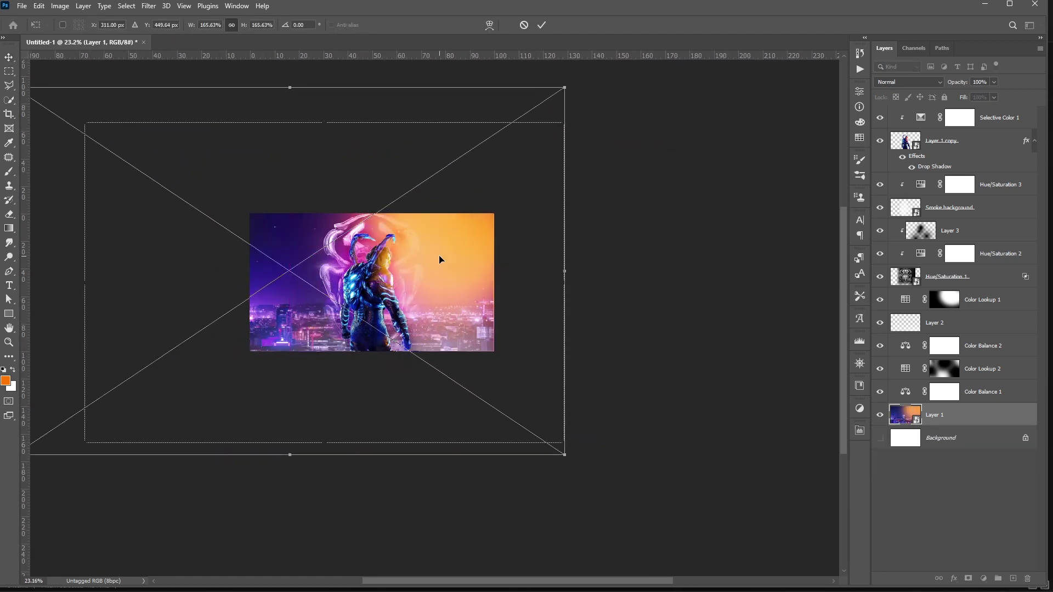
pyautogui.press('Return')
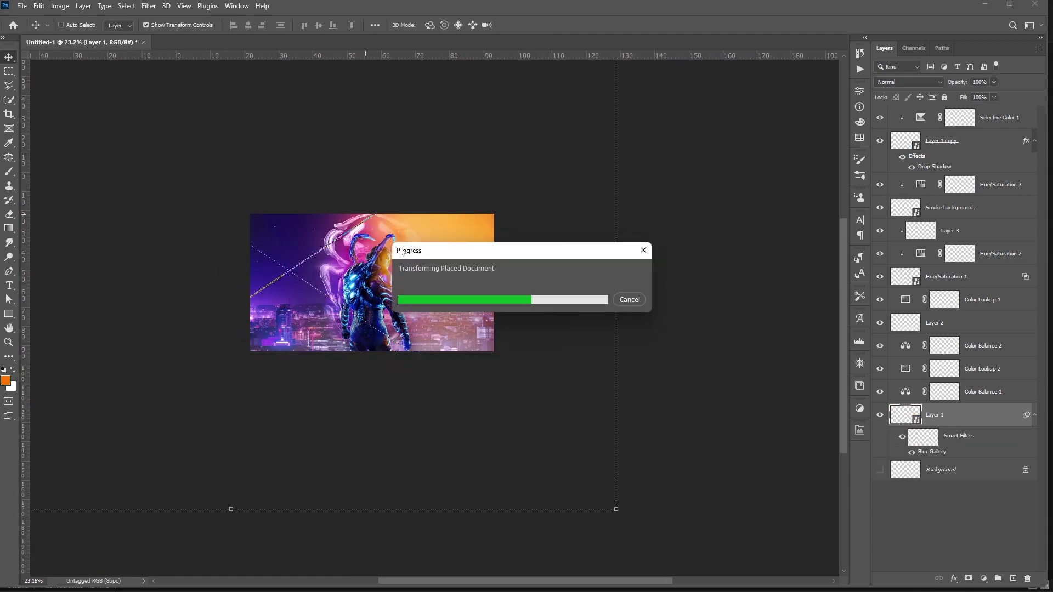
pyautogui.scroll(5, 403, 286)
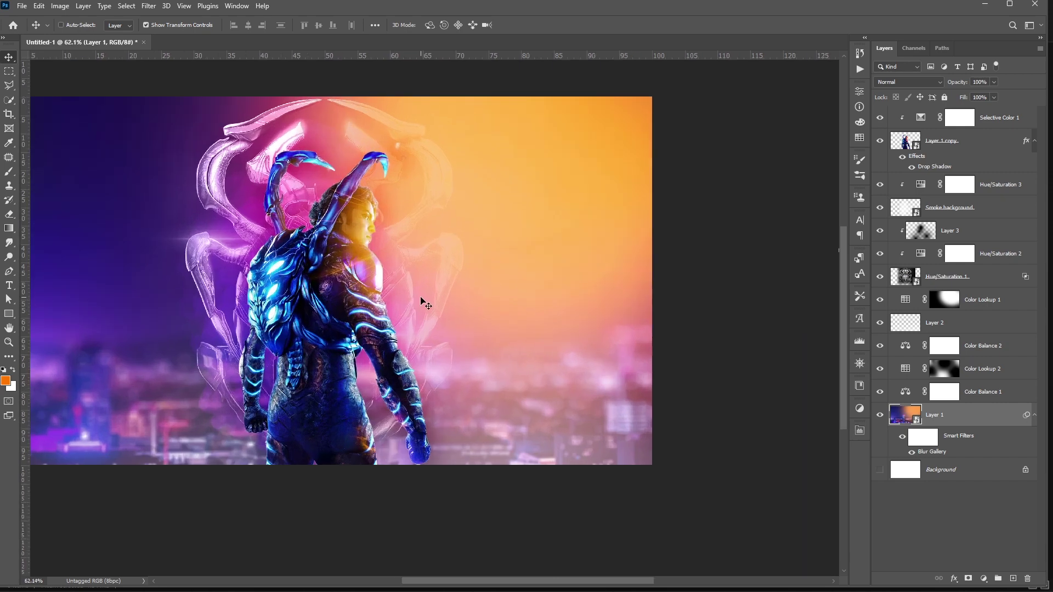
pyautogui.moveTo(360, 276)
pyautogui.mouseDown()
pyautogui.moveTo(541, 299)
pyautogui.moveTo(536, 291)
pyautogui.mouseUp()
# Place the portrait-format purple lightning image at the top of the layer stack and rotate it 180°.
pyautogui.press('b')
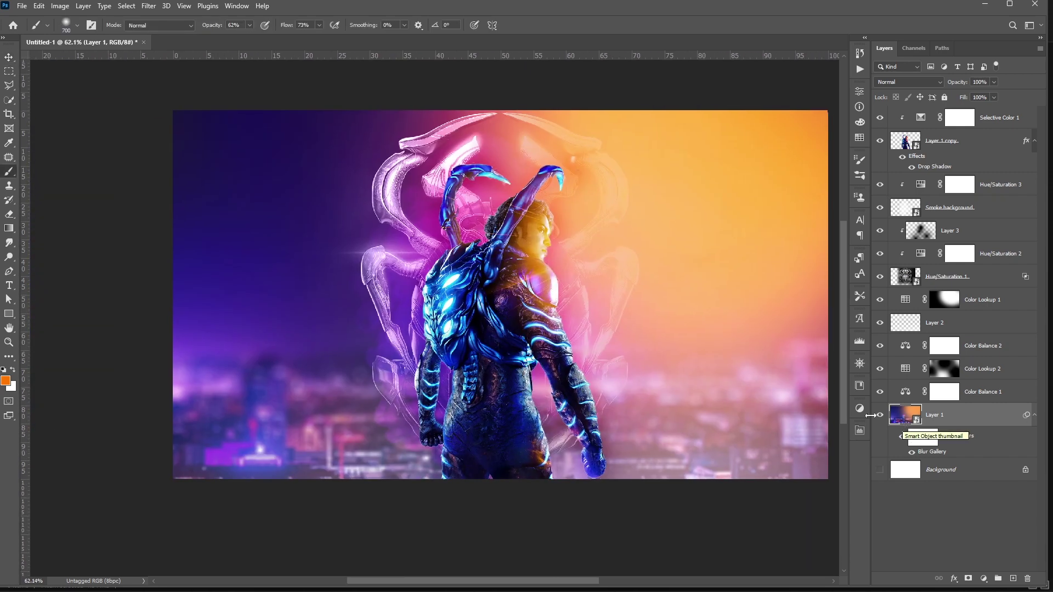
pyautogui.hotkey('ctrl', '0')
pyautogui.hotkey('ctrl', '-')
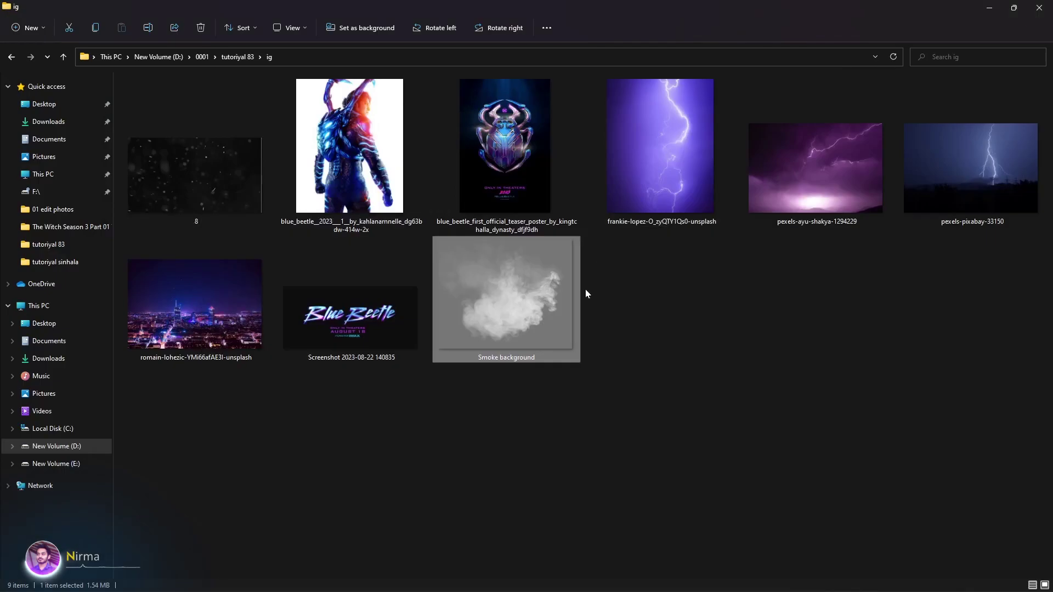
pyautogui.click(658, 164)
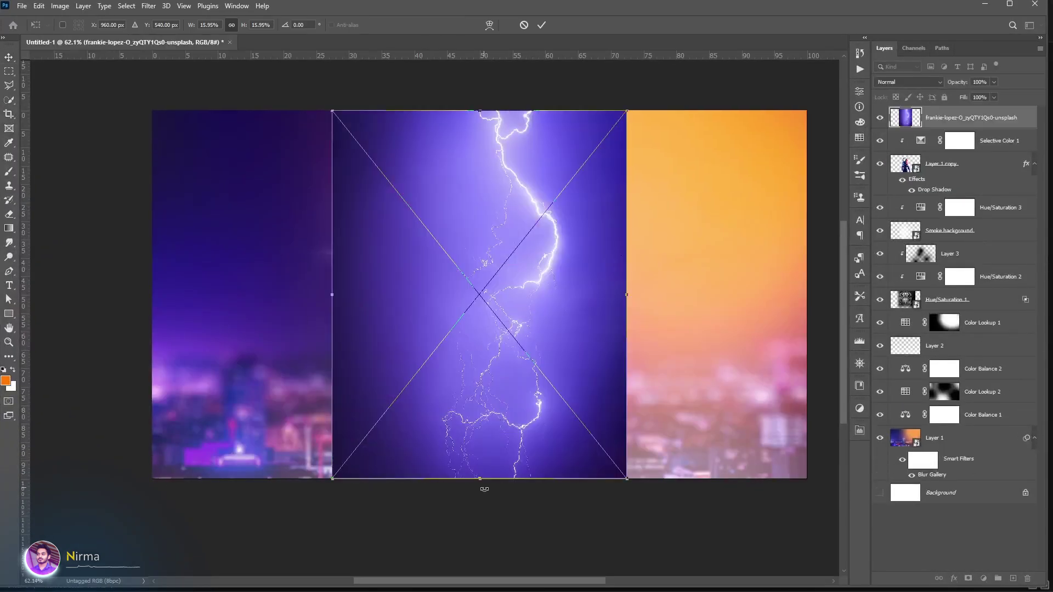
pyautogui.moveTo(484, 489); pyautogui.dragTo(486, 228)
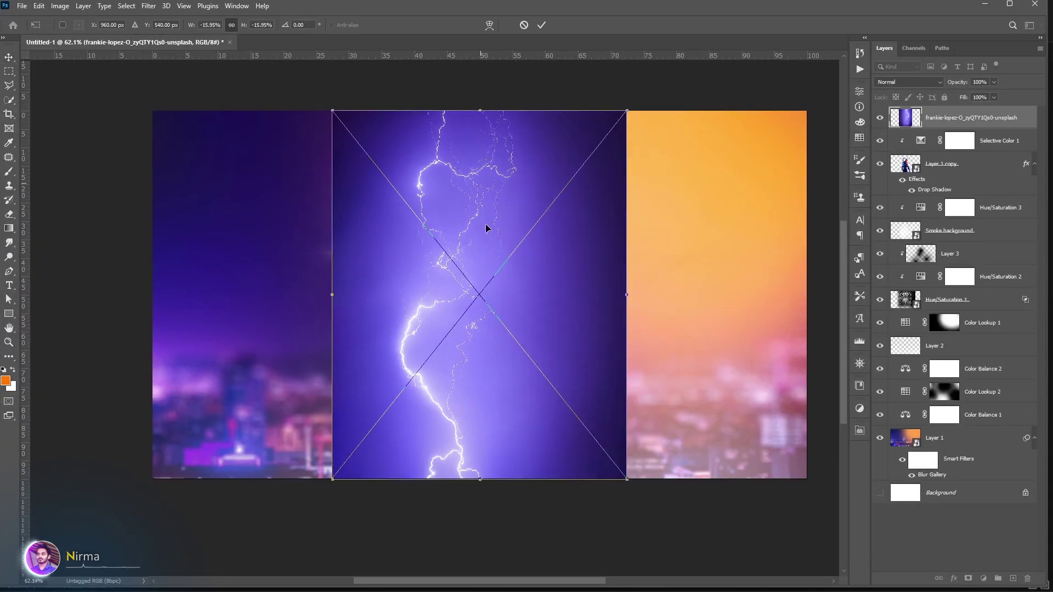
pyautogui.press('Return')
# Add a Hue/Saturation adjustment clipped to the lightning image and set its saturation to -100.
pyautogui.click(983, 578)
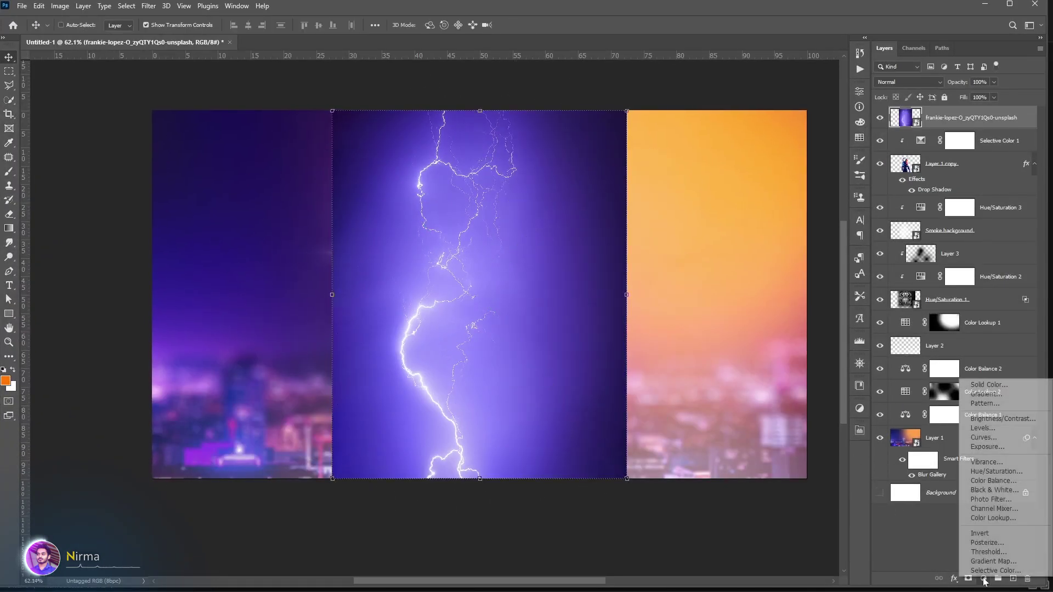
pyautogui.click(997, 472)
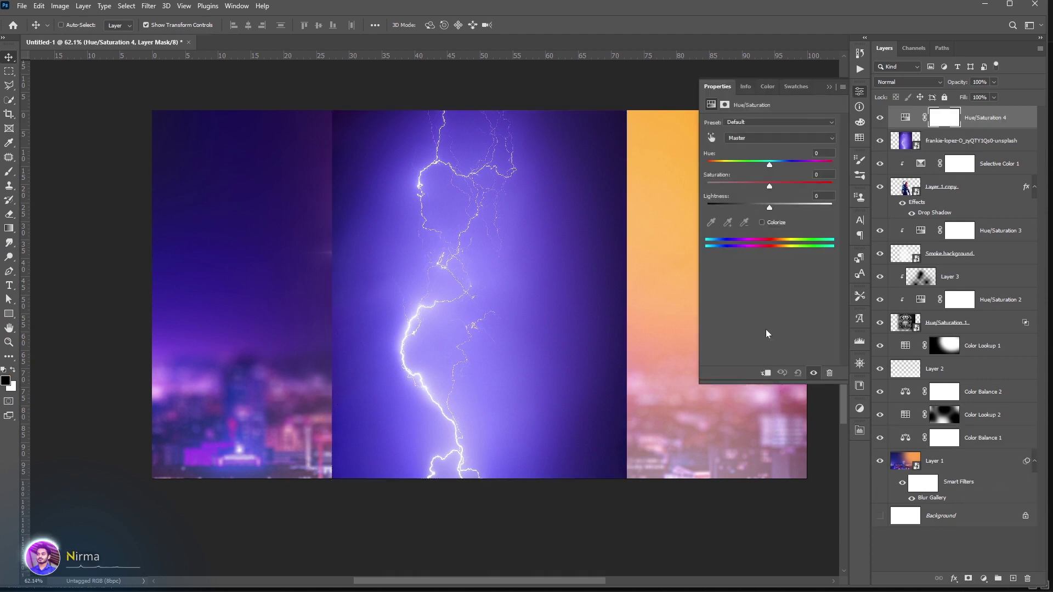
pyautogui.click(765, 372)
pyautogui.moveTo(764, 189); pyautogui.dragTo(705, 186)
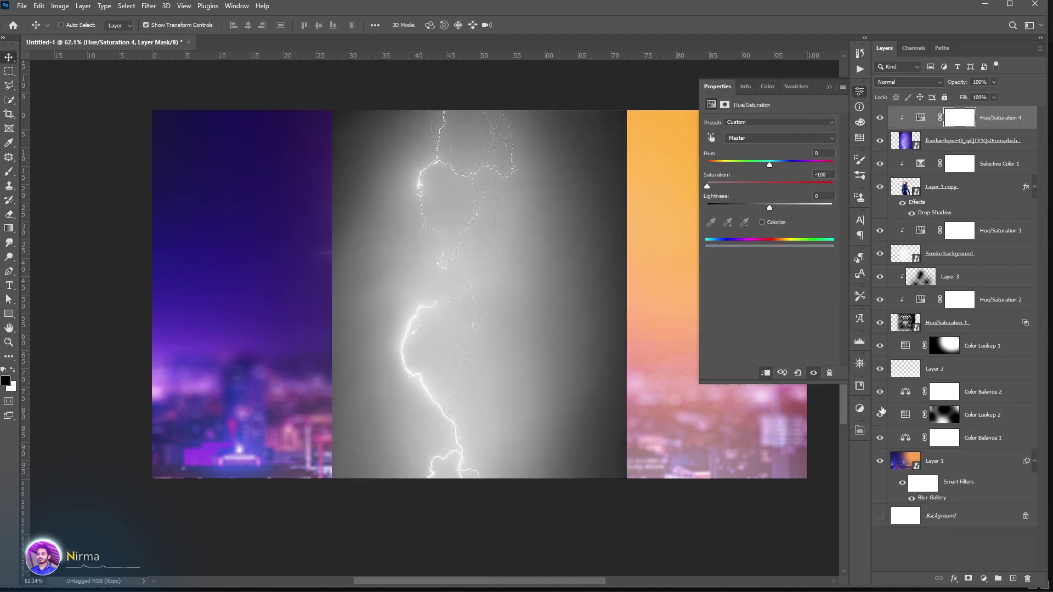
# Add a Levels adjustment clipped to the lightning, with midtones at 0.38 and the output white level at 241.
pyautogui.click(981, 578)
pyautogui.click(982, 428)
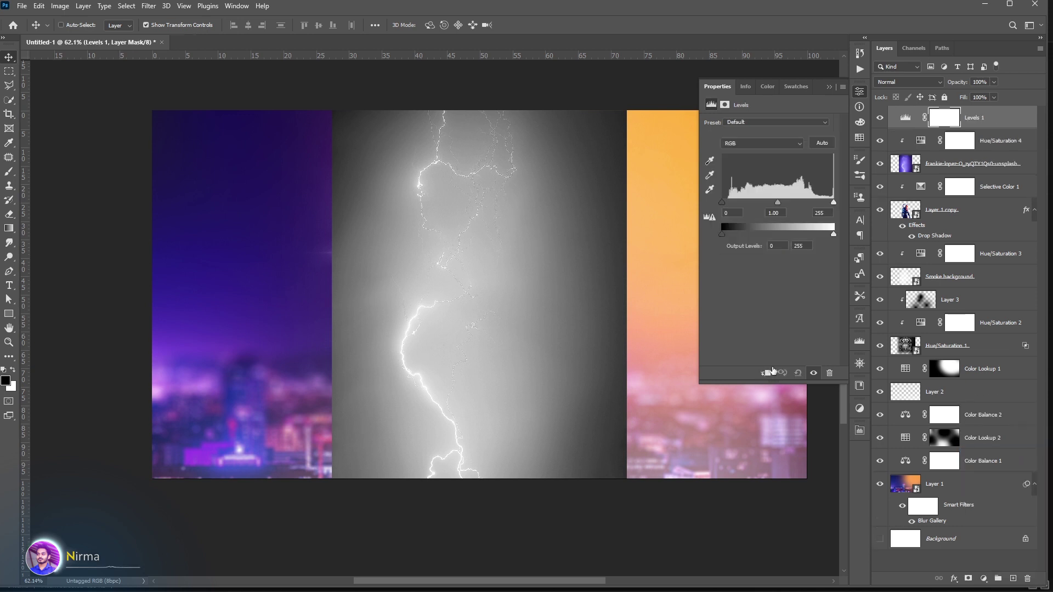
pyautogui.moveTo(776, 203); pyautogui.dragTo(834, 202)
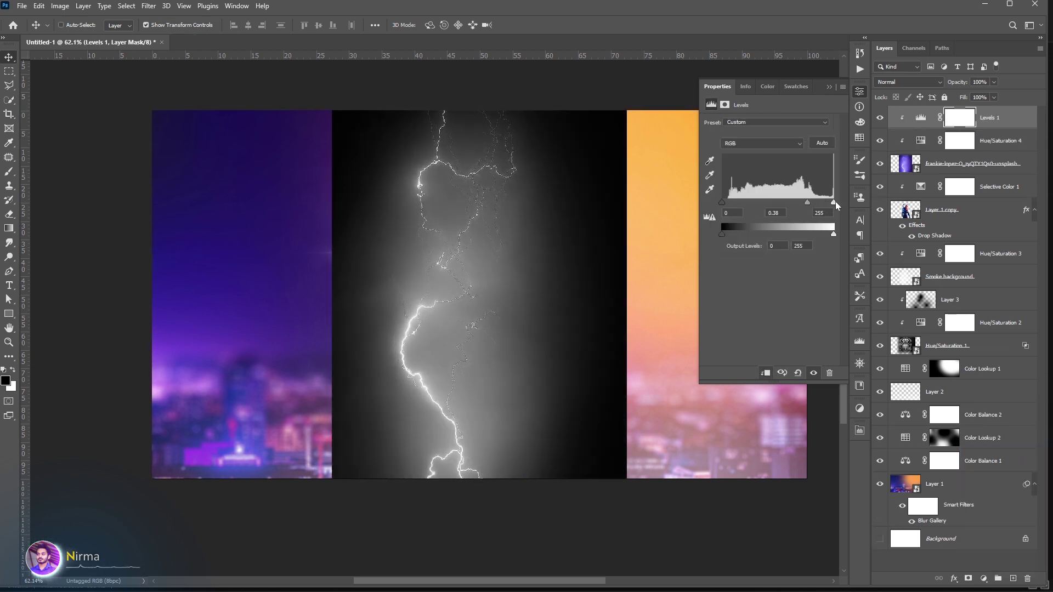
pyautogui.moveTo(723, 233)
pyautogui.mouseDown()
pyautogui.moveTo(735, 235)
pyautogui.moveTo(721, 234)
pyautogui.mouseUp()
pyautogui.moveTo(833, 234); pyautogui.dragTo(828, 236)
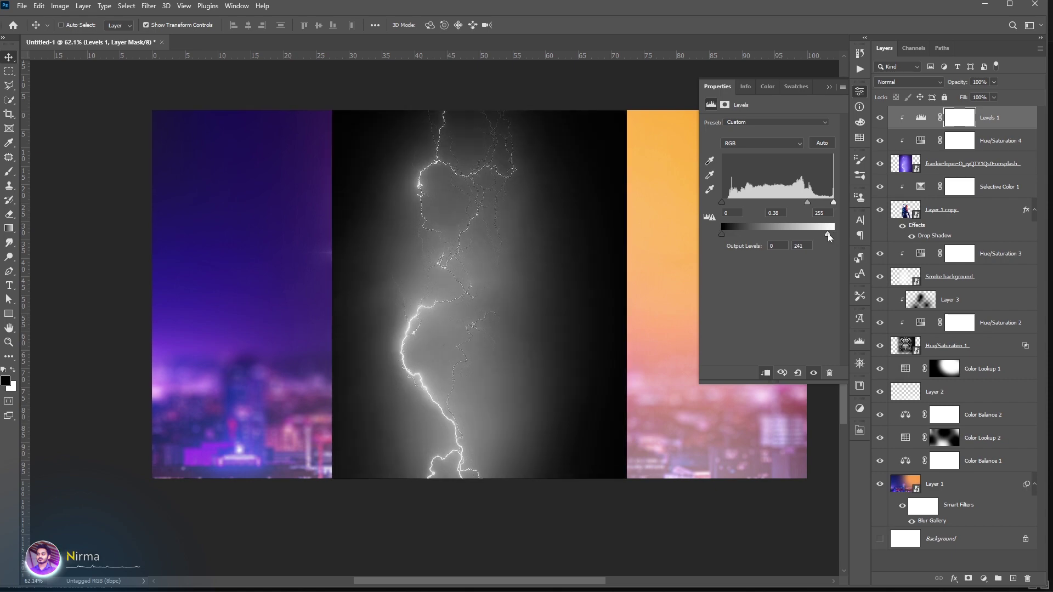
# Set the lightning layer's blend mode to Color Dodge and move the bolt to the left of the figure.
pyautogui.click(902, 164)
pyautogui.click(910, 82)
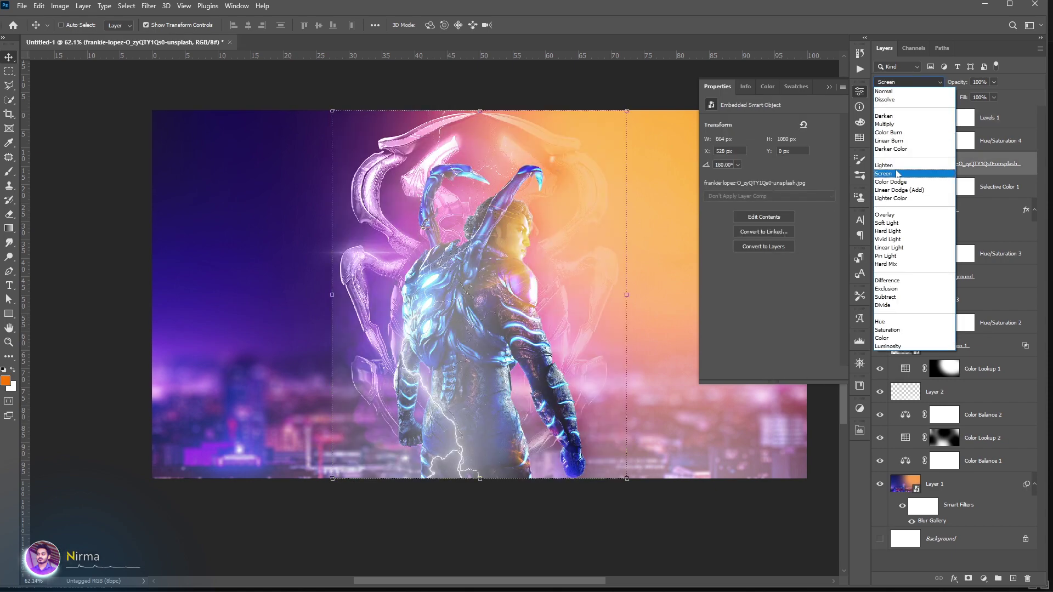
pyautogui.click(896, 182)
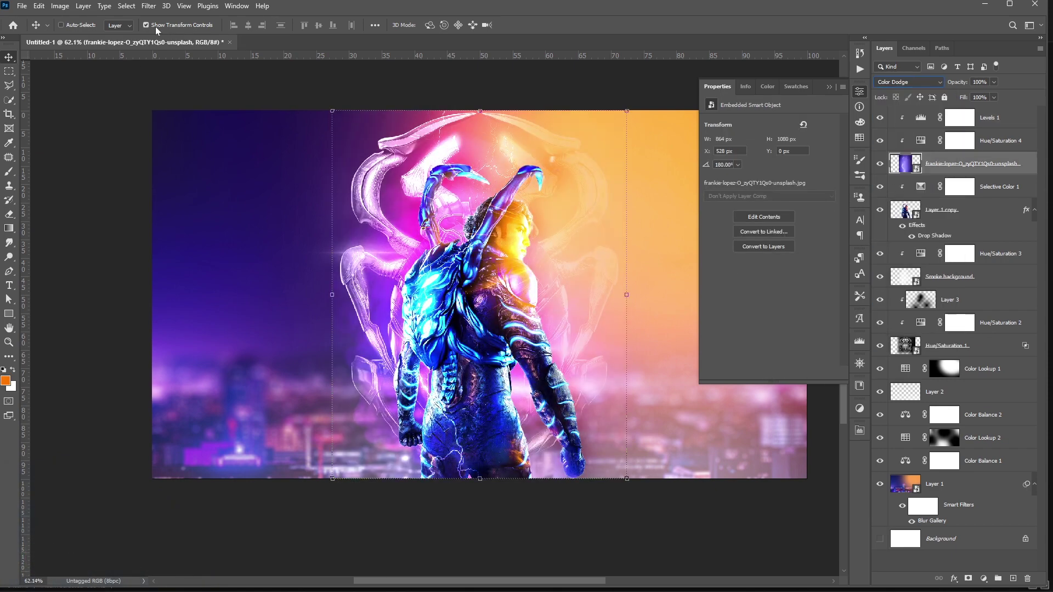
pyautogui.moveTo(436, 325)
pyautogui.mouseDown()
pyautogui.moveTo(326, 312)
pyautogui.moveTo(325, 371)
pyautogui.mouseUp()
# Set the lightning's Levels midtones to 0.24 and readjust its clipped Hue/Saturation adjustment.
pyautogui.click(920, 117)
pyautogui.moveTo(803, 203); pyautogui.dragTo(813, 204)
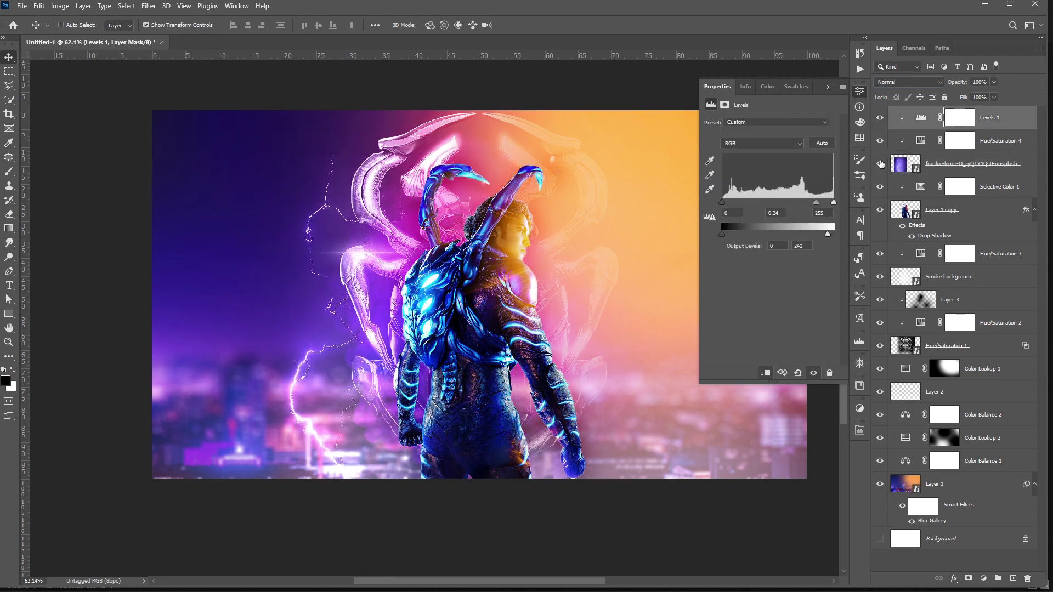
pyautogui.click(920, 140)
pyautogui.moveTo(707, 186); pyautogui.dragTo(778, 169)
pyautogui.moveTo(728, 187); pyautogui.dragTo(721, 186)
pyautogui.moveTo(769, 208)
pyautogui.mouseDown()
pyautogui.moveTo(757, 210)
pyautogui.moveTo(768, 210)
pyautogui.mouseUp()
# Scale, tilt and reposition the lightning so the bolt runs along the emblem's left side down to the figure's hand.
pyautogui.click(948, 164)
pyautogui.moveTo(396, 538); pyautogui.dragTo(409, 537)
pyautogui.moveTo(344, 396); pyautogui.dragTo(360, 351)
pyautogui.moveTo(427, 498); pyautogui.dragTo(445, 494)
pyautogui.click(540, 24)
pyautogui.click(828, 86)
pyautogui.scroll(-3, 727, 275)
pyautogui.scroll(3, 727, 275)
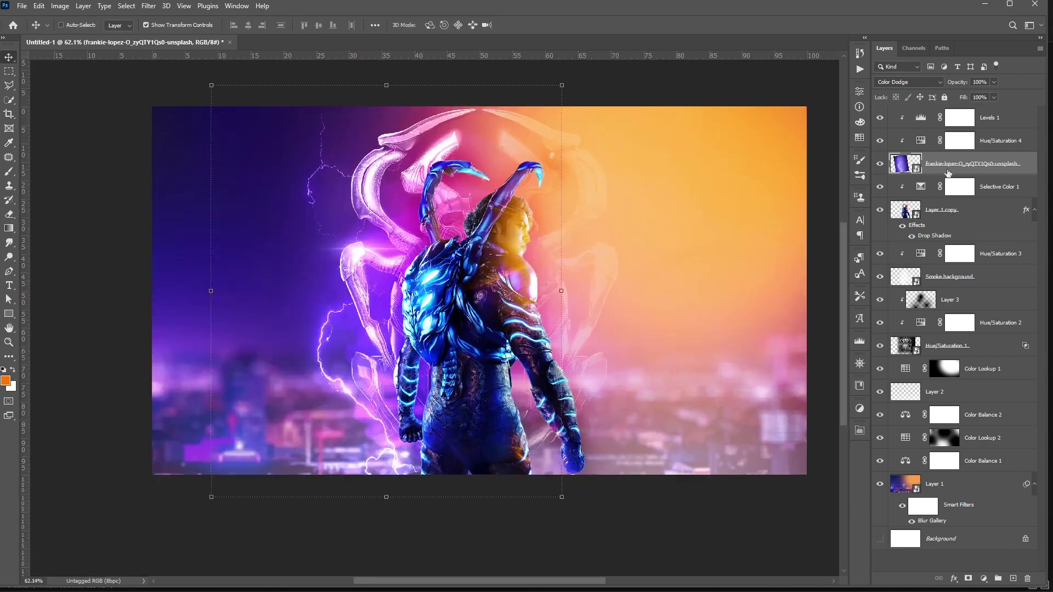
# Place the purple storm-sky lightning image from the image folder and move its layer beneath the figure.
pyautogui.hotkey('alt', 'Tab')
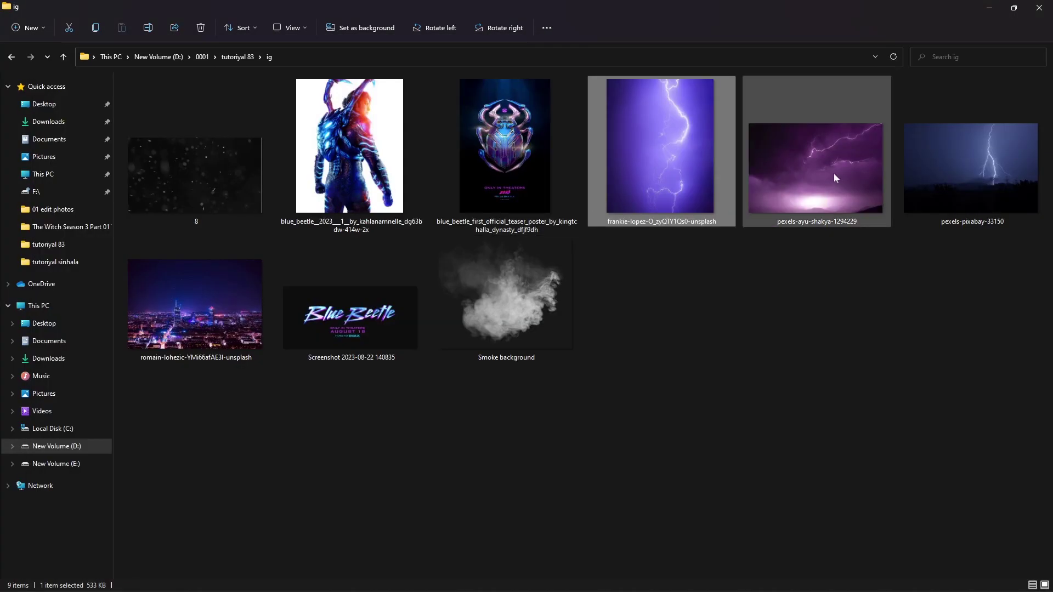
pyautogui.hotkey('alt', 'Tab')
pyautogui.press('Return')
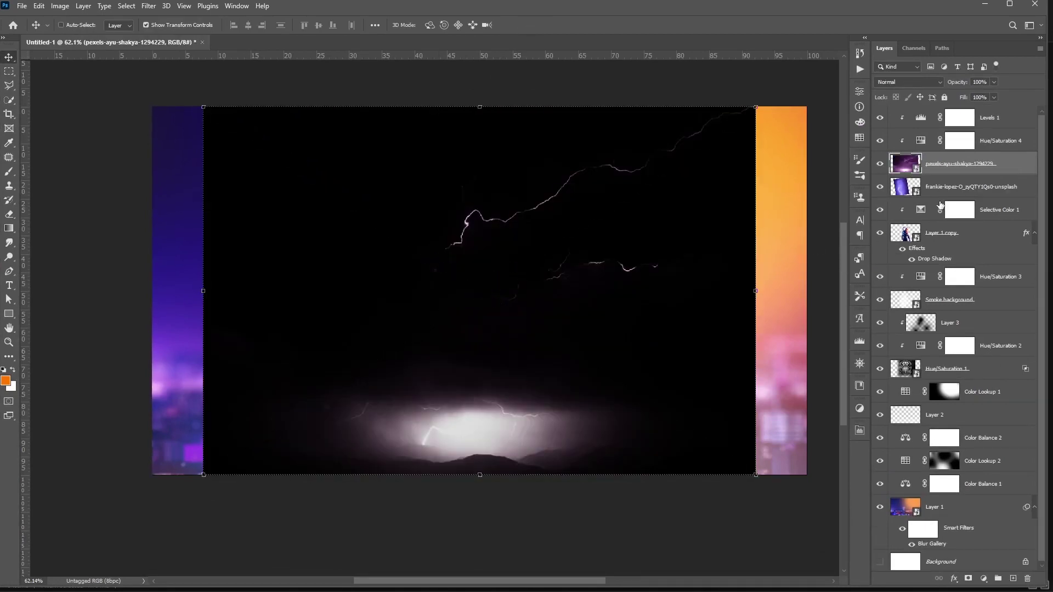
pyautogui.moveTo(931, 170); pyautogui.dragTo(927, 110)
pyautogui.moveTo(913, 170); pyautogui.dragTo(972, 258)
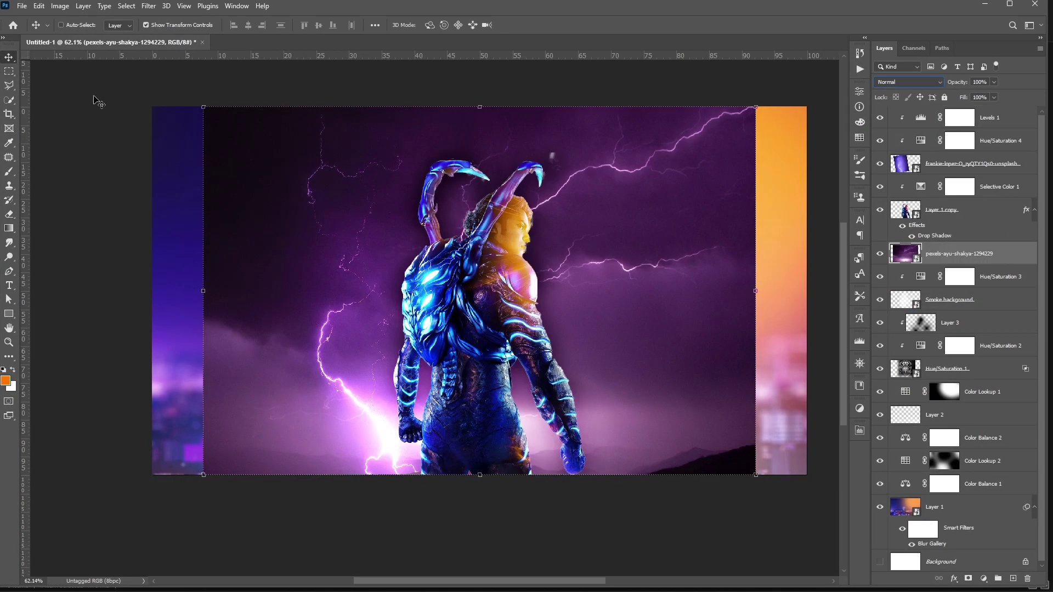
# Move the storm-sky image to the canvas's upper right and its layer down between Layer 2 and Color Balance 2.
pyautogui.moveTo(654, 209); pyautogui.dragTo(581, 307)
pyautogui.moveTo(579, 288); pyautogui.dragTo(550, 299)
pyautogui.moveTo(951, 259); pyautogui.dragTo(943, 411)
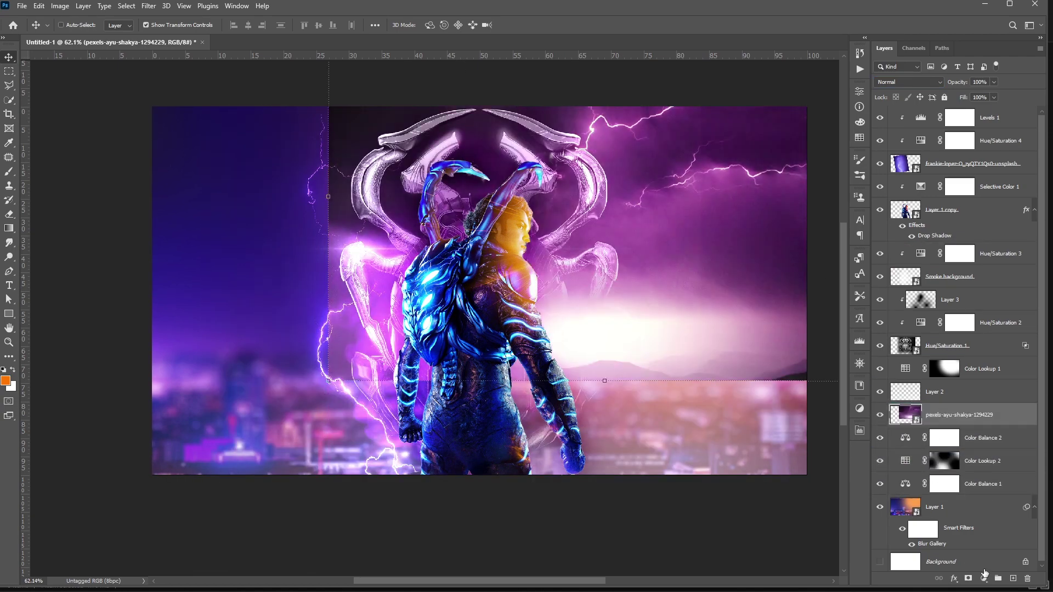
# Tint the storm-sky image orange with a clipped, colorized Hue/Saturation adjustment at saturation 50.
pyautogui.click(983, 578)
pyautogui.click(993, 471)
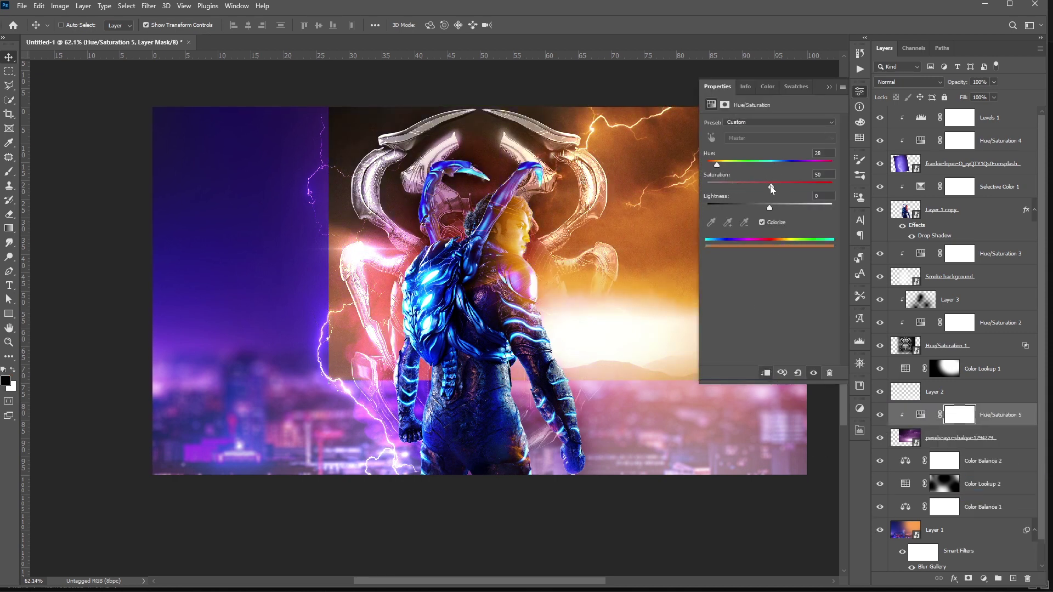
pyautogui.moveTo(722, 167); pyautogui.dragTo(715, 166)
pyautogui.click(828, 86)
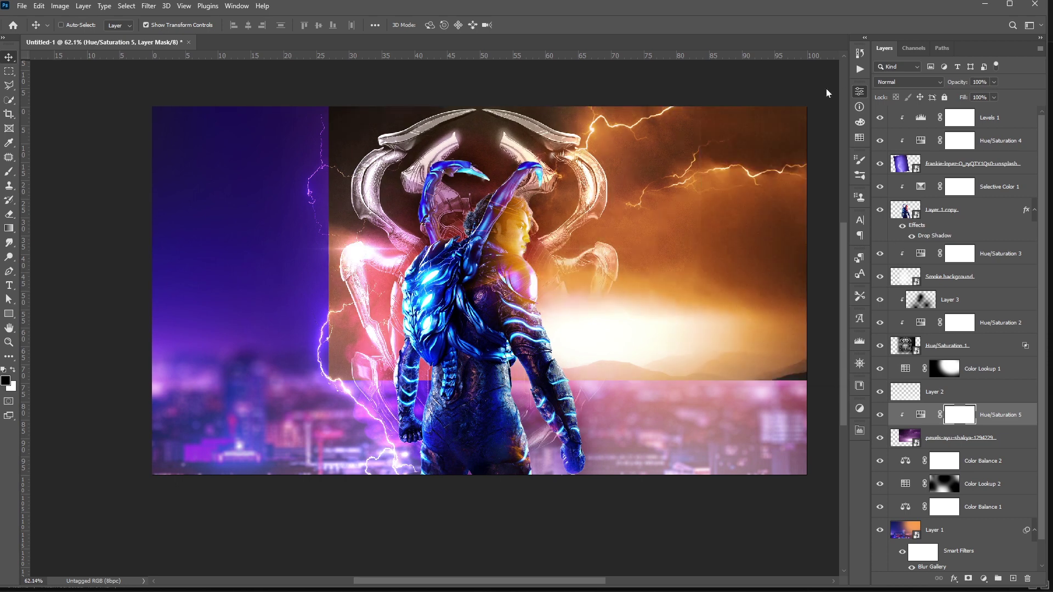
# Mask the storm-sky image, brush away its hard edges around the figure, and target the emblem layer for masking.
pyautogui.click(960, 441)
pyautogui.click(967, 579)
pyautogui.press('b')
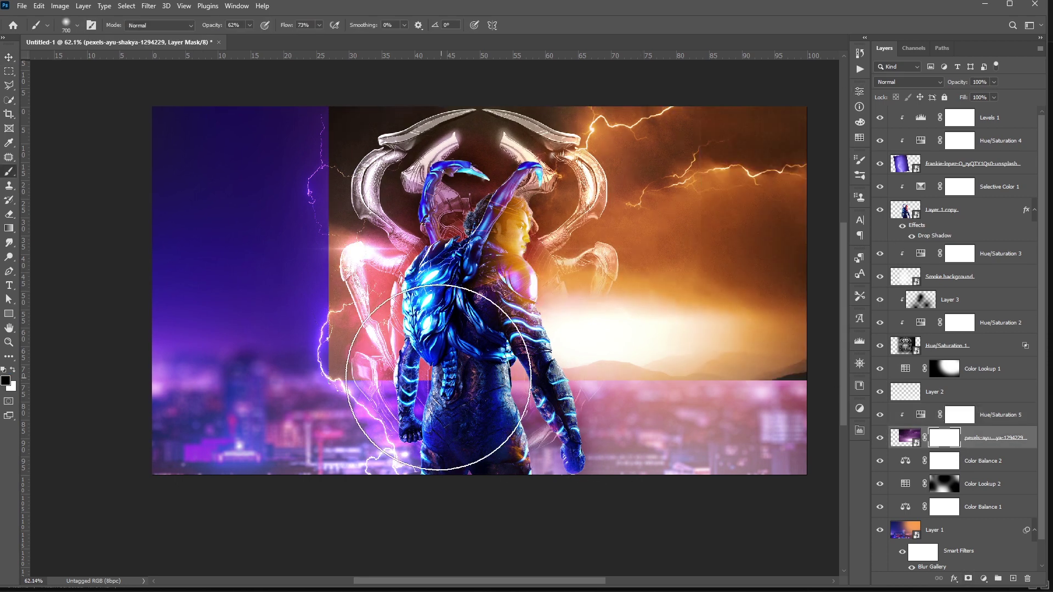
pyautogui.moveTo(352, 405)
pyautogui.mouseDown()
pyautogui.moveTo(826, 443)
pyautogui.moveTo(456, 430)
pyautogui.mouseUp()
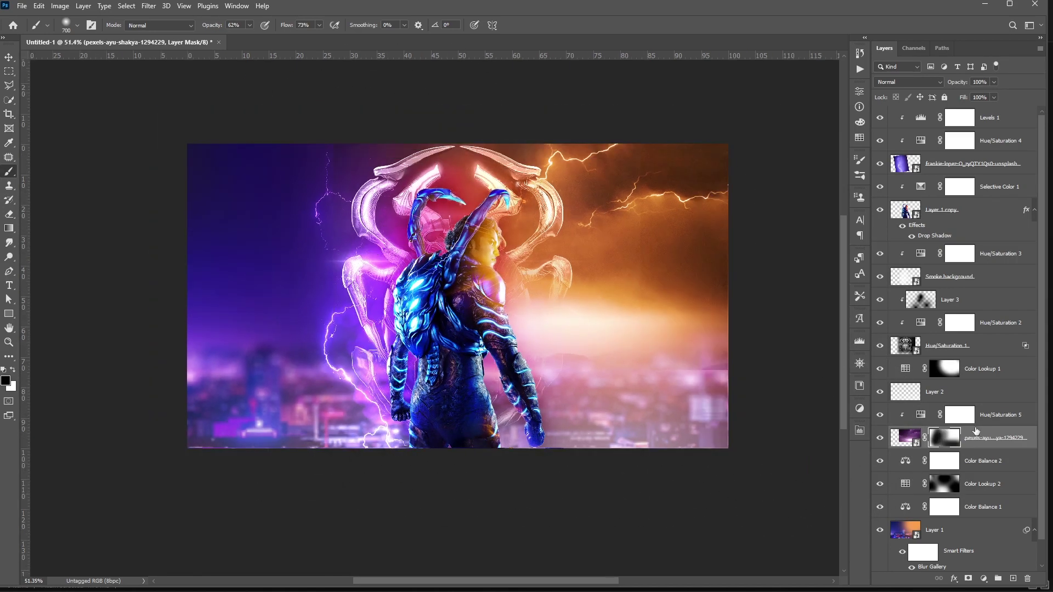
pyautogui.click(959, 346)
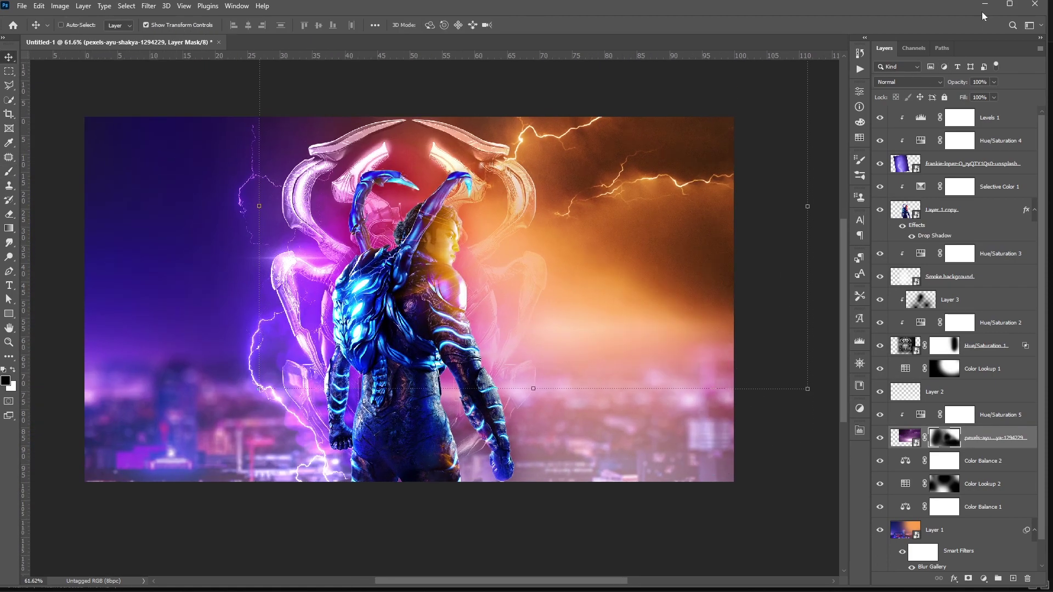
# Place the pexels-pixabay-33150 lightning image from the image folder and move its layer to the top of the layer stack.
pyautogui.click(984, 5)
pyautogui.moveTo(963, 181); pyautogui.dragTo(443, 325)
pyautogui.hotkey('alt', 'Tab')
pyautogui.press('Return')
pyautogui.moveTo(964, 435); pyautogui.dragTo(952, 110)
pyautogui.moveTo(474, 302); pyautogui.dragTo(329, 357)
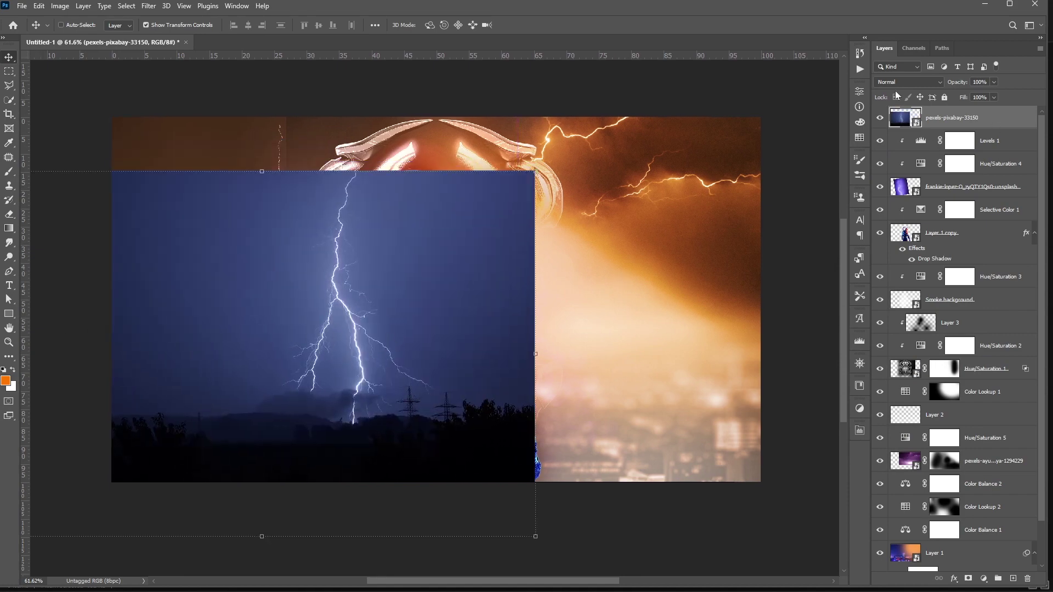
# Blend the new lightning image with Screen and clip a Levels adjustment to it with midtones 0.35 and white input 225.
pyautogui.click(905, 82)
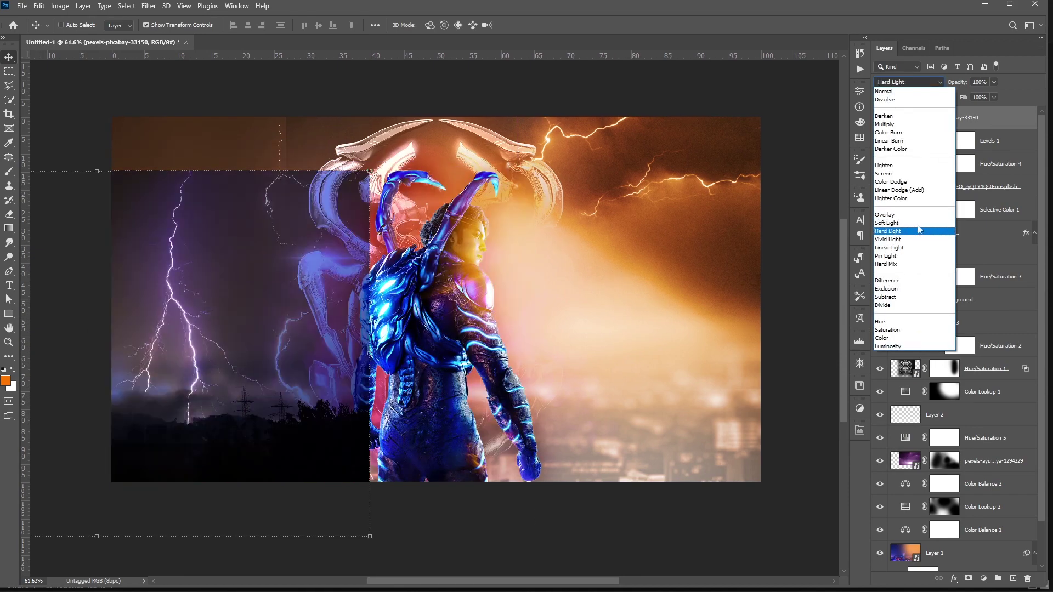
pyautogui.click(884, 173)
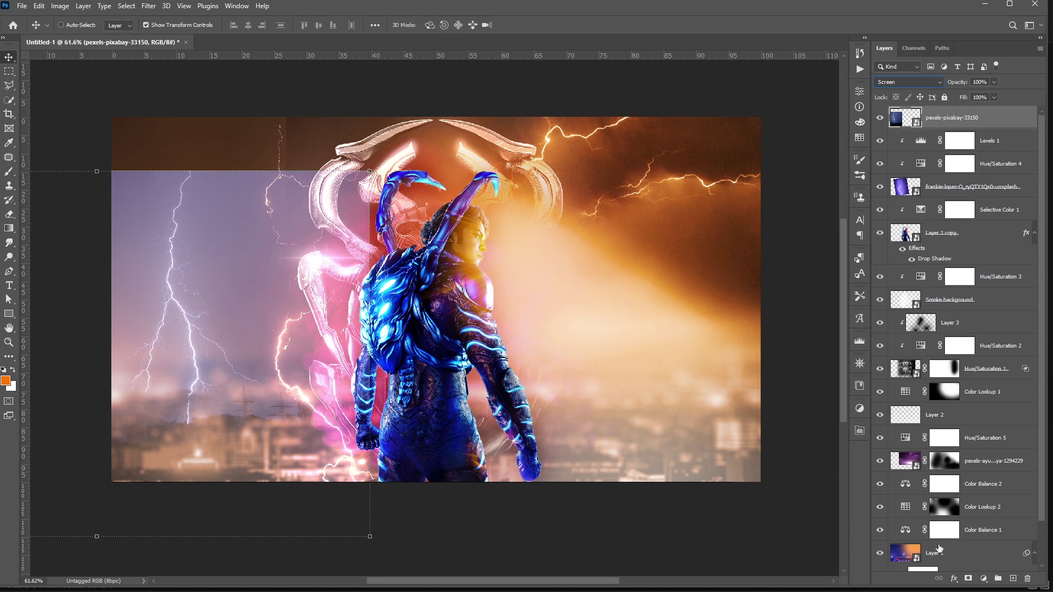
pyautogui.click(982, 578)
pyautogui.click(982, 428)
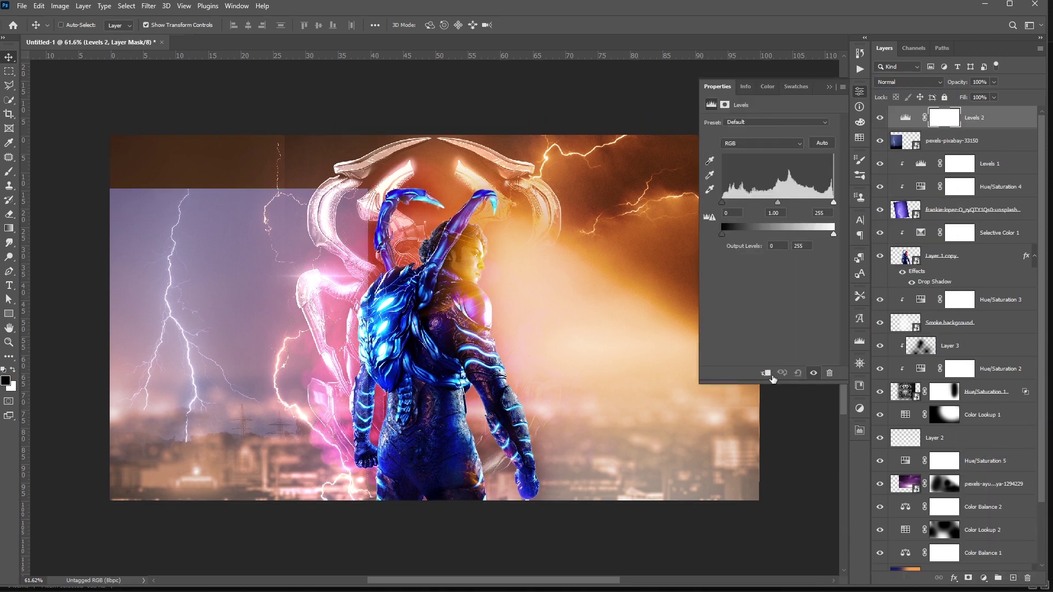
pyautogui.moveTo(778, 202); pyautogui.dragTo(809, 202)
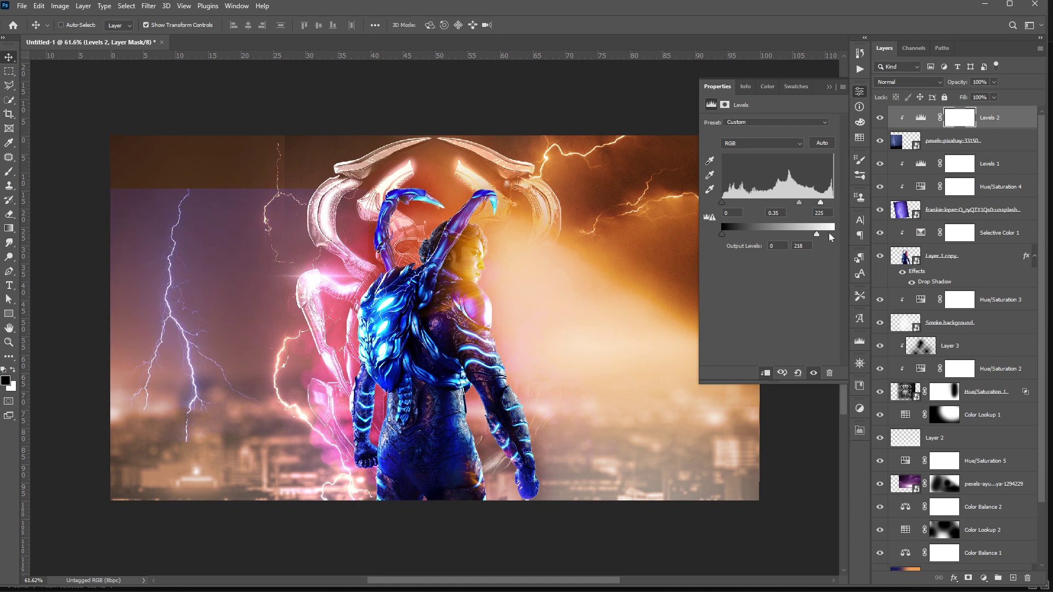
pyautogui.moveTo(722, 233)
pyautogui.mouseDown()
pyautogui.moveTo(743, 236)
pyautogui.moveTo(720, 235)
pyautogui.mouseUp()
# Rotate the lightning image to about 176° and position it so the bolt runs down the figure's back and waist.
pyautogui.click(961, 147)
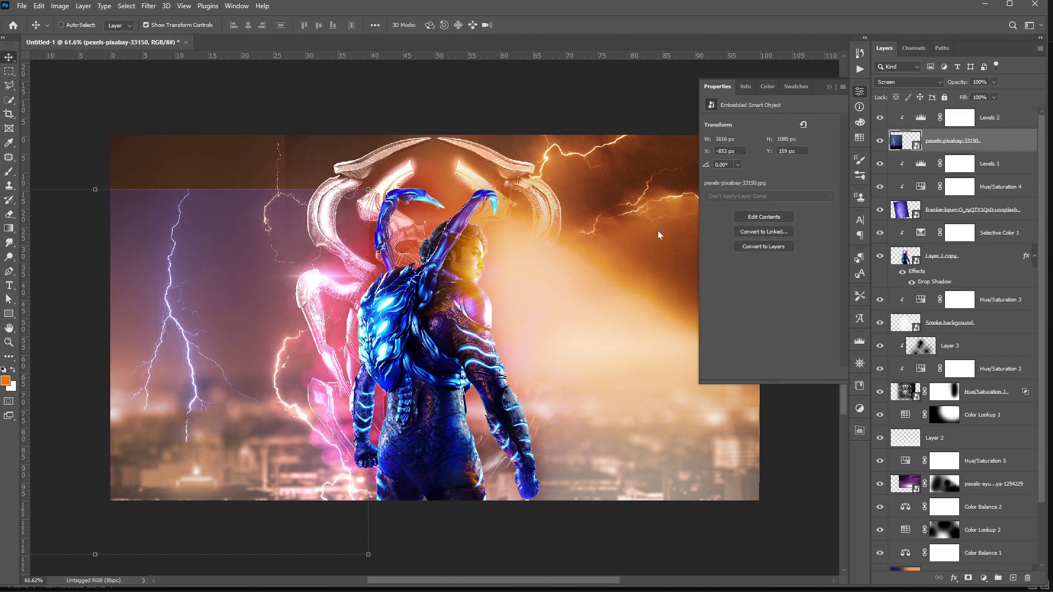
pyautogui.moveTo(151, 336); pyautogui.dragTo(424, 407)
pyautogui.moveTo(631, 296); pyautogui.dragTo(510, 185)
pyautogui.moveTo(404, 376); pyautogui.dragTo(413, 378)
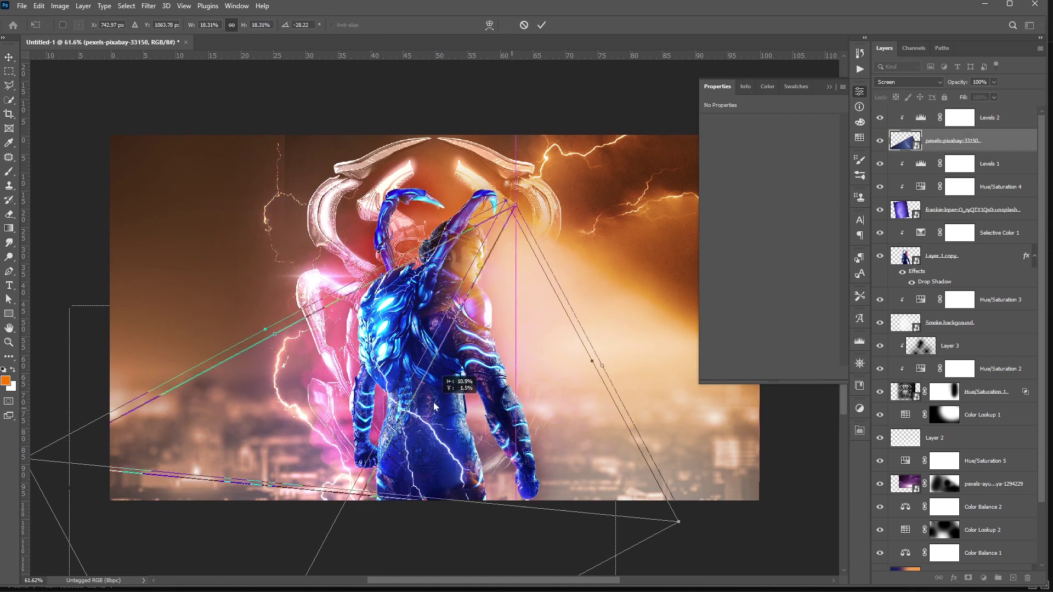
pyautogui.moveTo(658, 436); pyautogui.dragTo(335, 496)
pyautogui.moveTo(377, 495); pyautogui.dragTo(468, 345)
pyautogui.moveTo(597, 466); pyautogui.dragTo(464, 534)
pyautogui.moveTo(388, 349); pyautogui.dragTo(370, 317)
pyautogui.moveTo(592, 477); pyautogui.dragTo(502, 529)
pyautogui.moveTo(423, 361); pyautogui.dragTo(455, 310)
pyautogui.moveTo(477, 353); pyautogui.dragTo(493, 419)
pyautogui.moveTo(526, 527); pyautogui.dragTo(599, 498)
pyautogui.moveTo(473, 361); pyautogui.dragTo(461, 407)
pyautogui.press('Return')
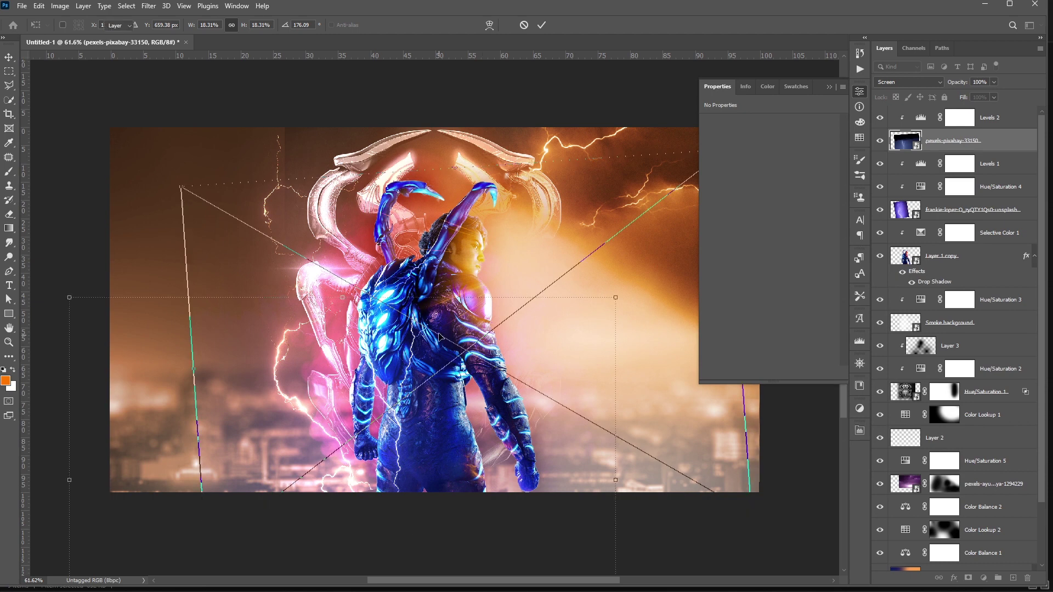
# Clip a Hue/Saturation adjustment to the figure's lightning with hue +51, saturation -5 and lightness +3.
pyautogui.click(983, 579)
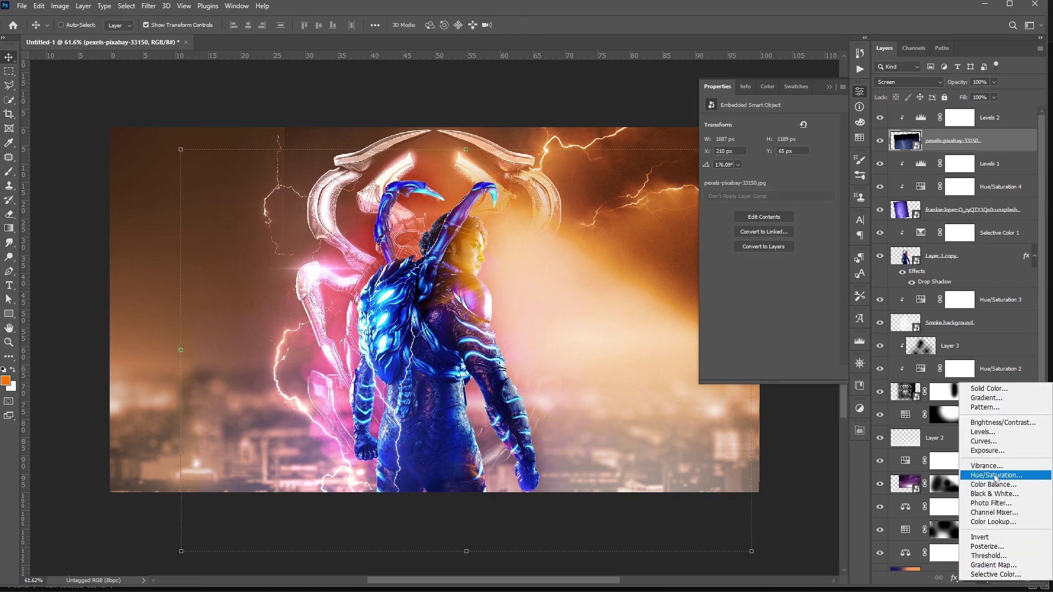
pyautogui.click(995, 476)
pyautogui.moveTo(765, 185); pyautogui.dragTo(771, 208)
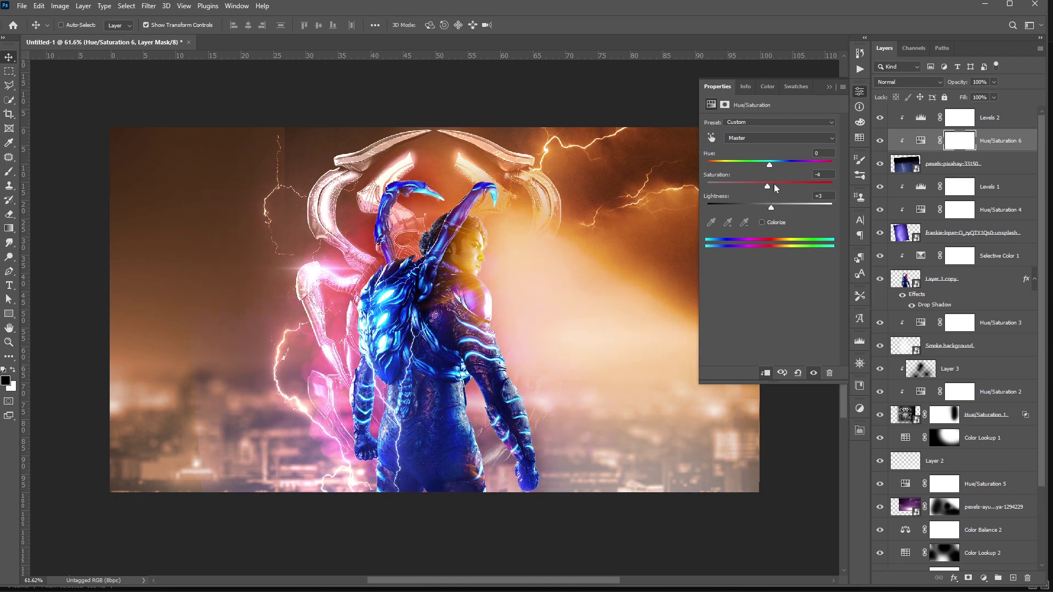
pyautogui.moveTo(769, 163); pyautogui.dragTo(766, 185)
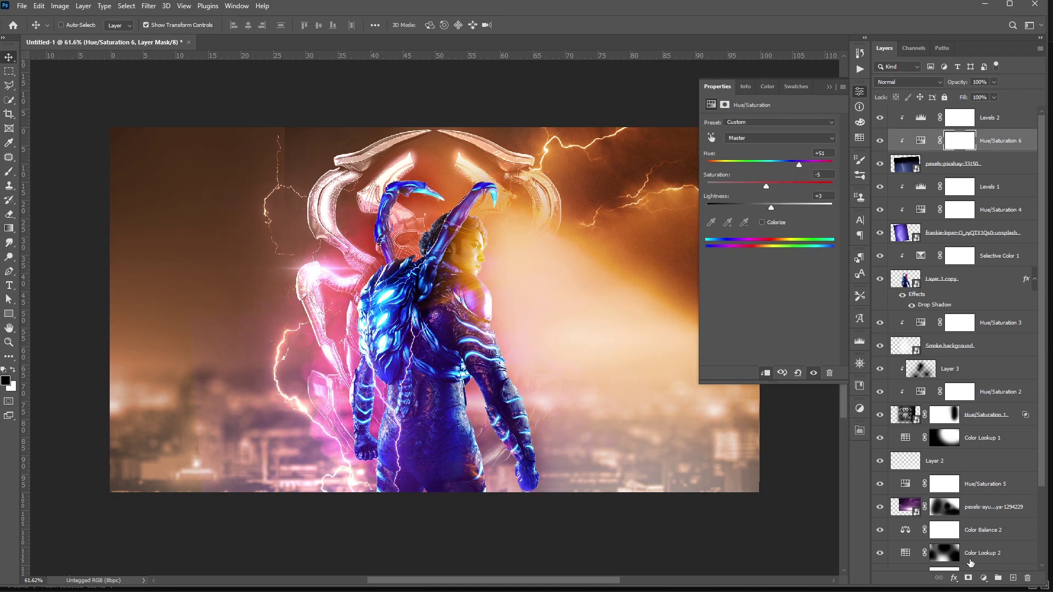
# Clip another Levels adjustment to the figure's lightning, raising midtones to 1.18 and lowering the white input.
pyautogui.click(983, 577)
pyautogui.click(989, 442)
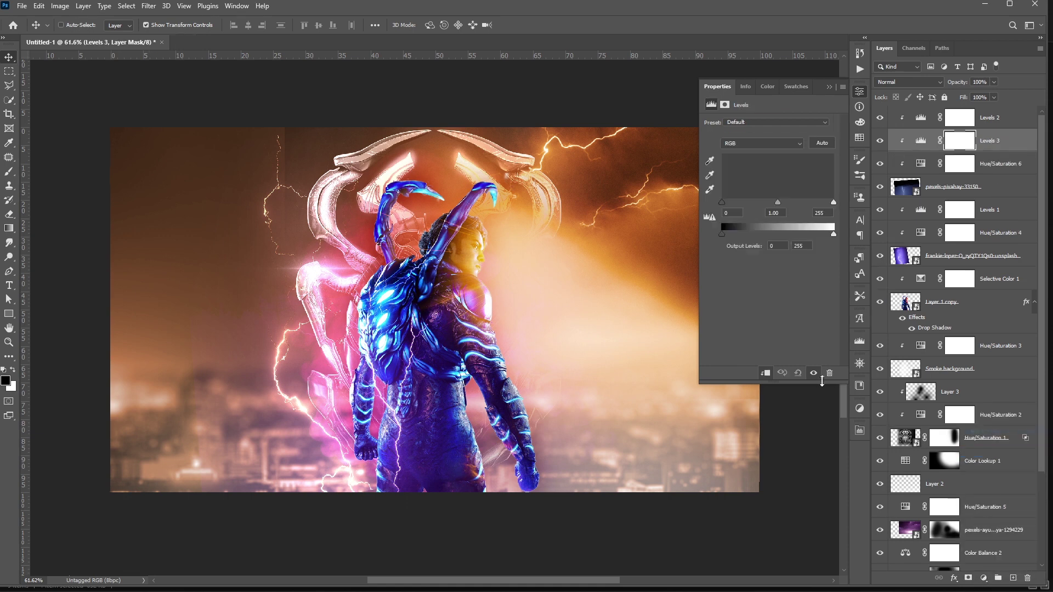
pyautogui.moveTo(780, 201); pyautogui.dragTo(771, 198)
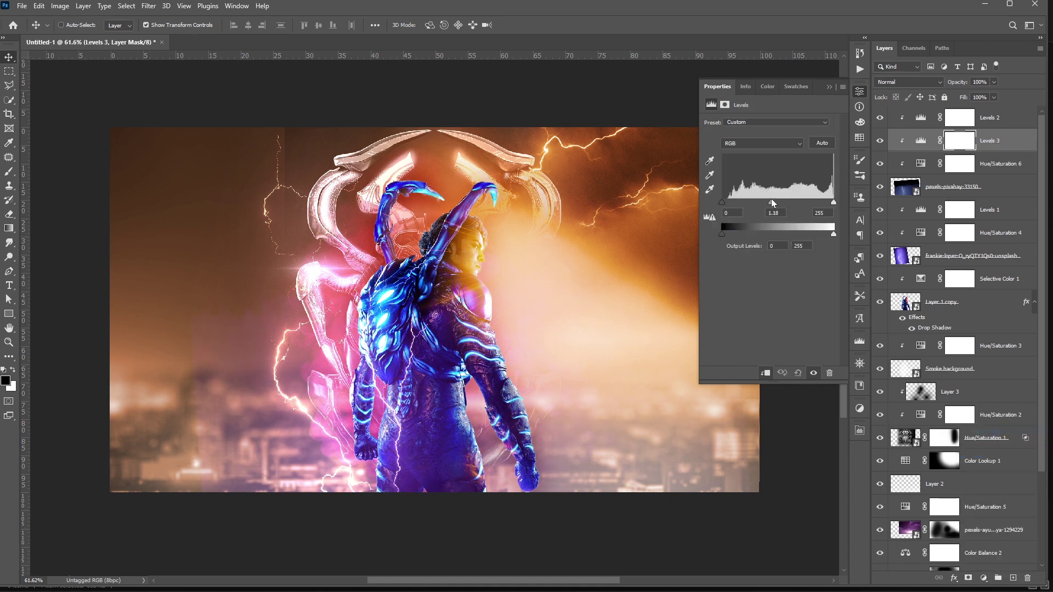
pyautogui.moveTo(832, 235); pyautogui.dragTo(831, 235)
pyautogui.moveTo(722, 234)
pyautogui.mouseDown()
pyautogui.moveTo(738, 234)
pyautogui.moveTo(721, 234)
pyautogui.mouseUp()
pyautogui.moveTo(833, 203); pyautogui.dragTo(821, 201)
pyautogui.click(827, 87)
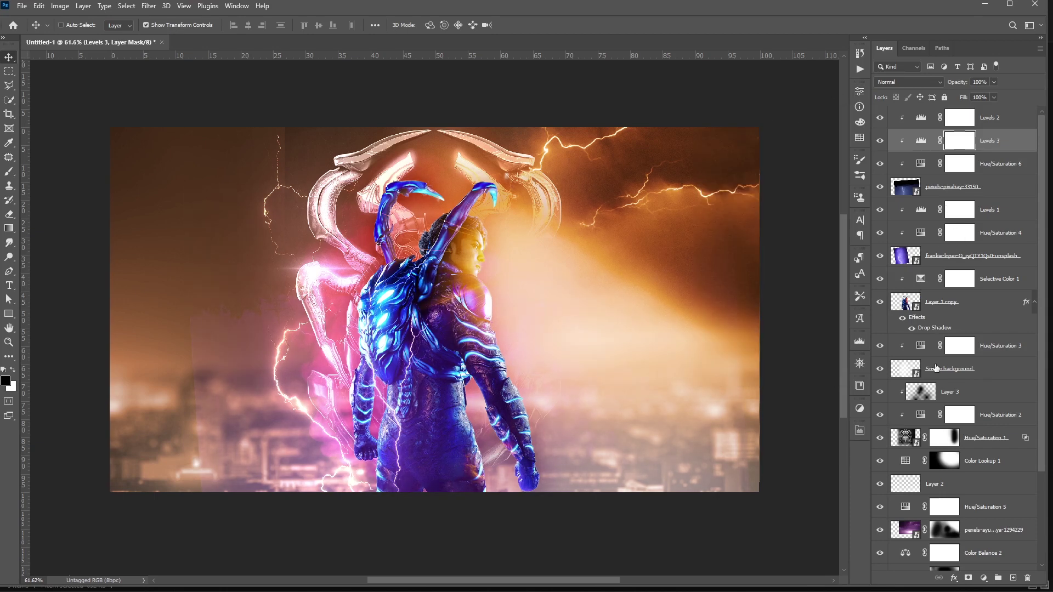
# Paint black on the emblem's layer mask to fade the emblem beside the figure's face.
pyautogui.click(903, 437)
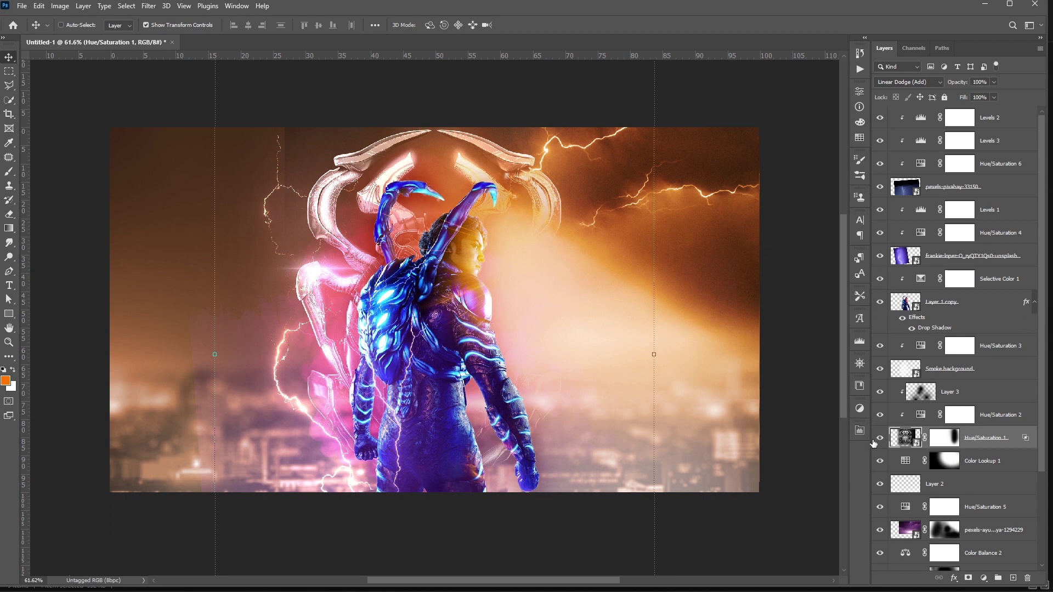
pyautogui.click(879, 437)
pyautogui.click(879, 437)
pyautogui.click(944, 437)
pyautogui.press('b')
pyautogui.press('d')
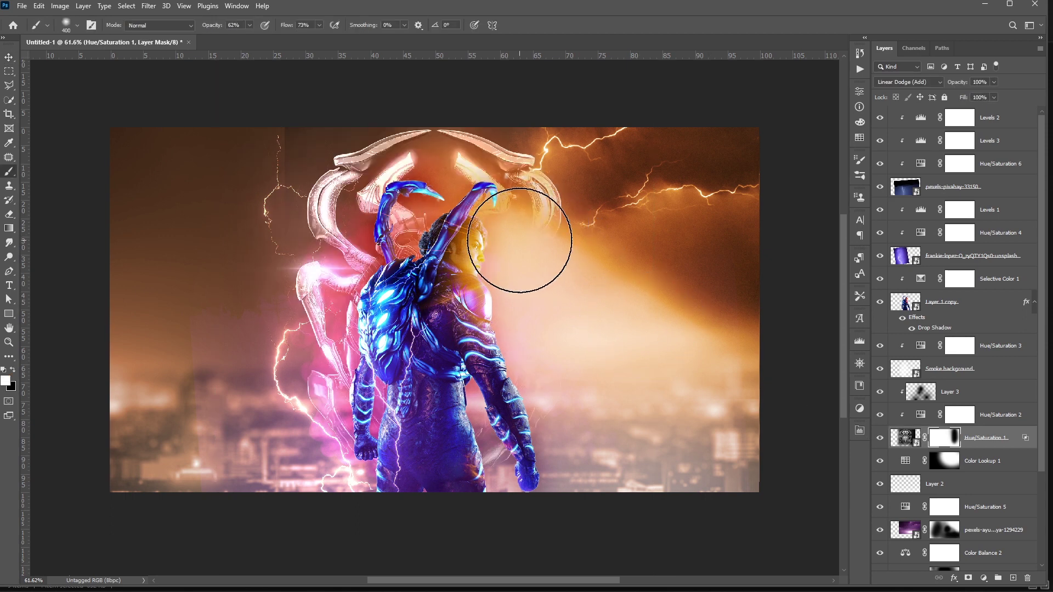
pyautogui.press('x')
pyautogui.moveTo(493, 234)
pyautogui.mouseDown()
pyautogui.moveTo(488, 287)
pyautogui.moveTo(521, 188)
pyautogui.moveTo(549, 201)
pyautogui.moveTo(471, 285)
pyautogui.mouseUp()
pyautogui.press('x')
# Repaint the storm-sky mask to the right of the figure, revealing the sky behind the emblem and softening the bright horizon with a size 900 brush.
pyautogui.click(946, 532)
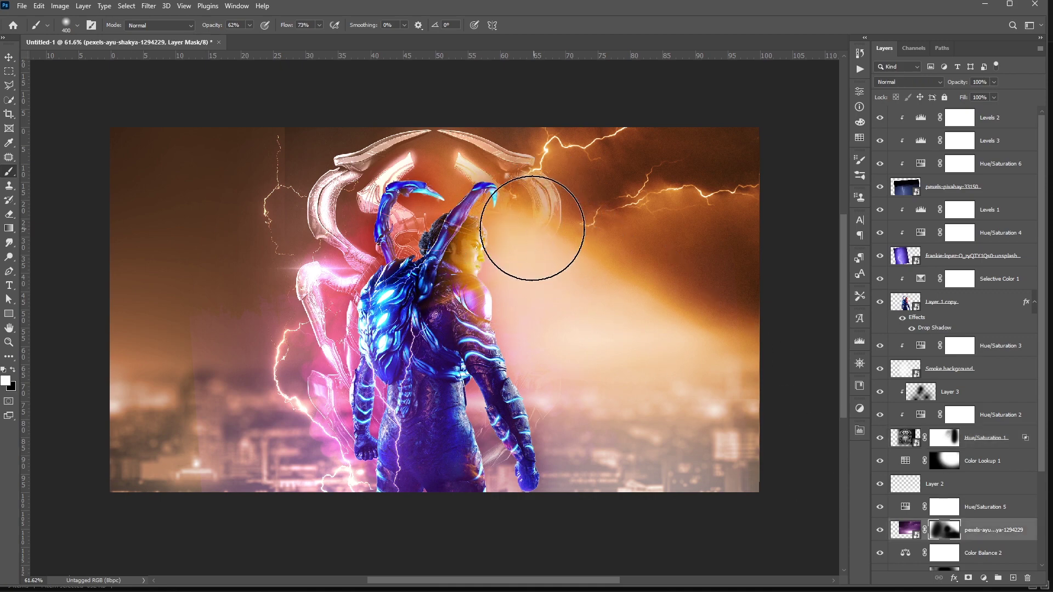
pyautogui.moveTo(536, 235)
pyautogui.mouseDown()
pyautogui.moveTo(454, 298)
pyautogui.moveTo(516, 224)
pyautogui.moveTo(487, 303)
pyautogui.moveTo(545, 315)
pyautogui.mouseUp()
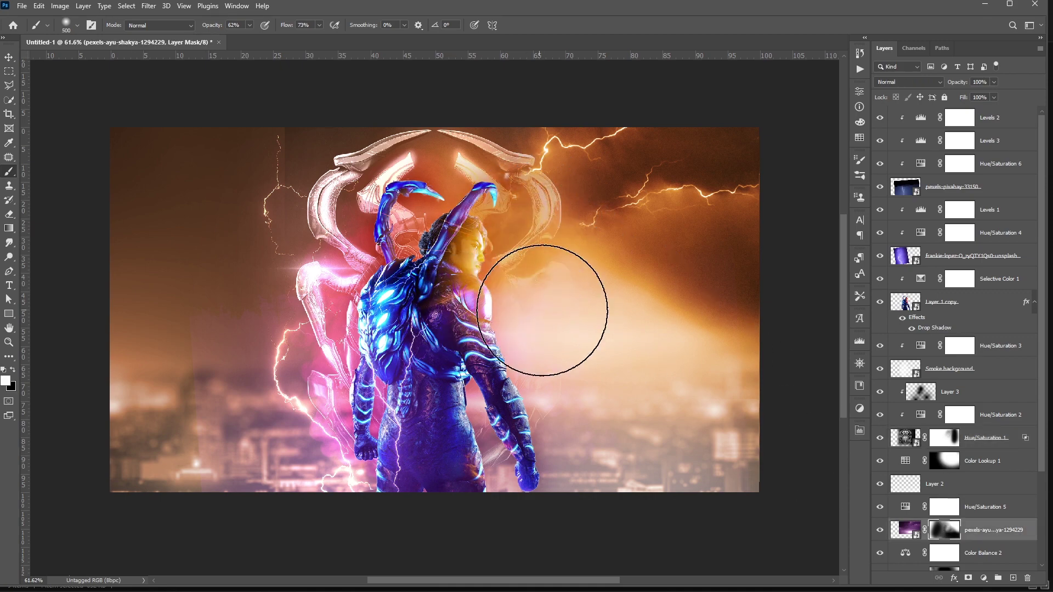
pyautogui.press(']')
pyautogui.press(']')
pyautogui.press(']')
pyautogui.press(']')
pyautogui.press(']')
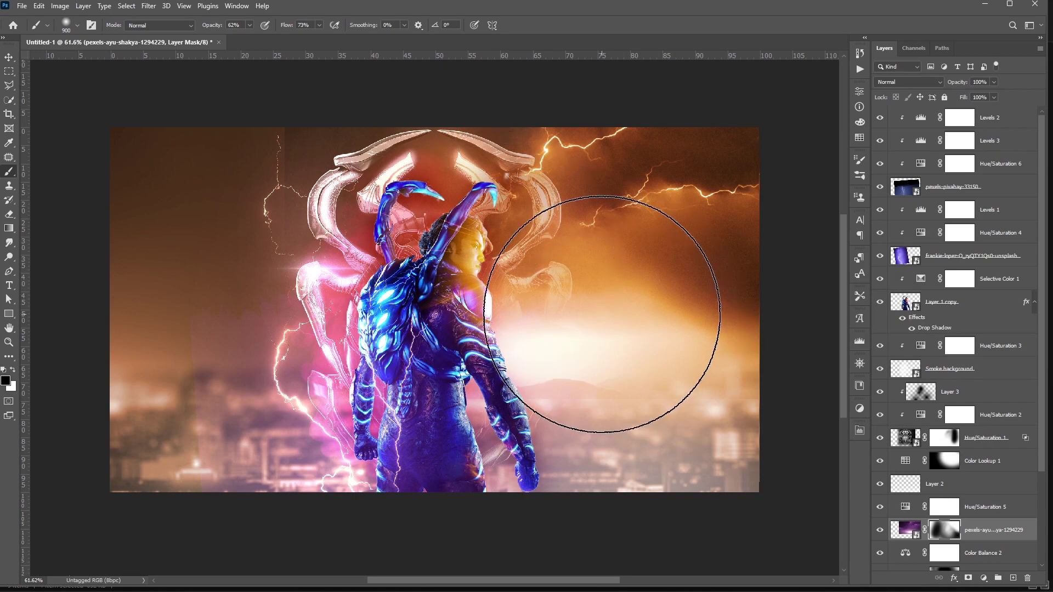
pyautogui.moveTo(610, 334); pyautogui.dragTo(576, 282)
pyautogui.press('x')
pyautogui.press('c')
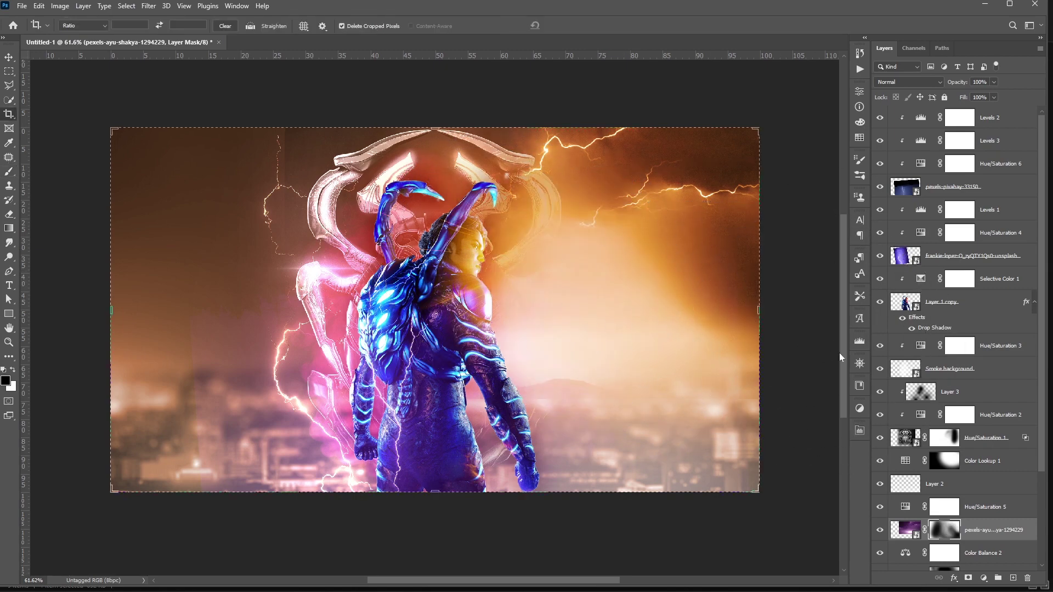
pyautogui.press('v')
pyautogui.click(932, 441)
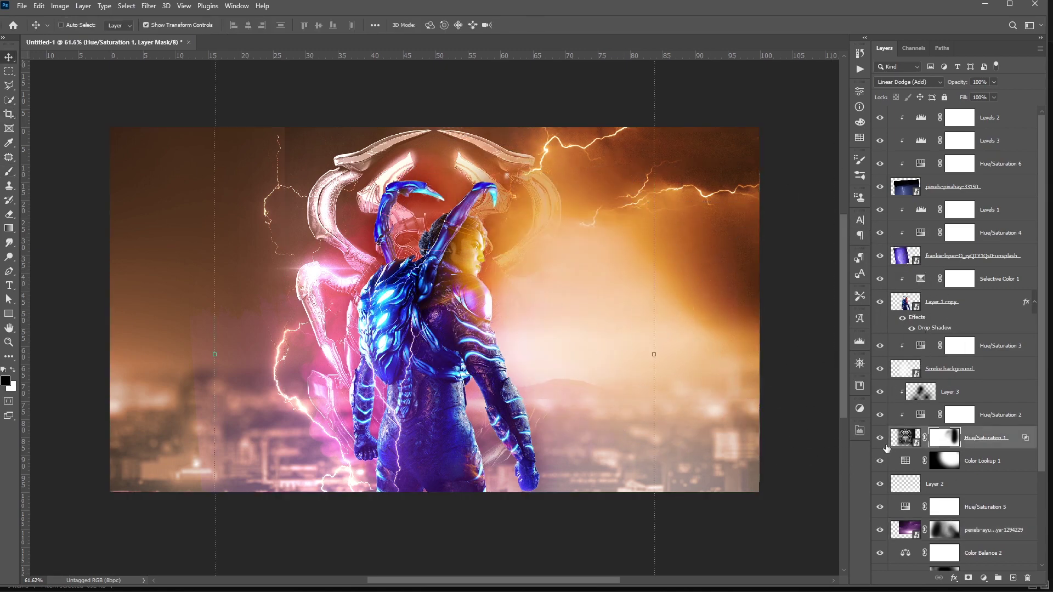
pyautogui.click(923, 532)
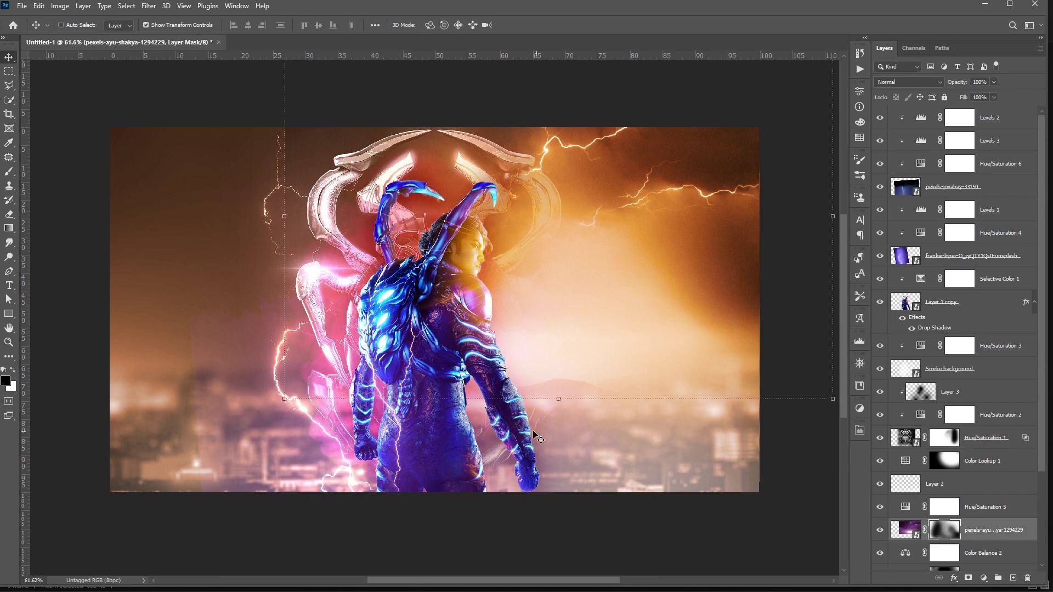
pyautogui.press('b')
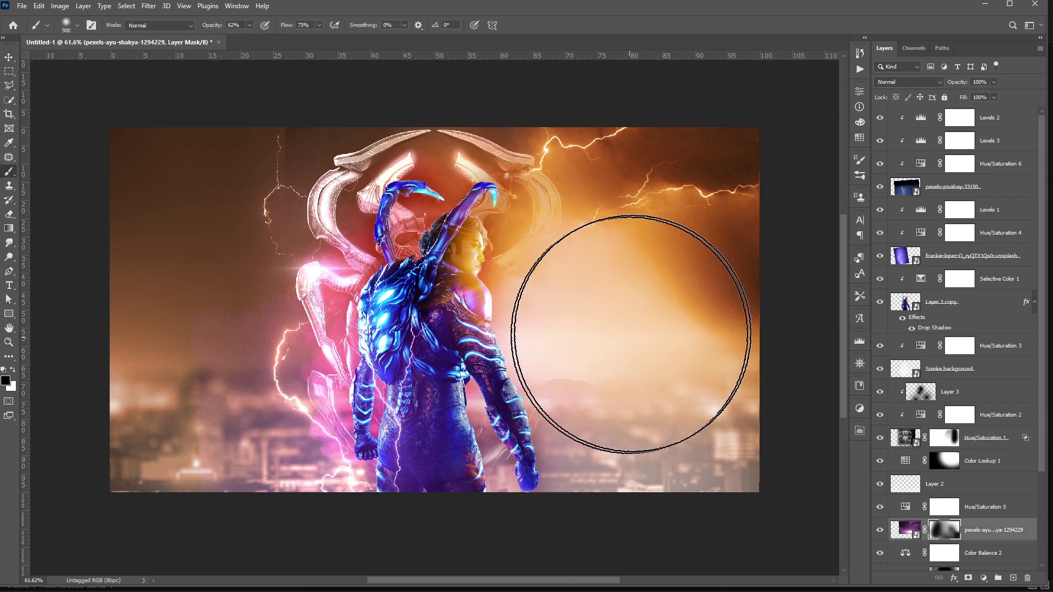
pyautogui.press('c')
pyautogui.press('v')
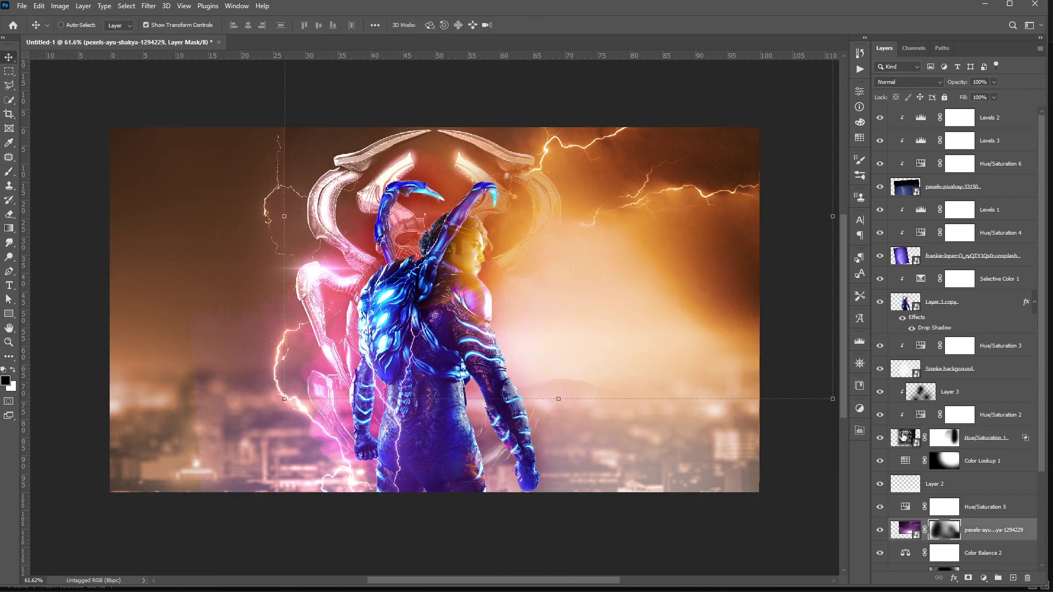
# Change the emblem layer's blend mode to Screen.
pyautogui.click(904, 437)
pyautogui.click(908, 81)
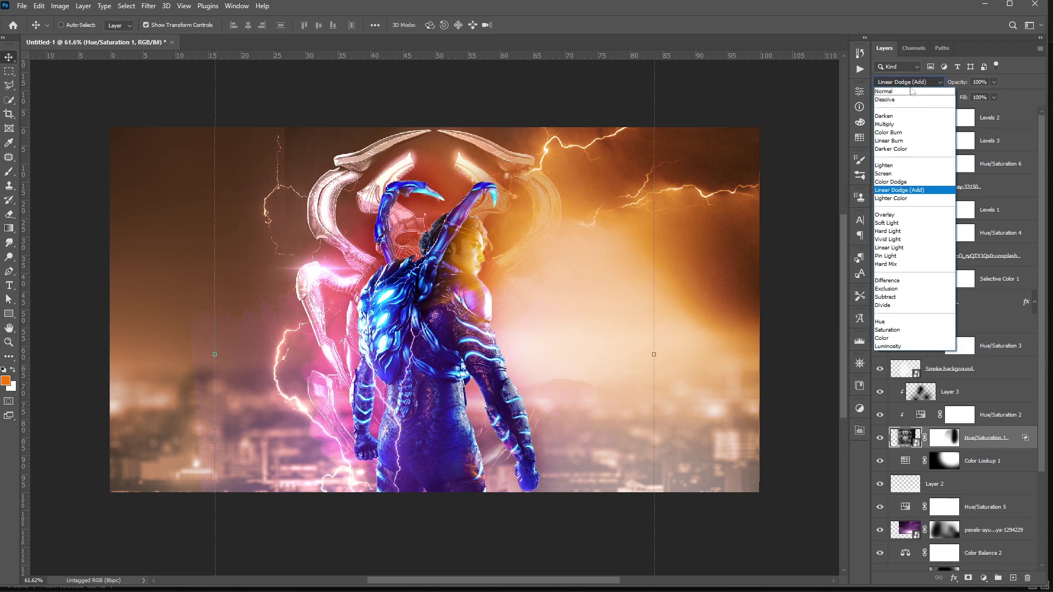
pyautogui.click(896, 158)
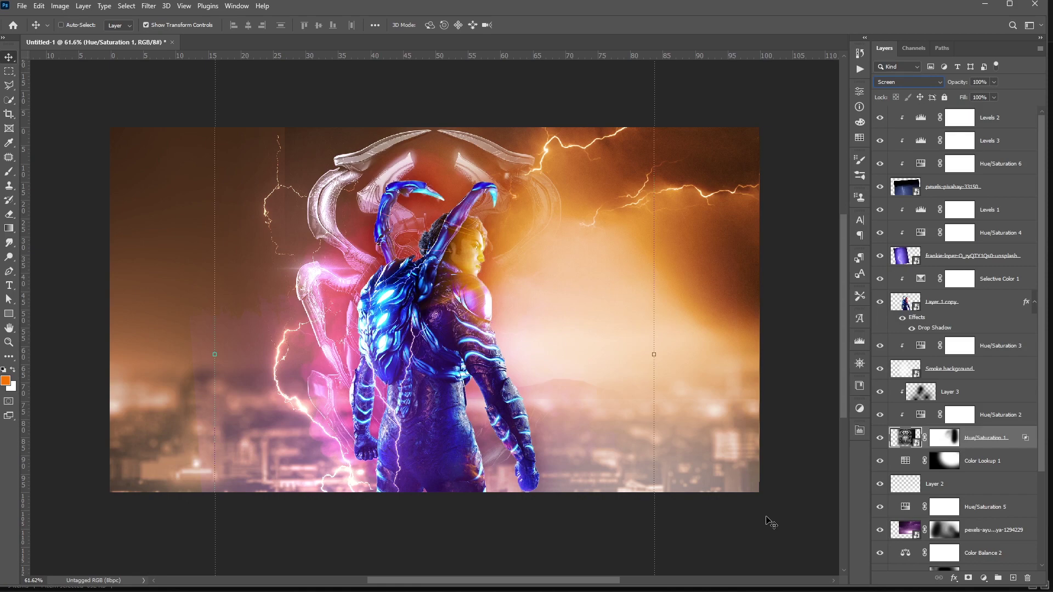
# Reduce the opacity of the lightning layer over the figure to 67%.
pyautogui.click(950, 192)
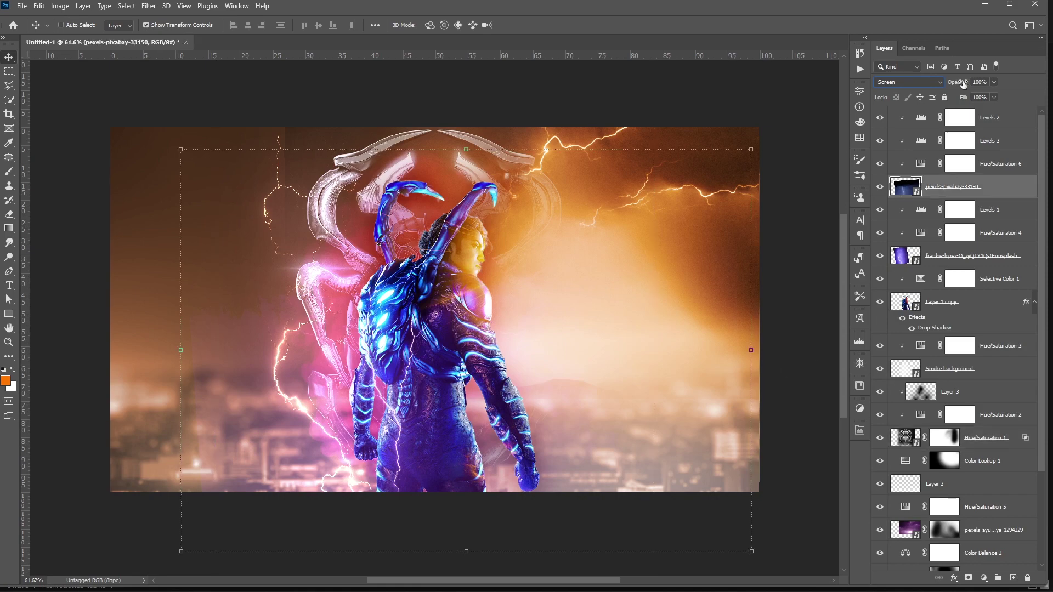
pyautogui.click(939, 83)
pyautogui.moveTo(963, 84); pyautogui.dragTo(944, 83)
pyautogui.click(960, 83)
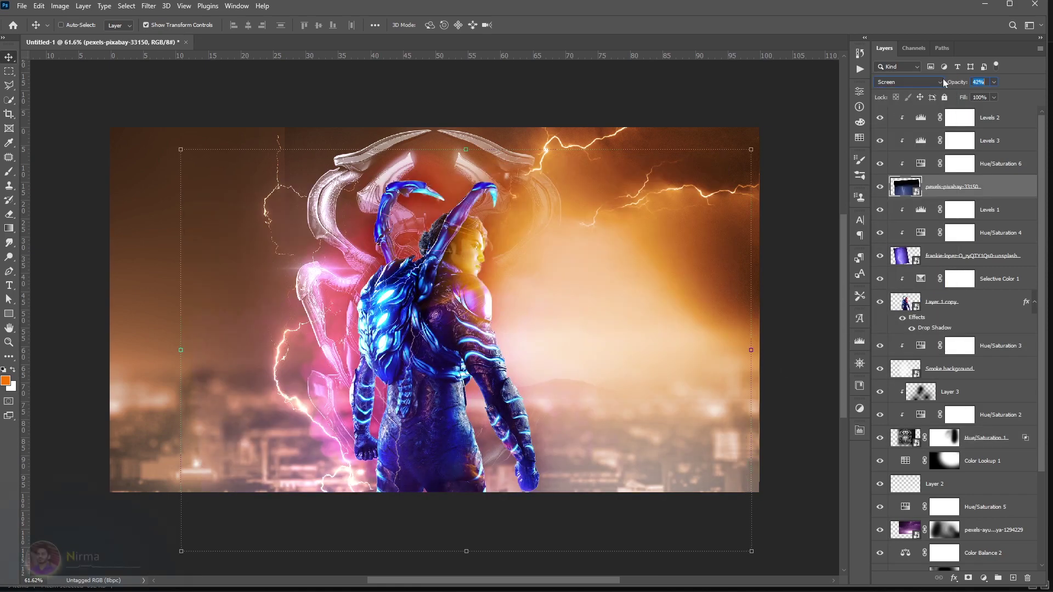
pyautogui.click(941, 82)
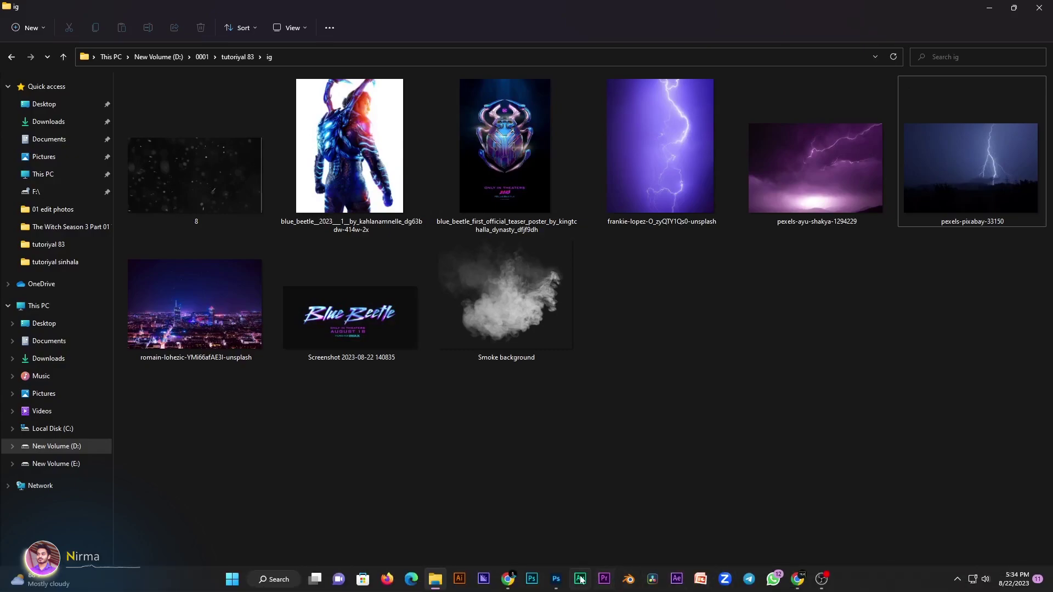
pyautogui.click(555, 579)
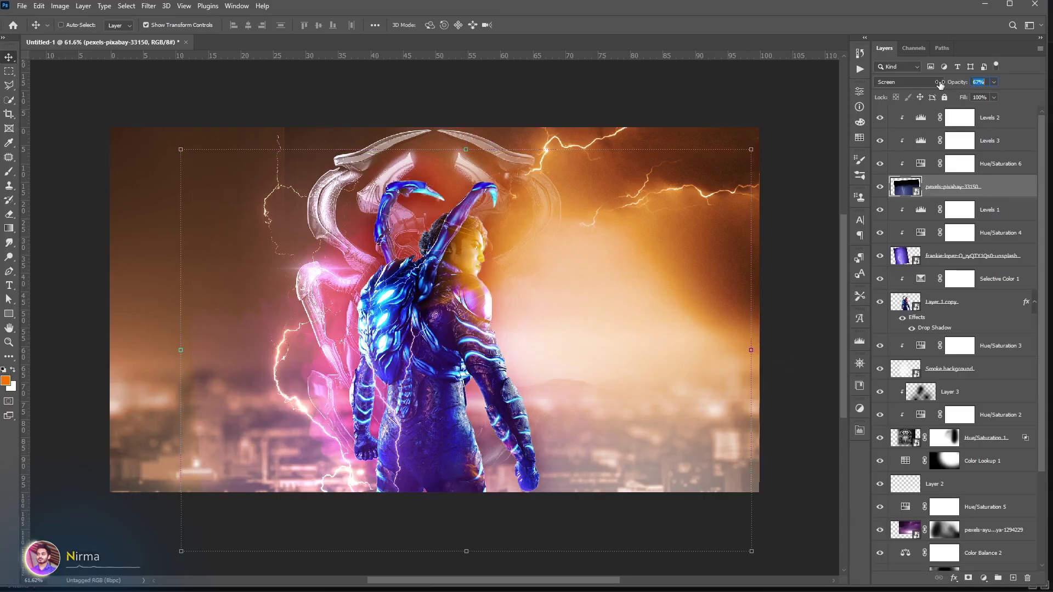
# Set the opacity of the pexels-pixabay-33150 lightning layer over the figure to 65%.
pyautogui.moveTo(940, 84); pyautogui.dragTo(941, 85)
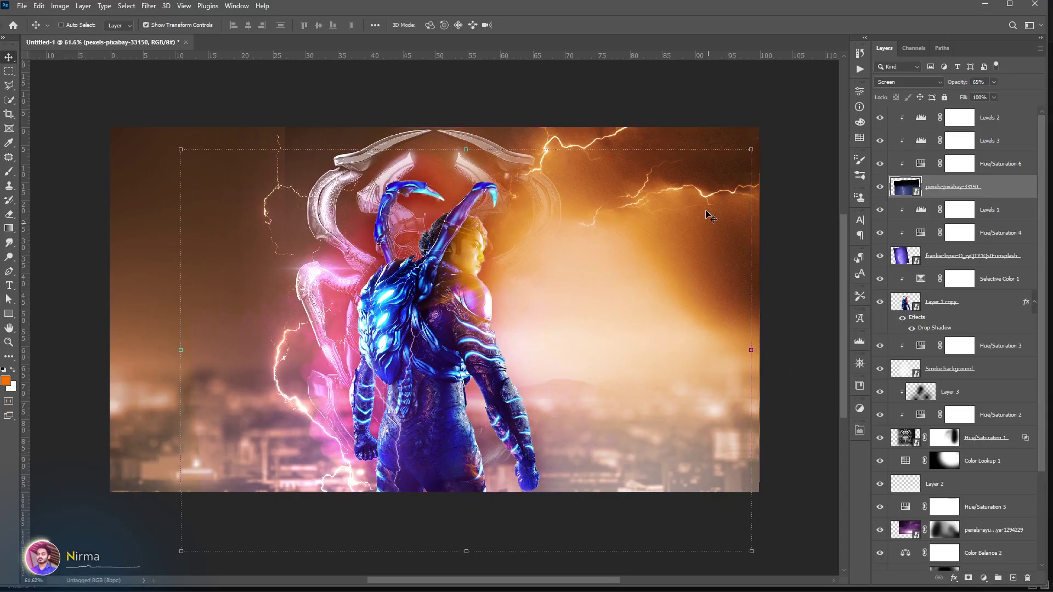
# Clip the Hue/Saturation 5 adjustment to the purple storm-sky layer beneath it, with the emblem temporarily hidden.
pyautogui.click(906, 447)
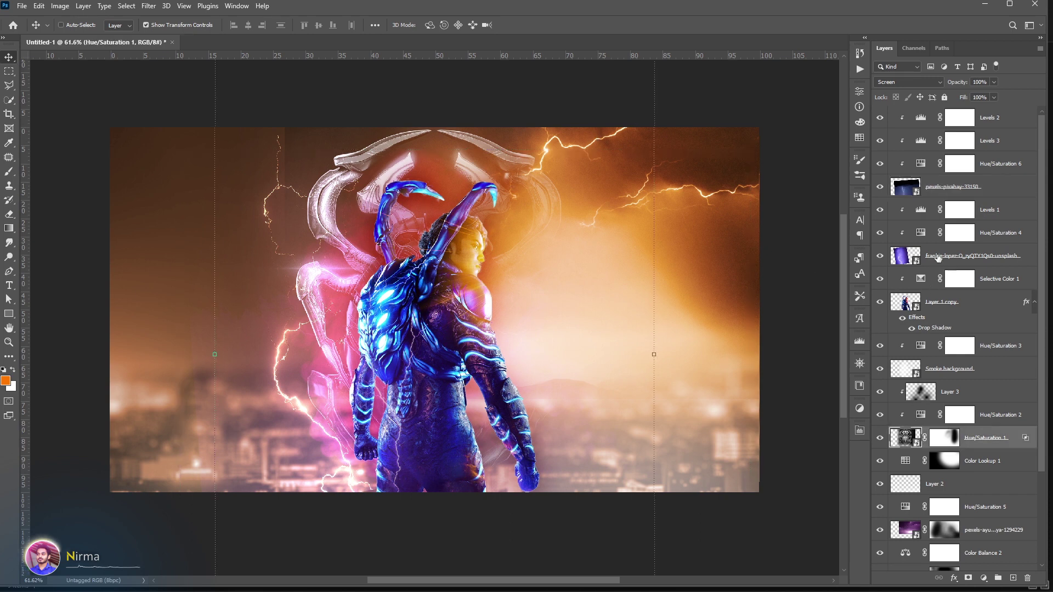
pyautogui.click(880, 438)
pyautogui.click(880, 439)
pyautogui.click(880, 438)
pyautogui.click(879, 530)
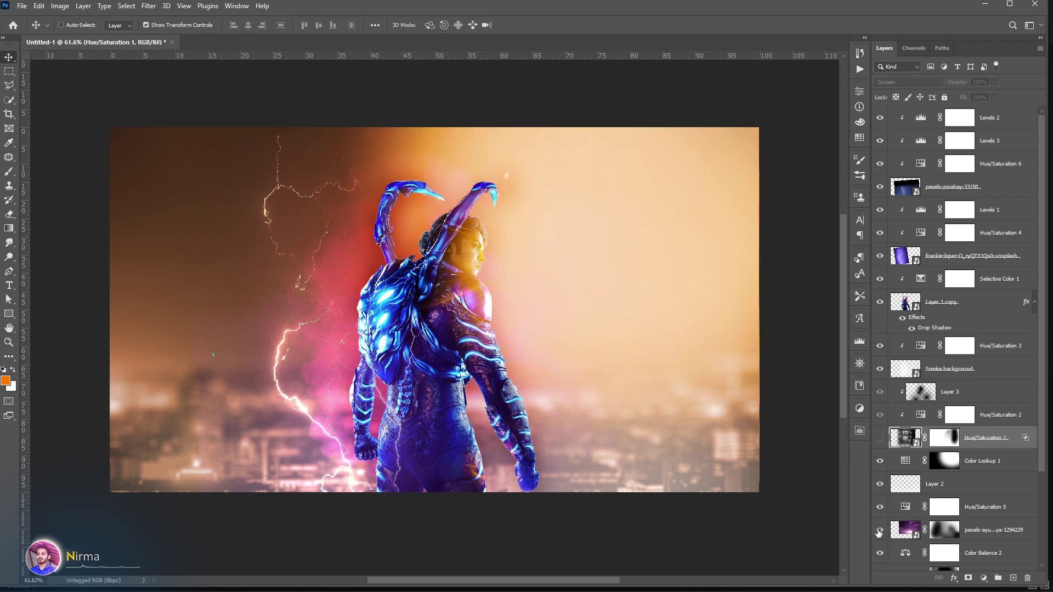
pyautogui.click(879, 531)
pyautogui.click(943, 530)
pyautogui.press('b')
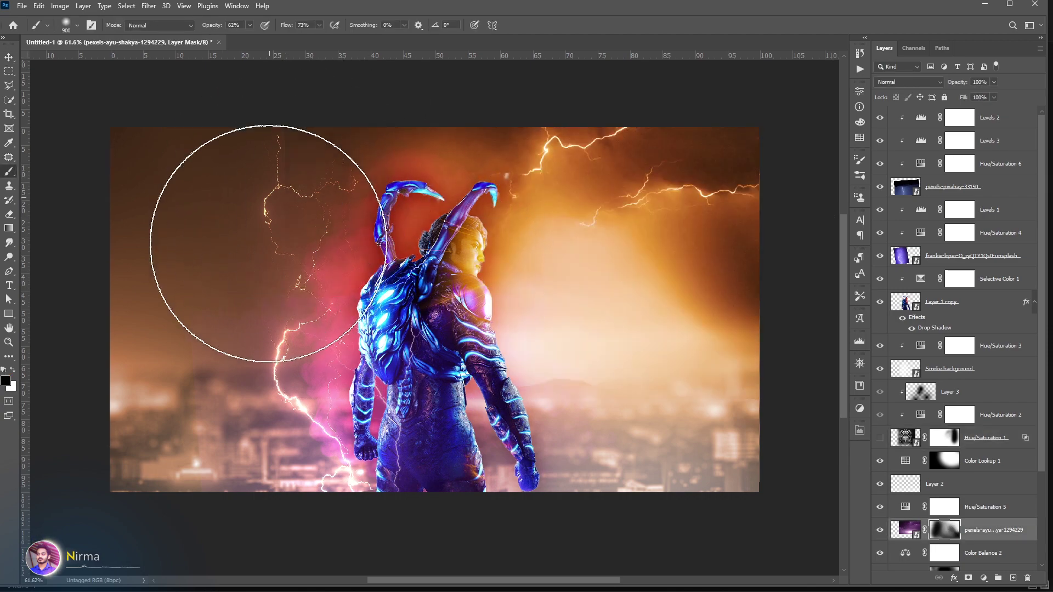
pyautogui.keyDown('alt'); pyautogui.click(910, 516); pyautogui.keyUp('alt')
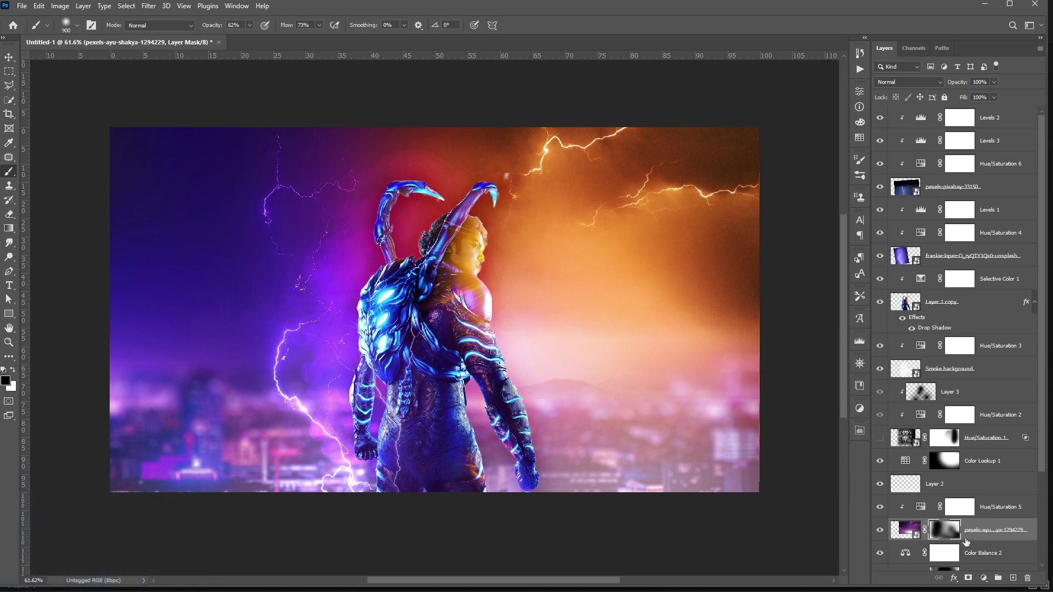
# Show the emblem and add a Hue/Saturation adjustment above Color Balance 2 with Saturation -34 and Lightness -31.
pyautogui.click(990, 554)
pyautogui.click(983, 578)
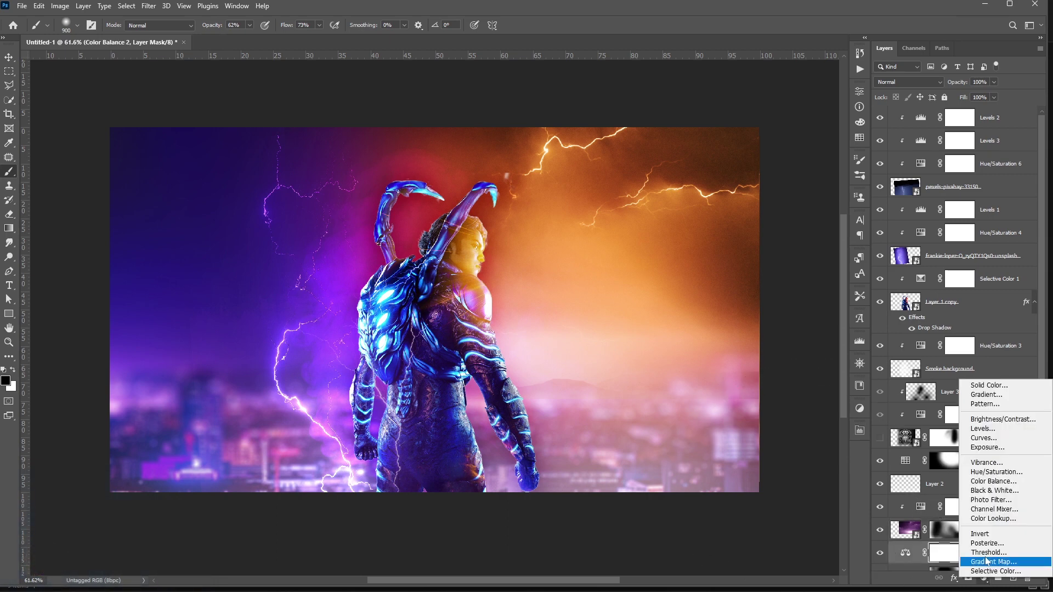
pyautogui.click(979, 473)
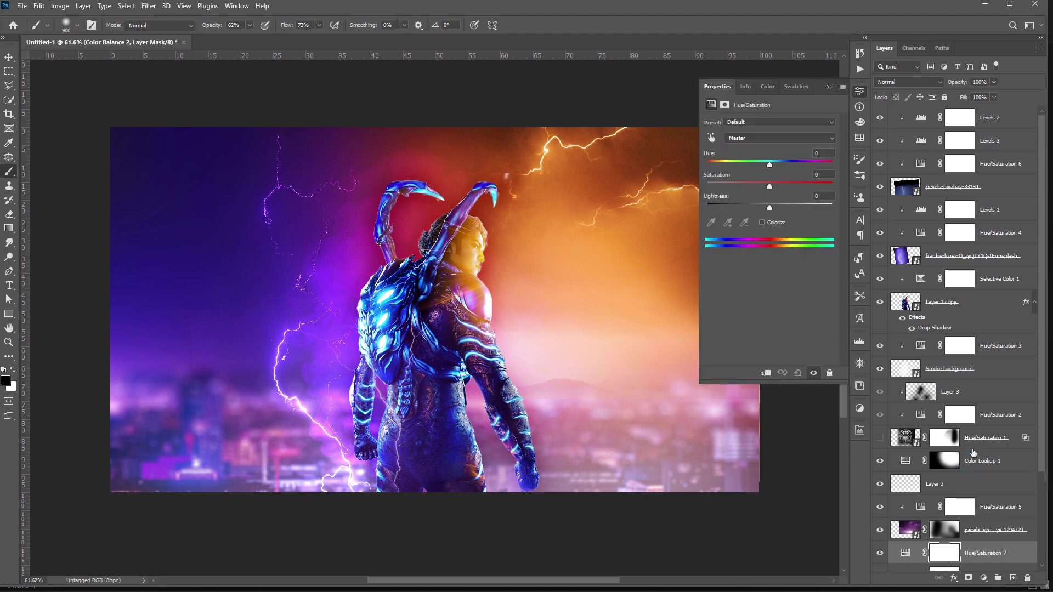
pyautogui.click(880, 438)
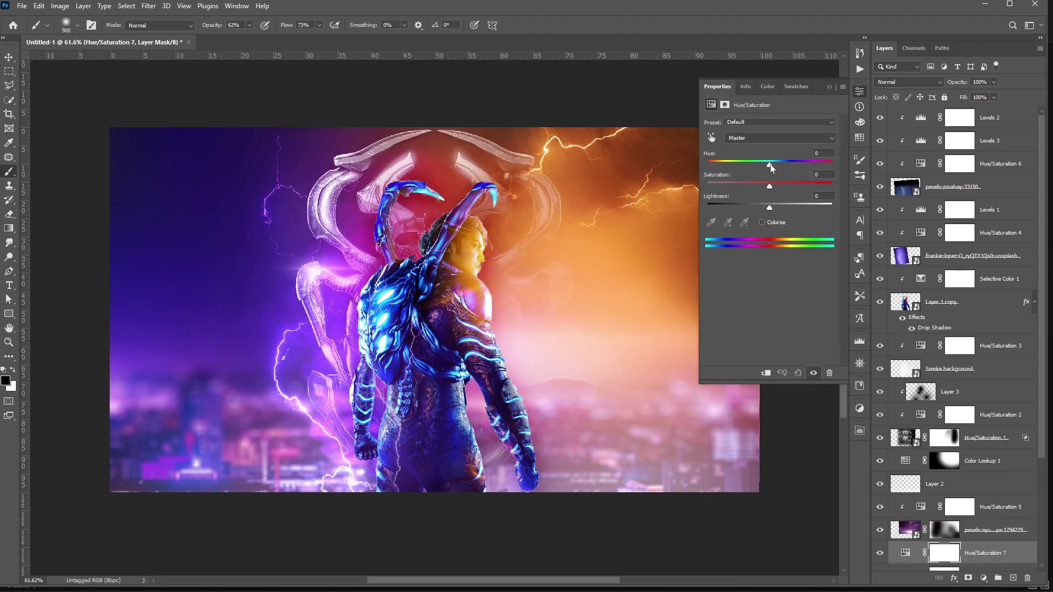
pyautogui.moveTo(771, 167); pyautogui.dragTo(751, 210)
pyautogui.hotkey('ctrl', 'z')
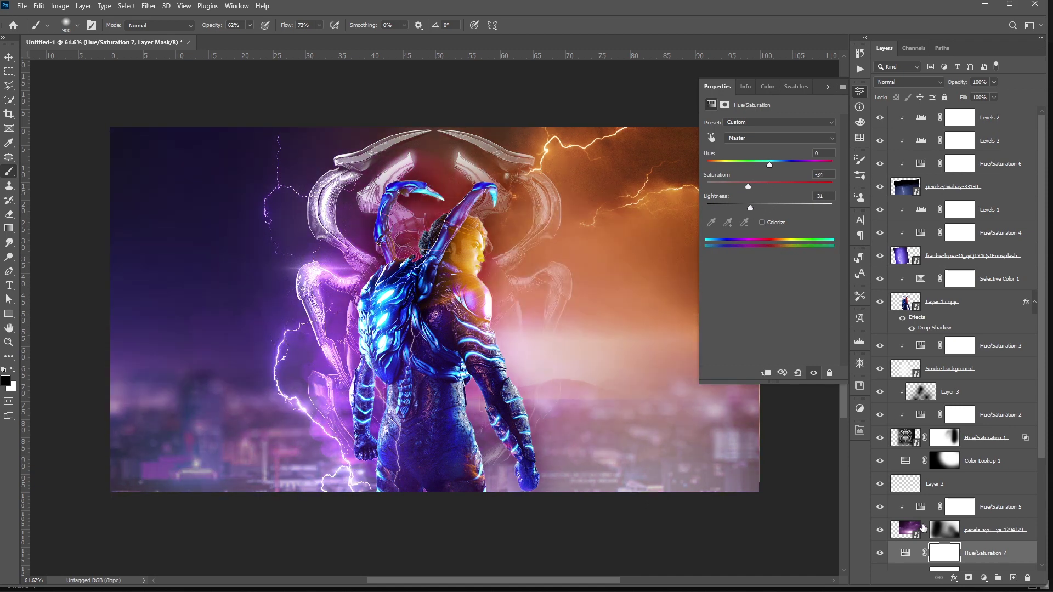
# Paint black on the Hue/Saturation 7 mask around the figure and emblem to bring back the background's brightness there.
pyautogui.scroll(-3, 923, 527)
pyautogui.click(879, 485)
pyautogui.press('x')
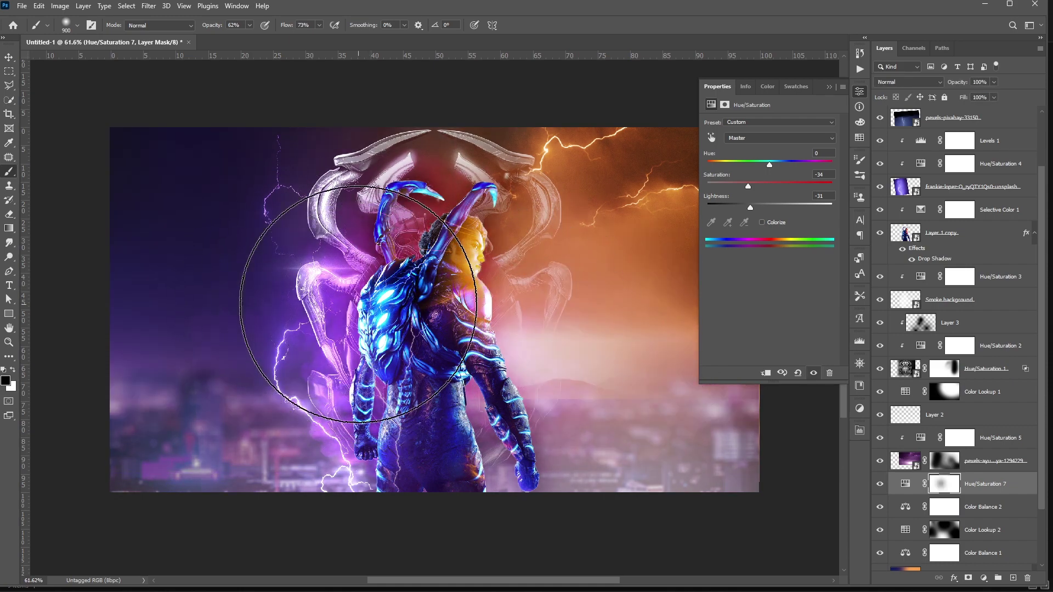
pyautogui.moveTo(358, 304)
pyautogui.mouseDown()
pyautogui.moveTo(336, 193)
pyautogui.moveTo(416, 404)
pyautogui.moveTo(435, 188)
pyautogui.moveTo(428, 217)
pyautogui.mouseUp()
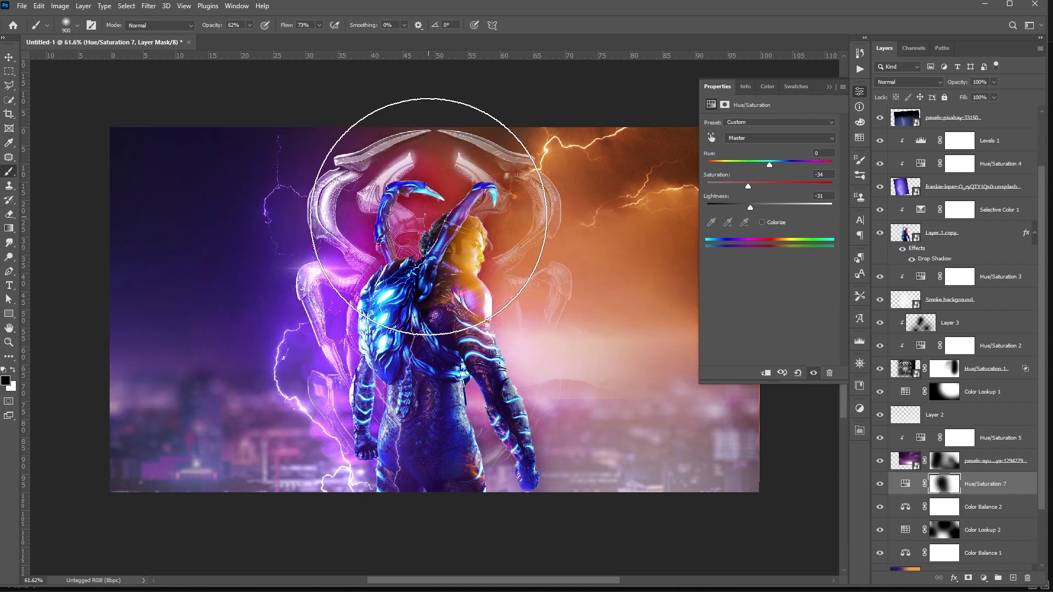
pyautogui.press('v')
# Delete the pexels-pixabay-33150 lightning layer together with the adjustments clipped to it.
pyautogui.click(930, 127)
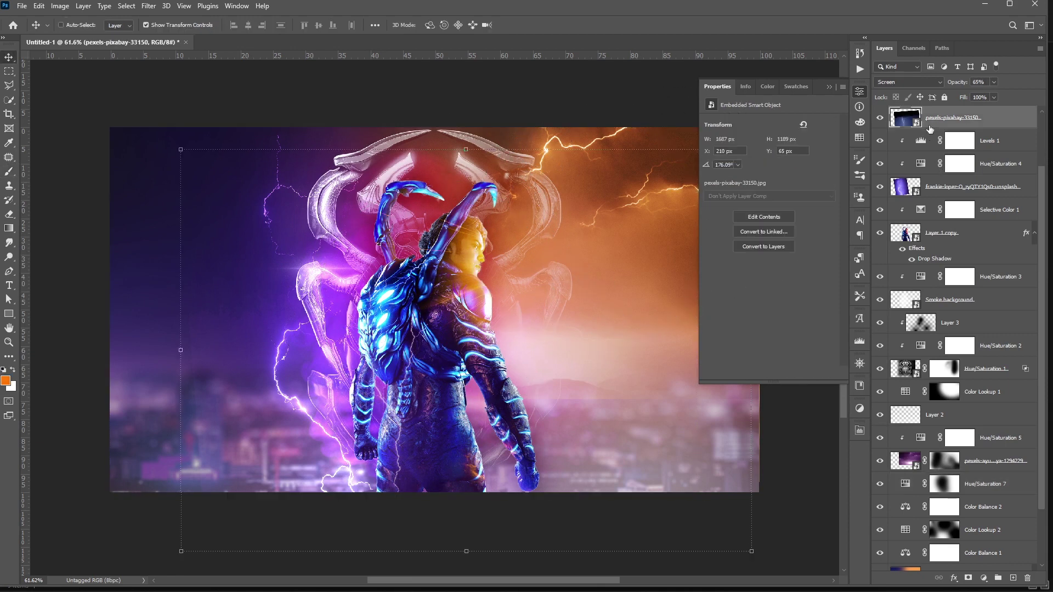
pyautogui.press('Delete')
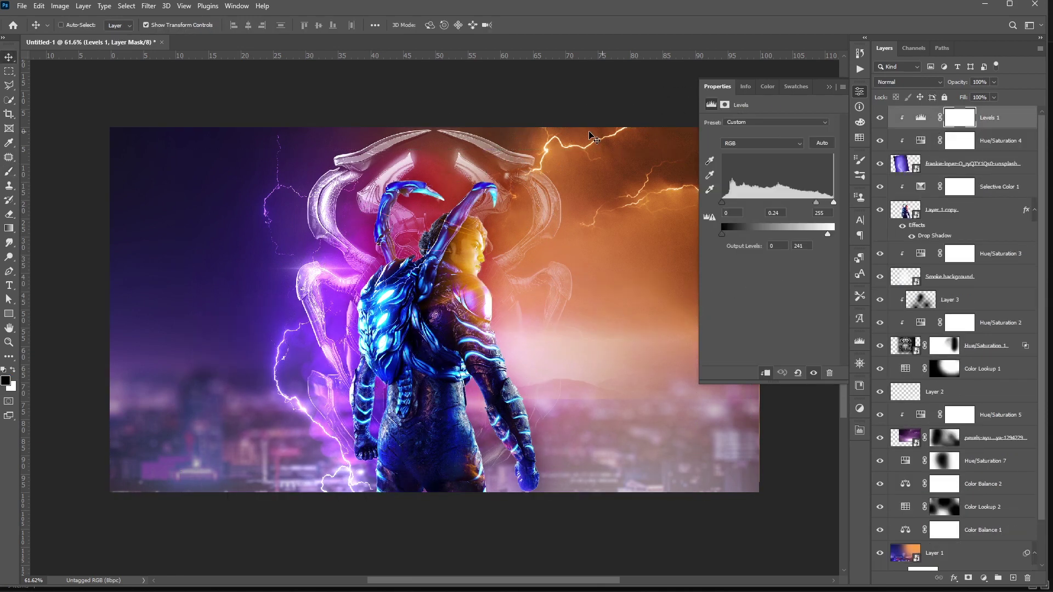
pyautogui.click(828, 88)
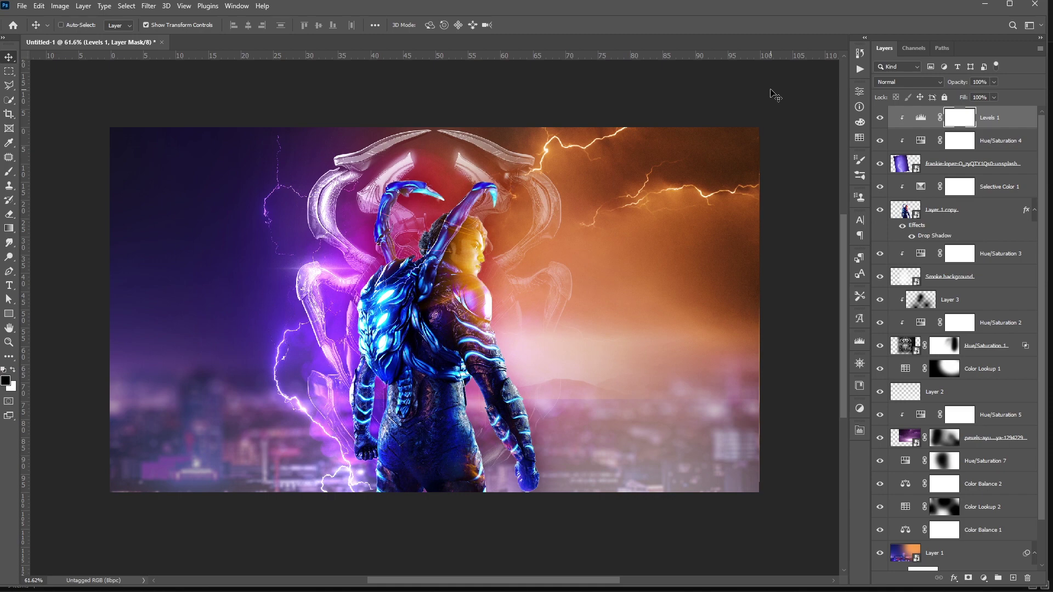
# Paint black on the storm-sky mask with a size 300 brush to soften the horizon edge to the figure's right.
pyautogui.scroll(3, 687, 346)
pyautogui.scroll(-2, 964, 462)
pyautogui.click(945, 393)
pyautogui.press('b')
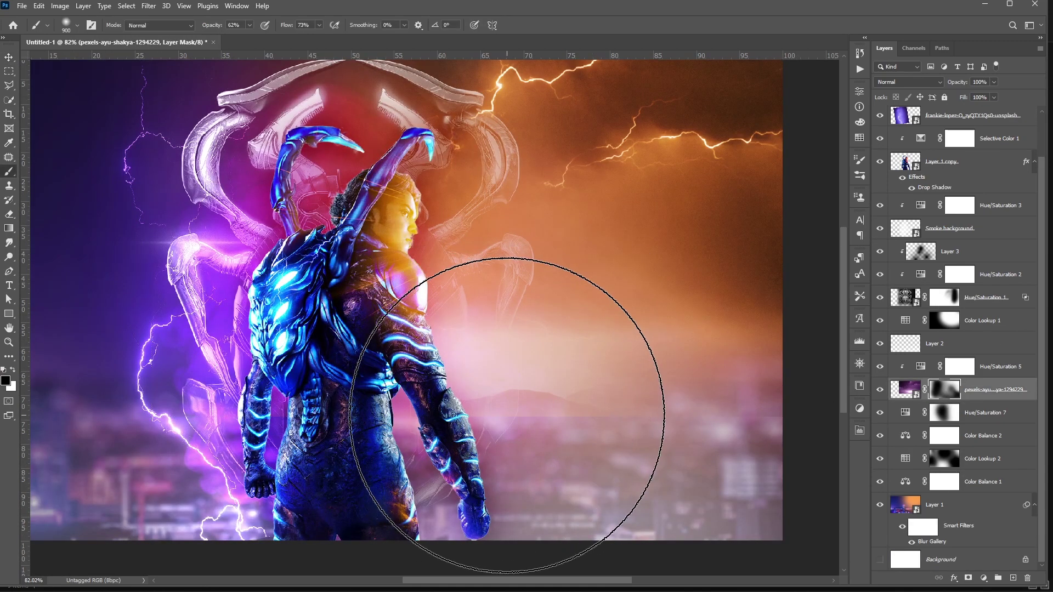
pyautogui.press('[')
pyautogui.press('[')
pyautogui.press('[')
pyautogui.press('[')
pyautogui.press('[')
pyautogui.press('[')
pyautogui.moveTo(596, 432)
pyautogui.mouseDown()
pyautogui.moveTo(751, 427)
pyautogui.moveTo(537, 381)
pyautogui.mouseUp()
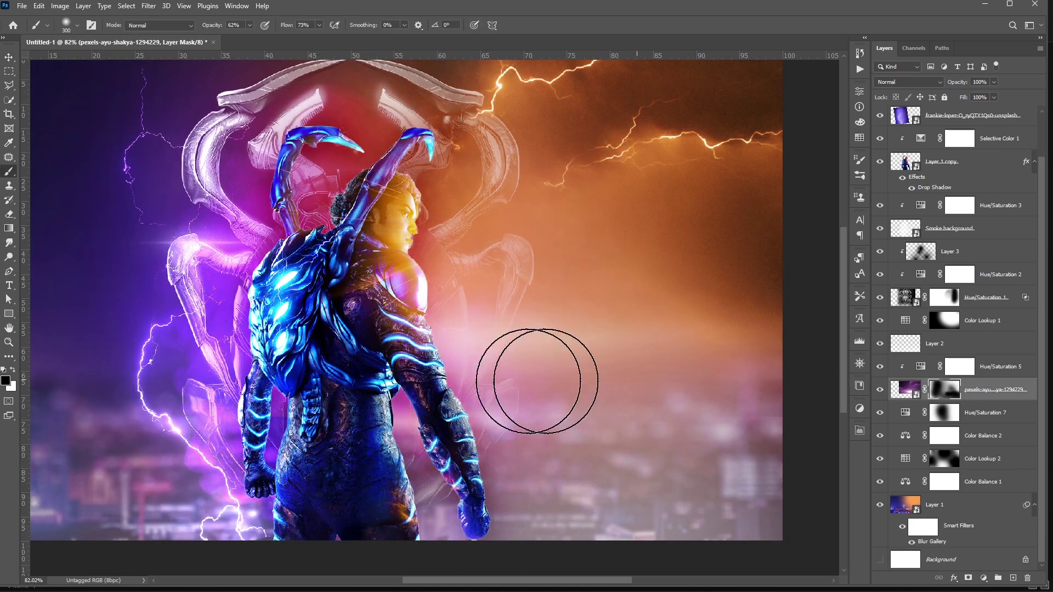
pyautogui.scroll(-5, 606, 388)
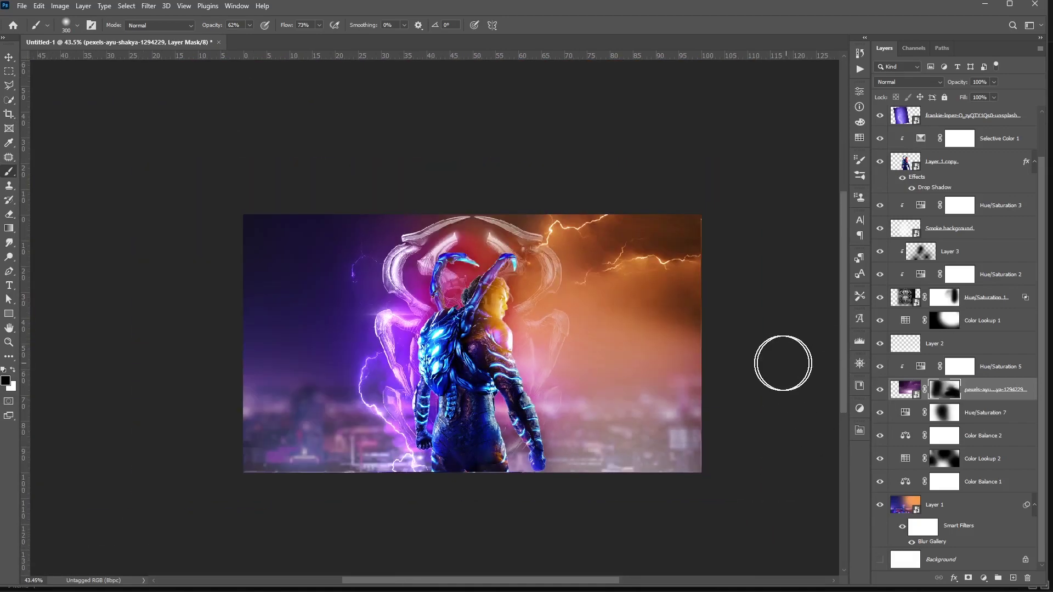
pyautogui.scroll(4, 646, 371)
pyautogui.press('v')
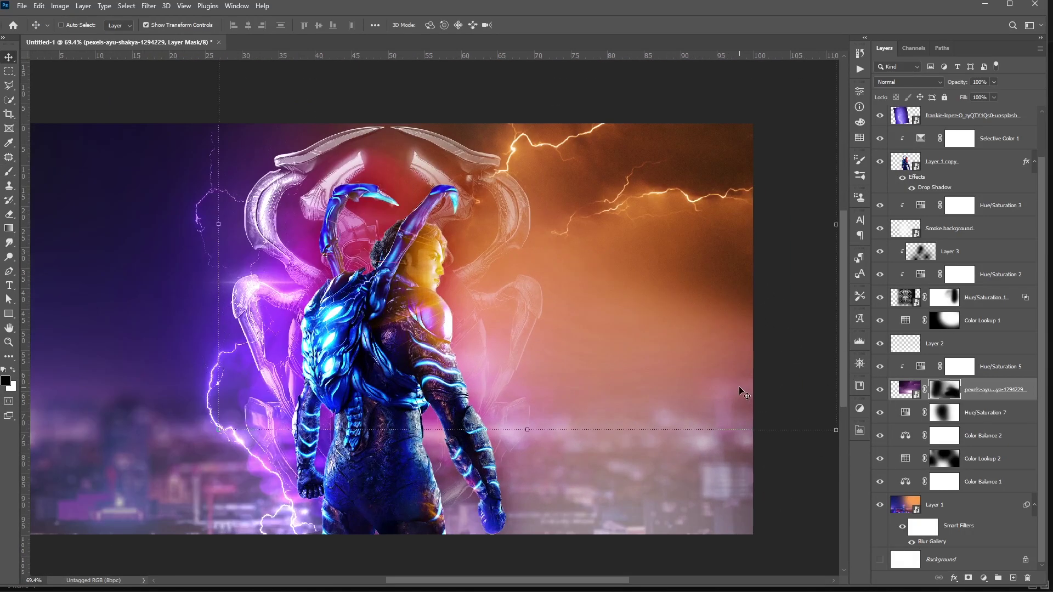
pyautogui.scroll(-1, 743, 392)
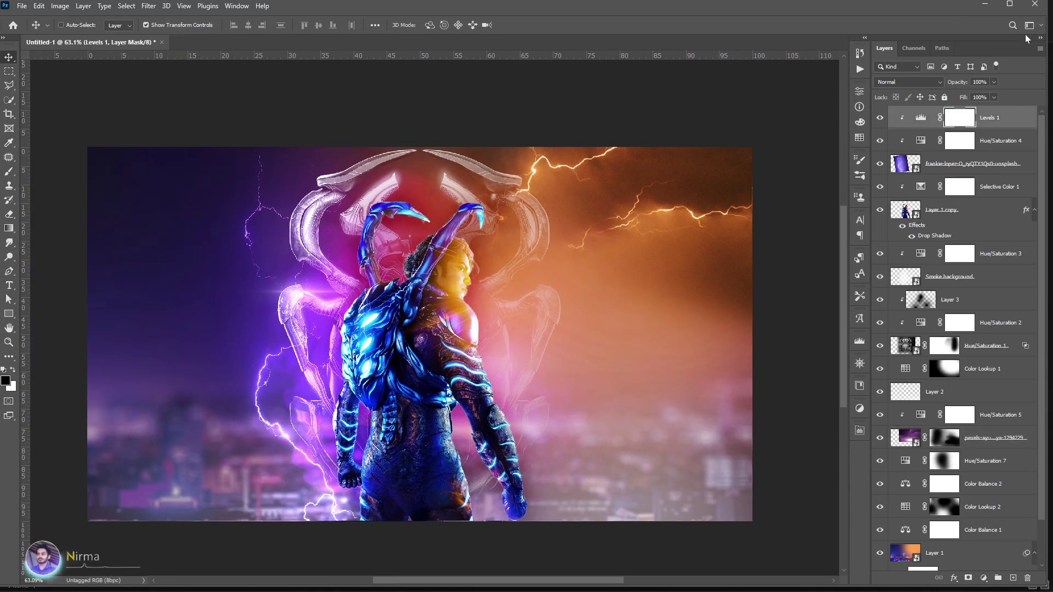
# Place the particle image 8 from the ig folder over the whole canvas and set its blend mode to Screen.
pyautogui.click(990, 4)
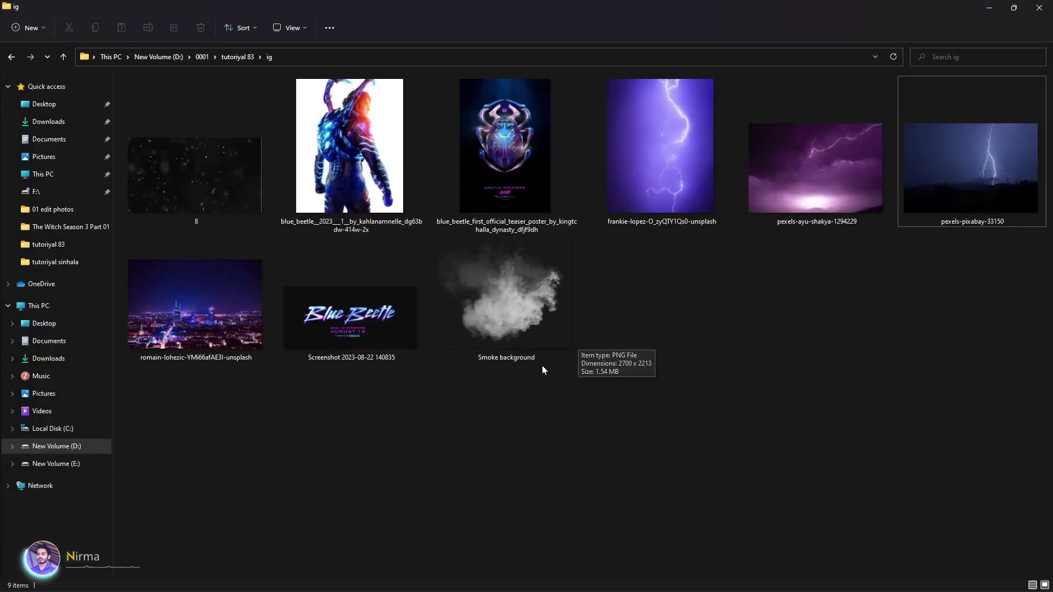
pyautogui.moveTo(215, 201); pyautogui.dragTo(438, 307)
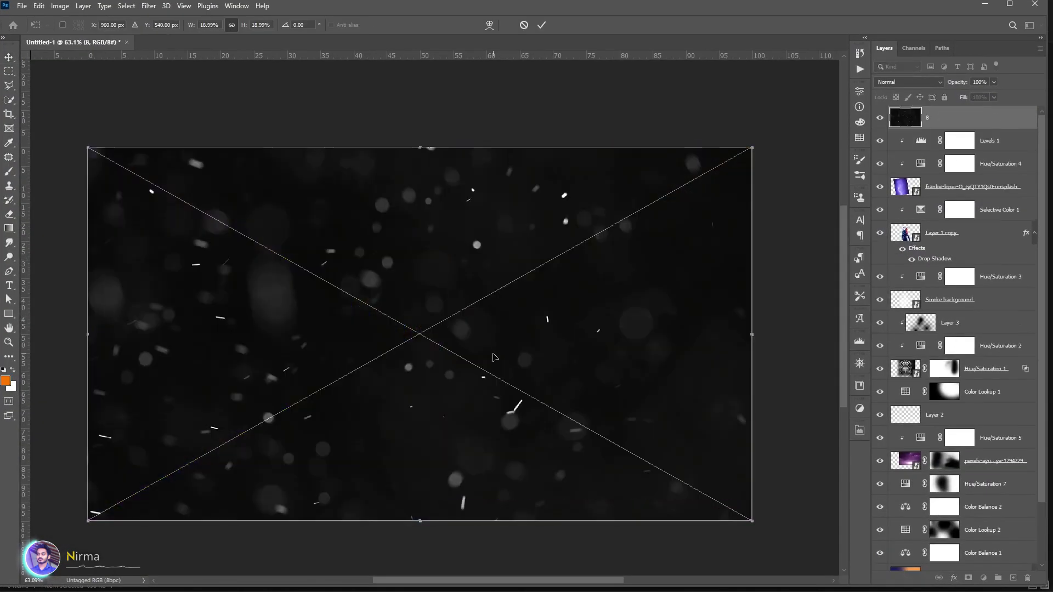
pyautogui.press('Return')
pyautogui.click(908, 82)
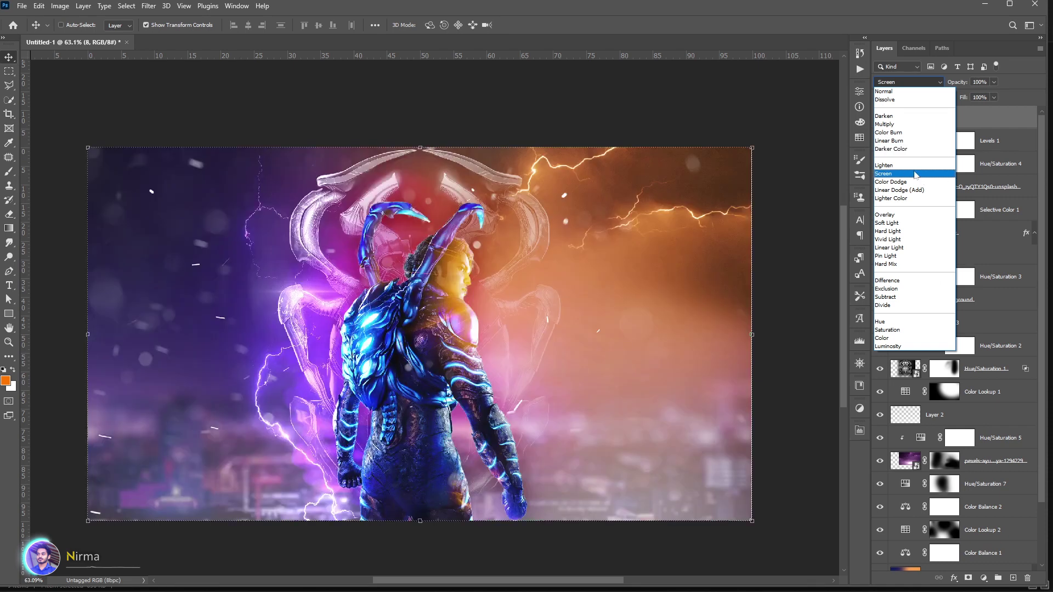
pyautogui.click(899, 175)
# Add a clipped Hue/Saturation adjustment to the particle layer with Colorize on, Hue 276, Saturation 53 and Lightness +3.
pyautogui.click(983, 578)
pyautogui.click(979, 476)
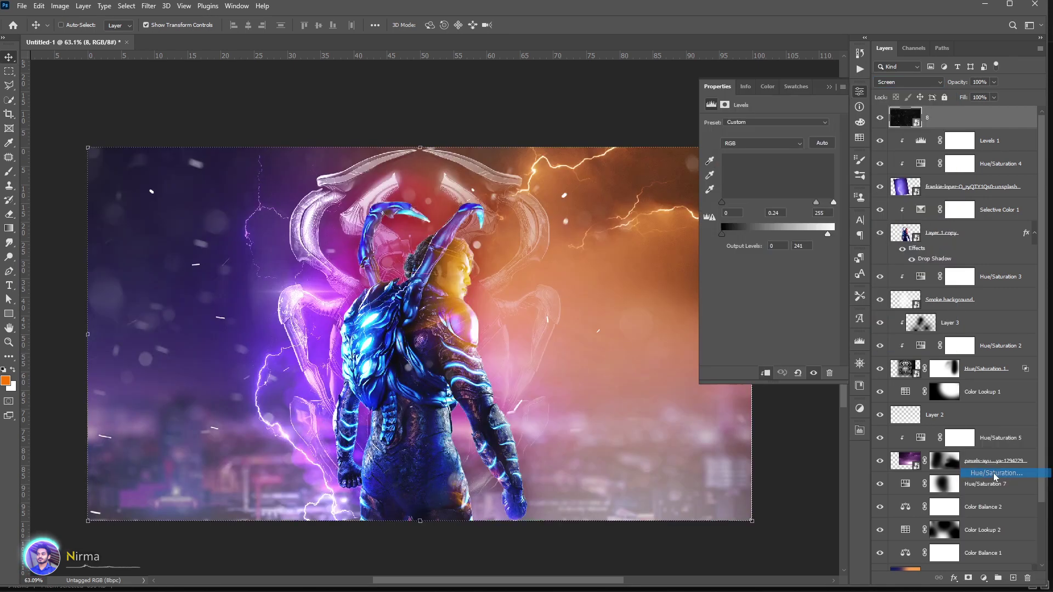
pyautogui.click(769, 220)
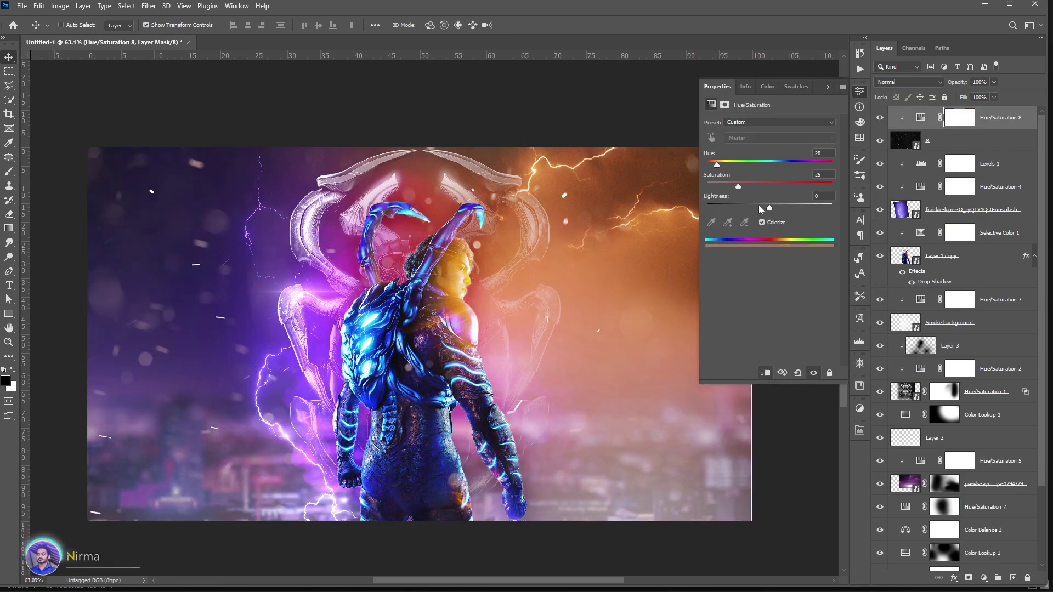
pyautogui.moveTo(770, 205)
pyautogui.mouseDown()
pyautogui.moveTo(755, 204)
pyautogui.moveTo(782, 205)
pyautogui.moveTo(771, 206)
pyautogui.mouseUp()
pyautogui.moveTo(724, 165); pyautogui.dragTo(786, 166)
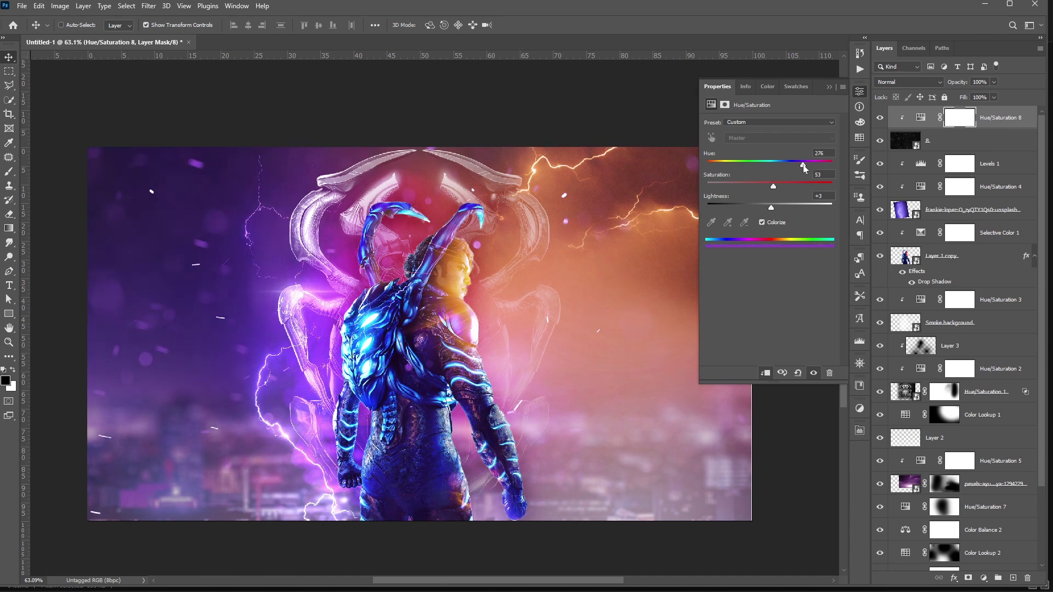
pyautogui.click(829, 89)
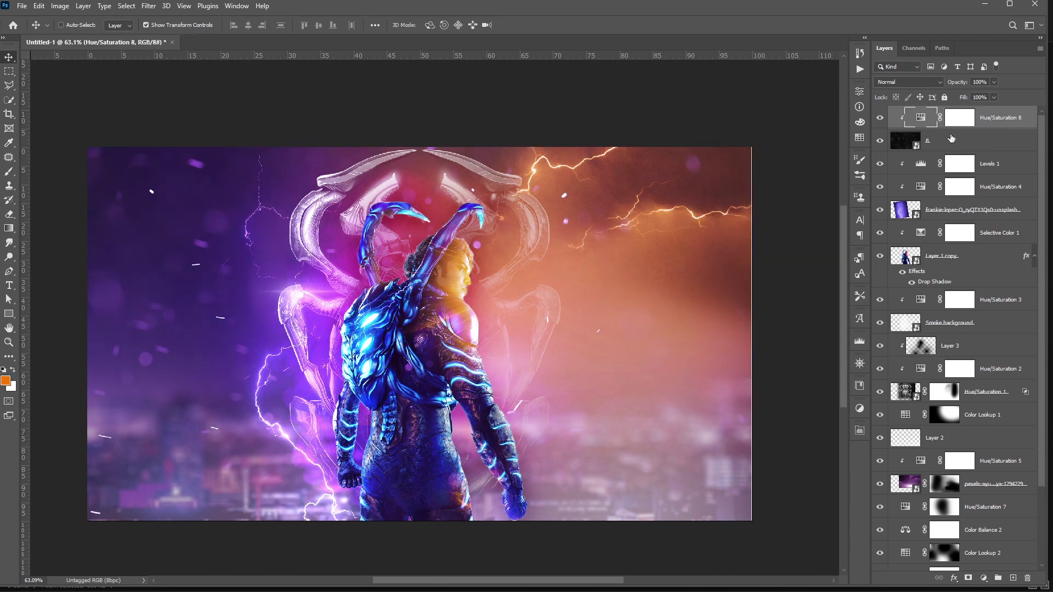
# Add a layer mask to particle layer 8 and paint black beside the figure's arm to erase the particles there.
pyautogui.click(952, 138)
pyautogui.click(968, 578)
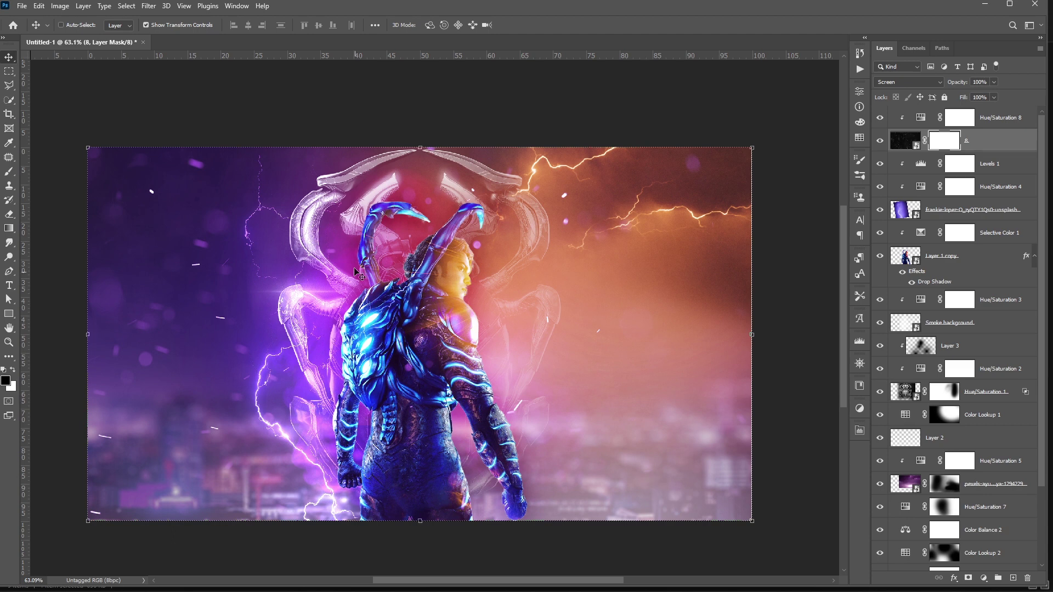
pyautogui.press('b')
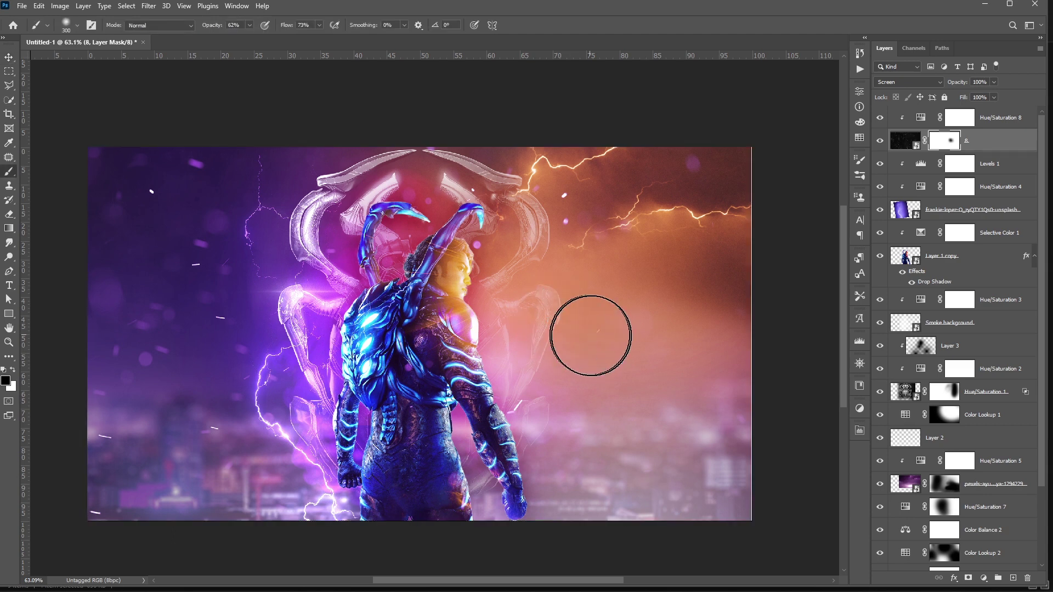
pyautogui.moveTo(587, 334); pyautogui.dragTo(513, 399)
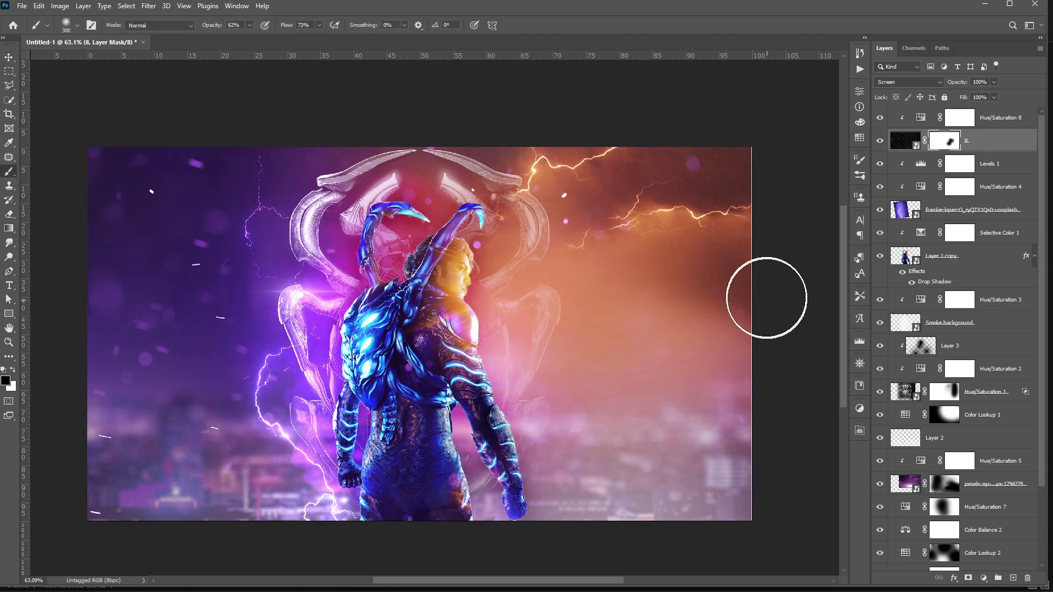
pyautogui.press('v')
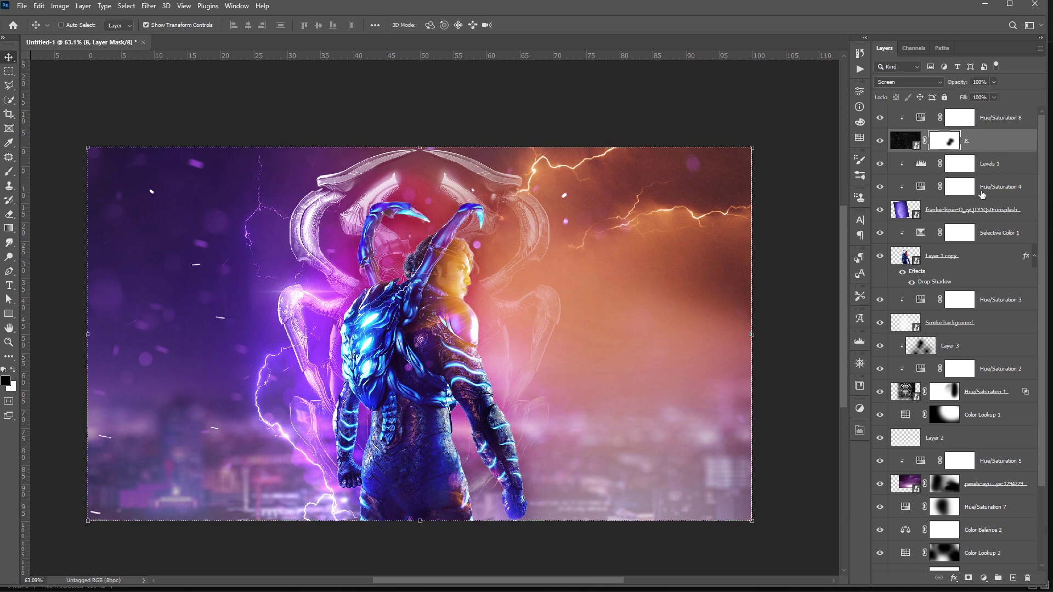
# Edit Selective Color 1: Reds Cyan +10, Magenta +1, Yellow +9, Black +20; Yellows Cyan +15, Magenta +26, Yellow -46, Black +21.
pyautogui.click(902, 241)
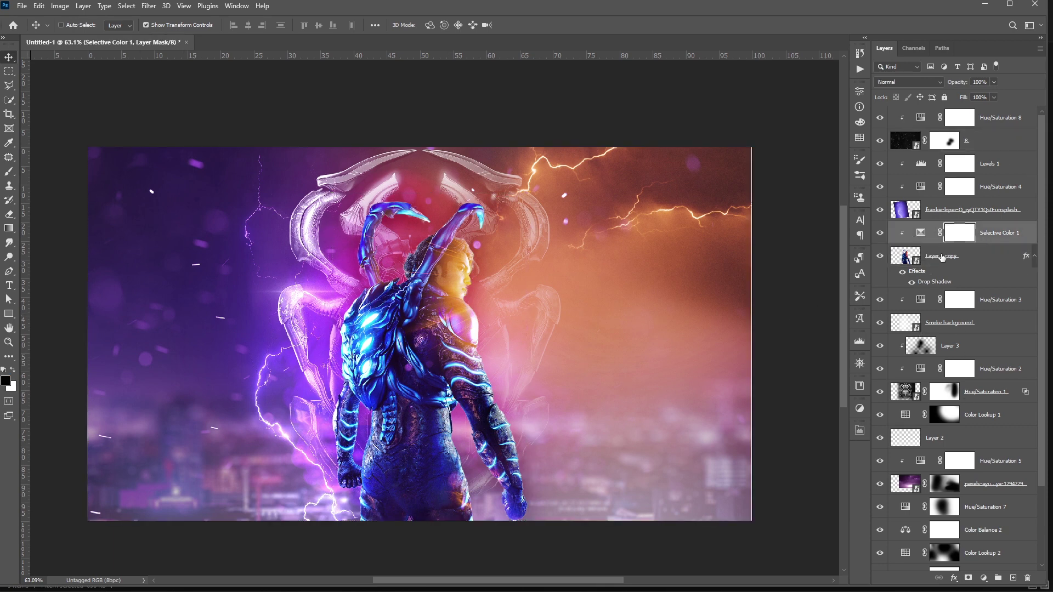
pyautogui.doubleClick(918, 234)
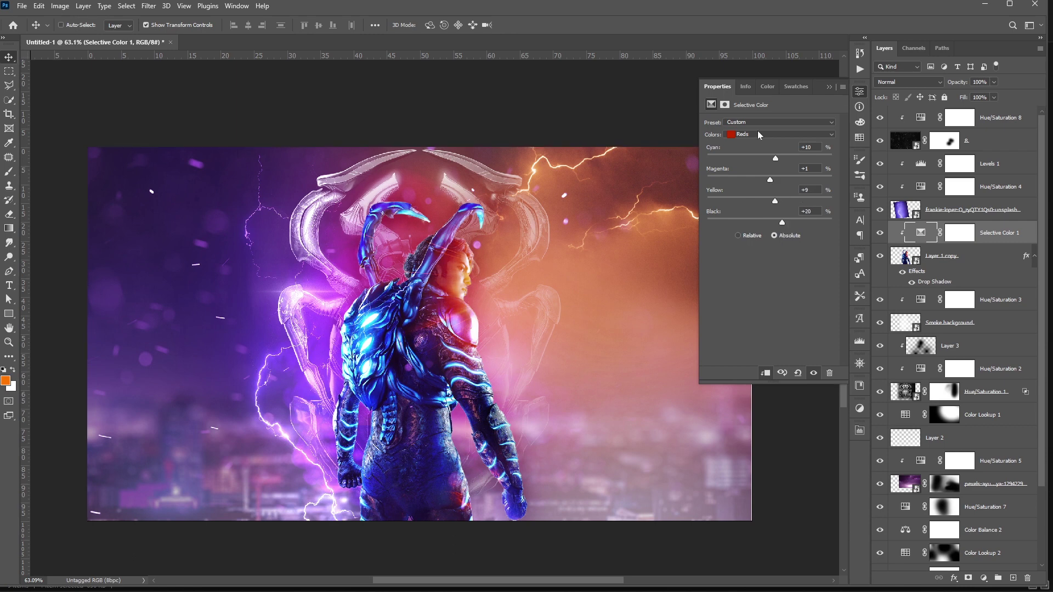
pyautogui.click(757, 131)
pyautogui.click(767, 157)
pyautogui.moveTo(767, 159)
pyautogui.mouseDown()
pyautogui.moveTo(792, 160)
pyautogui.moveTo(779, 160)
pyautogui.mouseUp()
pyautogui.moveTo(769, 180); pyautogui.dragTo(787, 224)
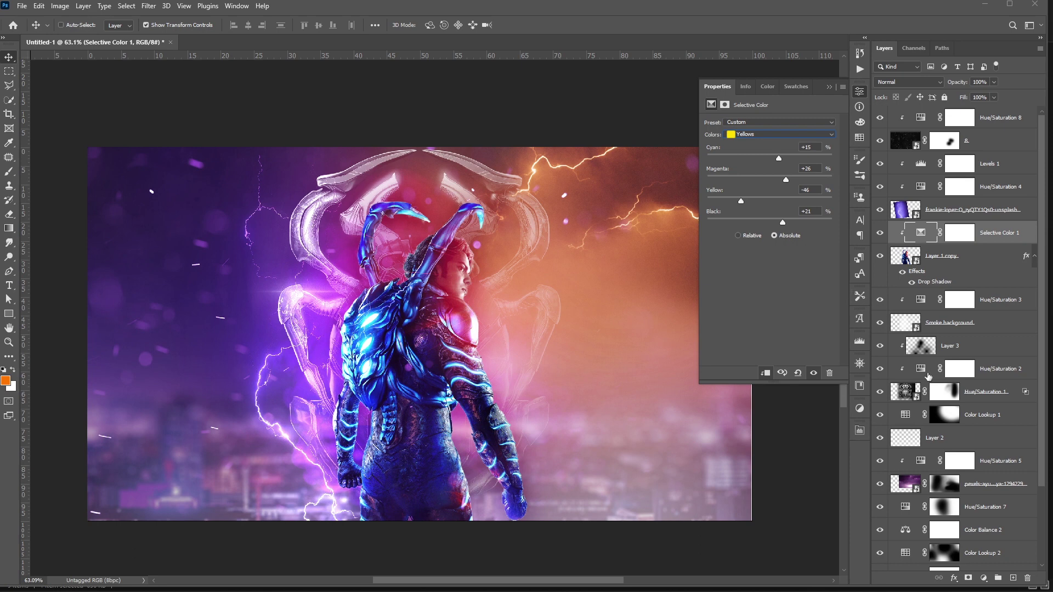
# Paint black on the emblem's layer mask to fade its lower part around the figure's legs.
pyautogui.click(933, 392)
pyautogui.press('d')
pyautogui.press('b')
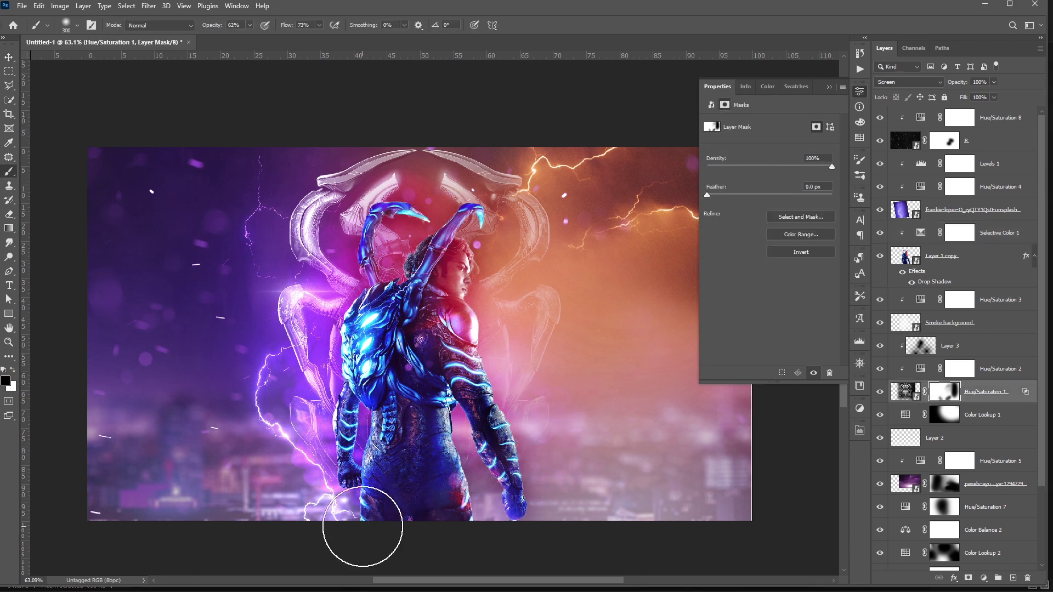
# Mask the Color Dodge light-texture layer and paint black over its lower edge and the dark sky beside the emblem.
pyautogui.click(941, 214)
pyautogui.click(967, 578)
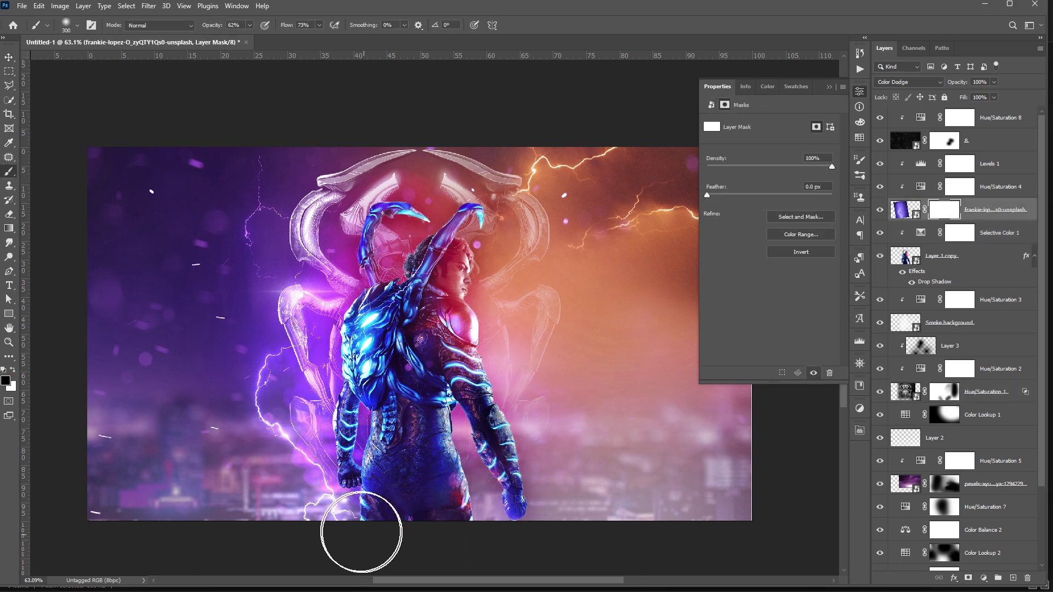
pyautogui.moveTo(360, 532)
pyautogui.mouseDown()
pyautogui.moveTo(290, 457)
pyautogui.moveTo(322, 512)
pyautogui.moveTo(258, 529)
pyautogui.mouseUp()
pyautogui.press('v')
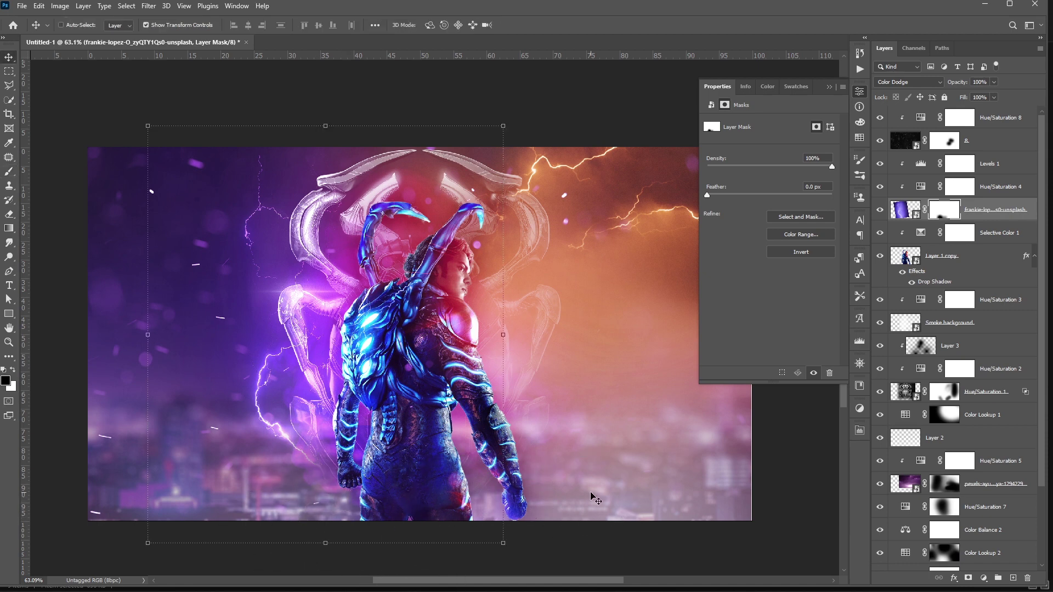
pyautogui.press('b')
pyautogui.press('x')
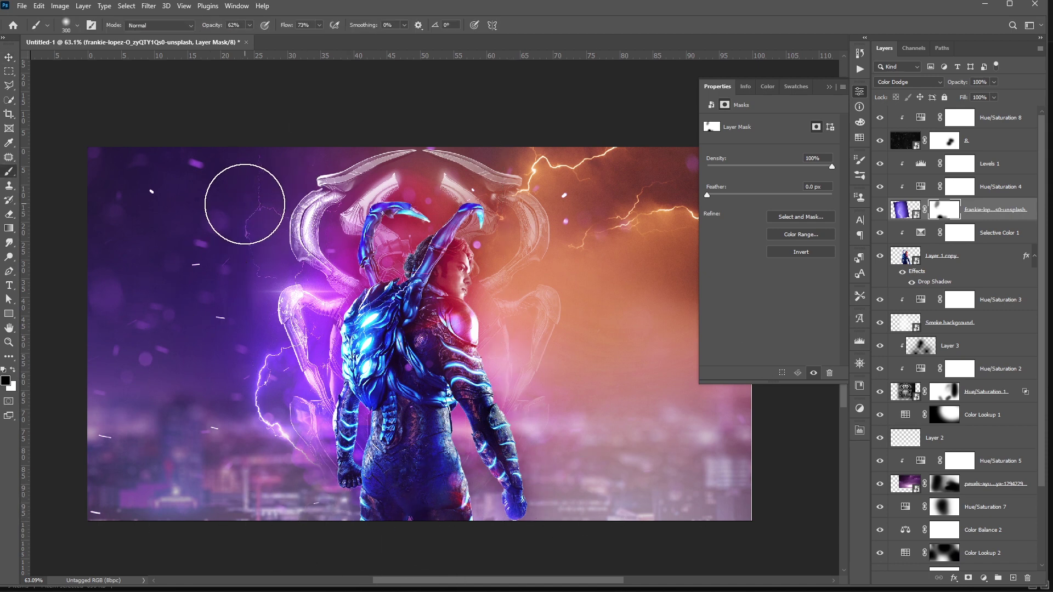
pyautogui.press('v')
# Add a clipped Exposure adjustment above Selective Color 1 with Exposure -0.82 and Gamma Correction 0.90.
pyautogui.click(959, 233)
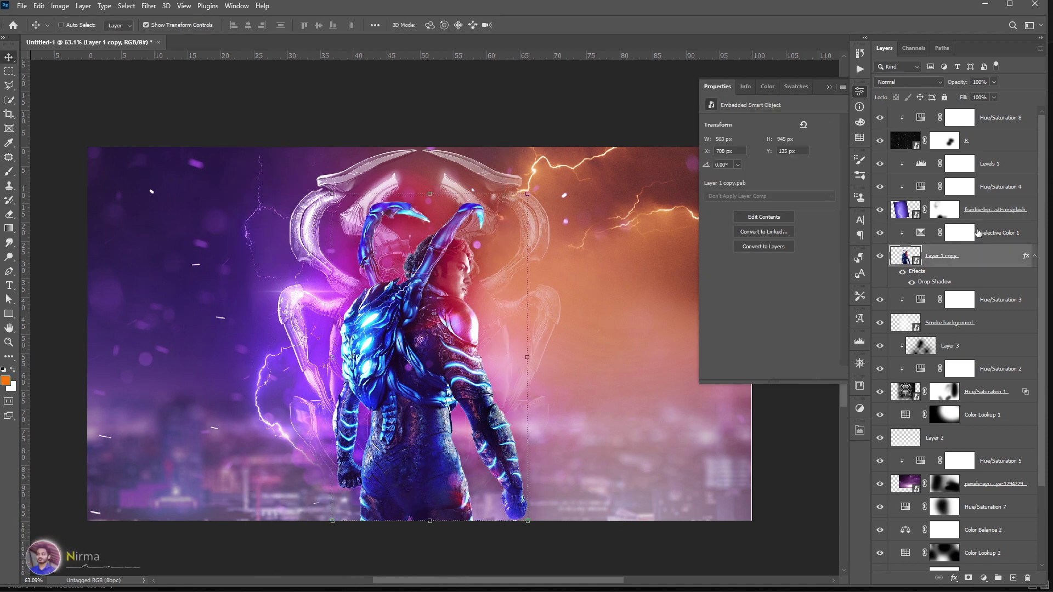
pyautogui.click(983, 578)
pyautogui.click(987, 447)
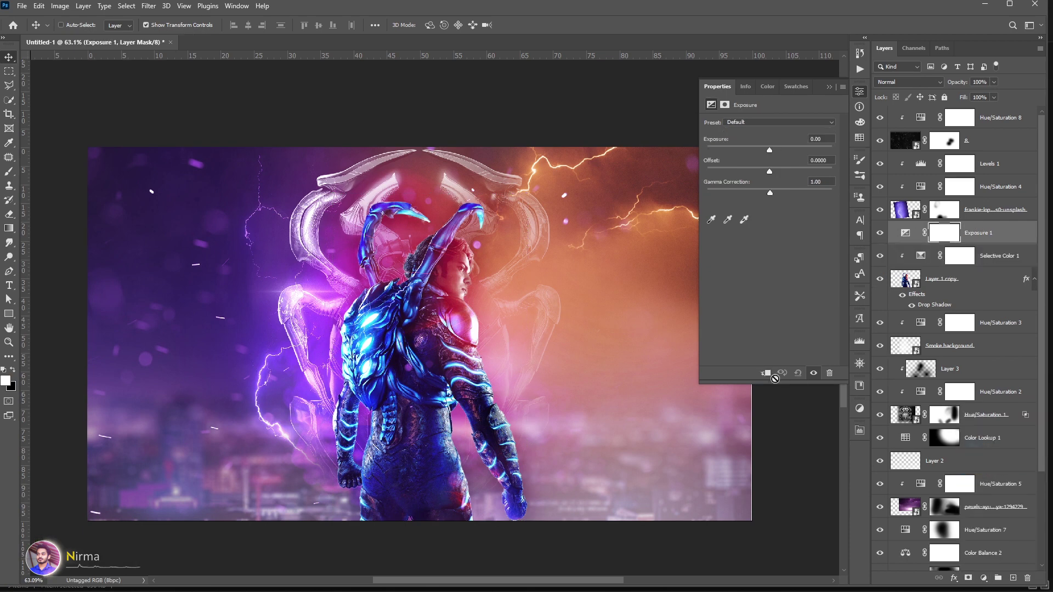
pyautogui.moveTo(788, 150); pyautogui.dragTo(774, 195)
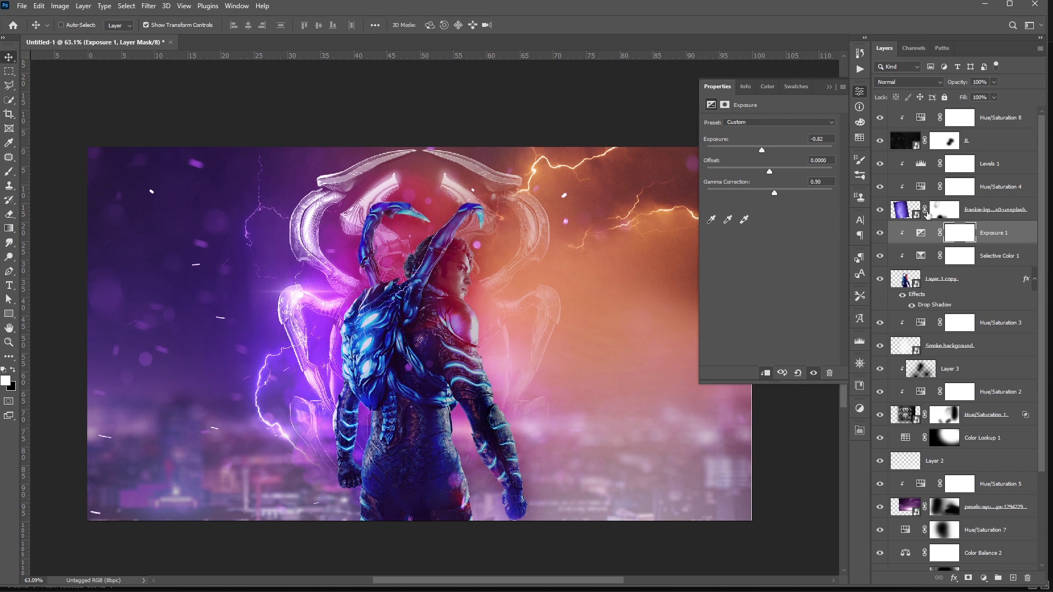
# Invert the Exposure 1 mask and paint white at 100% brush opacity and flow to darken the figure's hips and legs.
pyautogui.hotkey('ctrl', 'i')
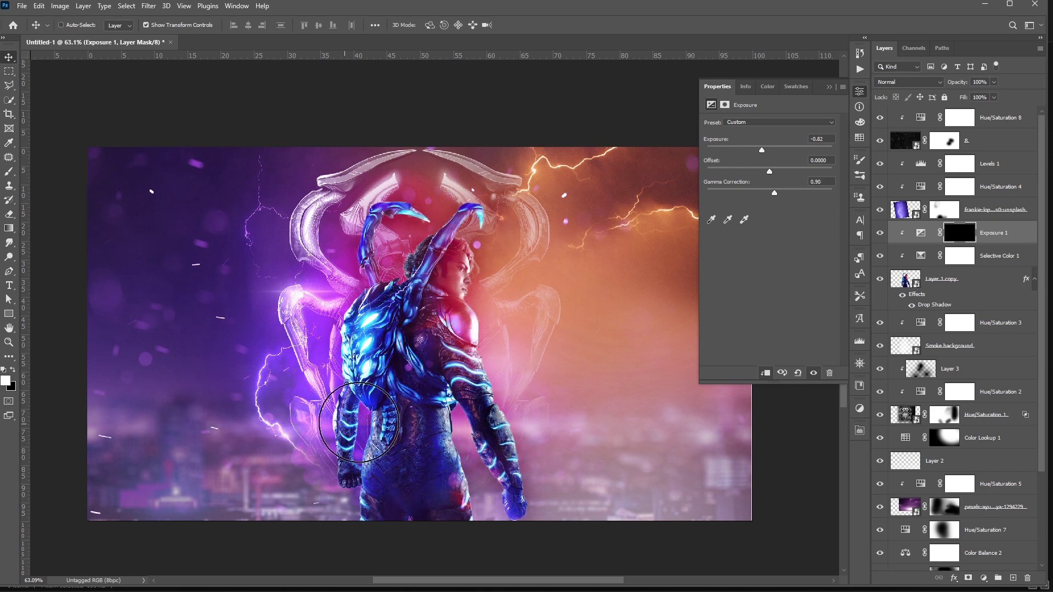
pyautogui.press('b')
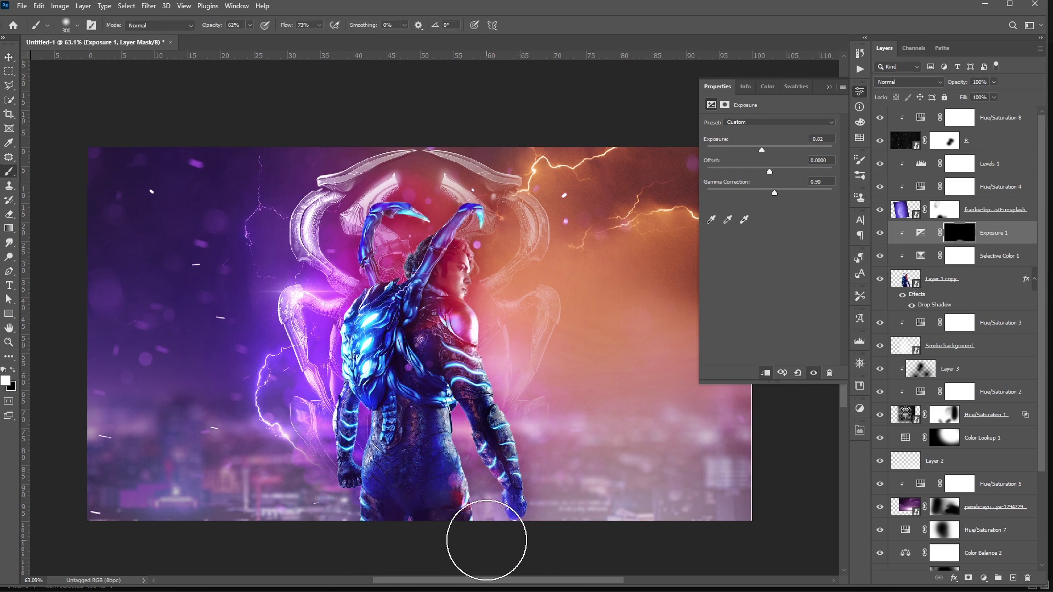
pyautogui.press('0')
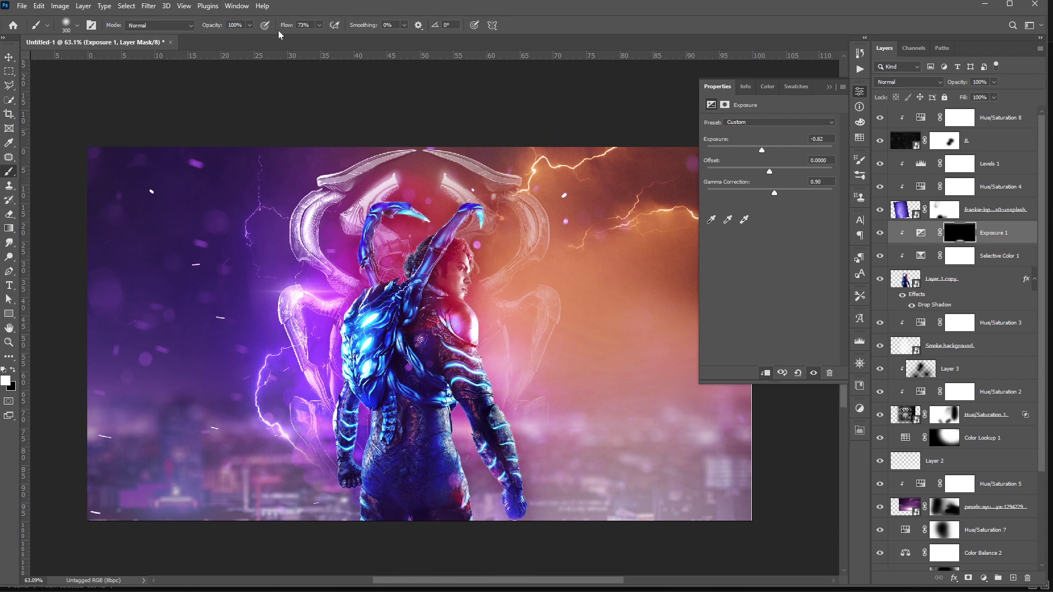
pyautogui.moveTo(487, 514)
pyautogui.mouseDown()
pyautogui.moveTo(495, 510)
pyautogui.moveTo(422, 482)
pyautogui.moveTo(432, 484)
pyautogui.mouseUp()
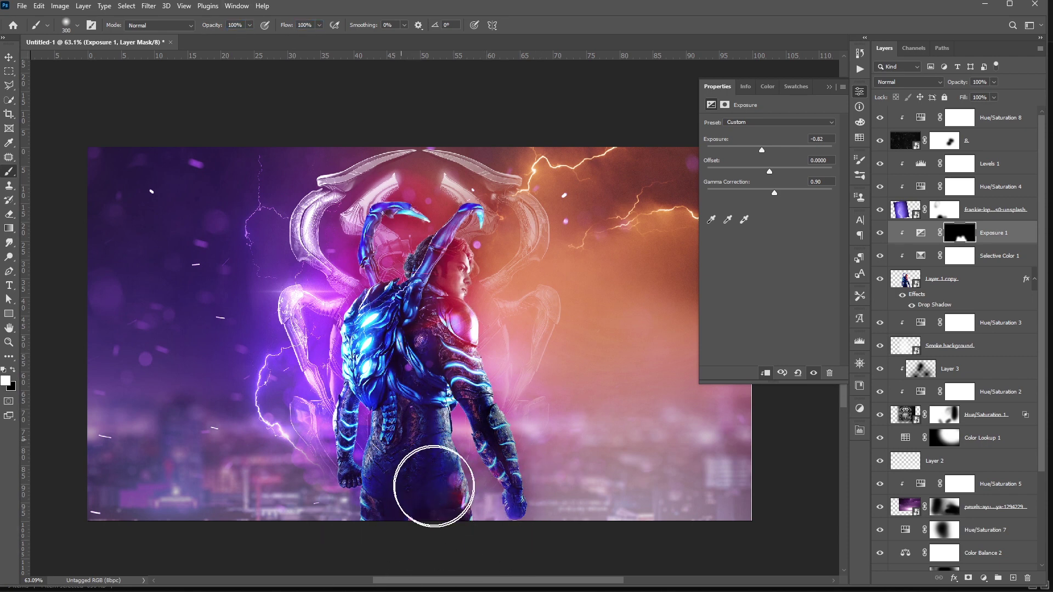
pyautogui.press('[')
pyautogui.press('[')
pyautogui.press('v')
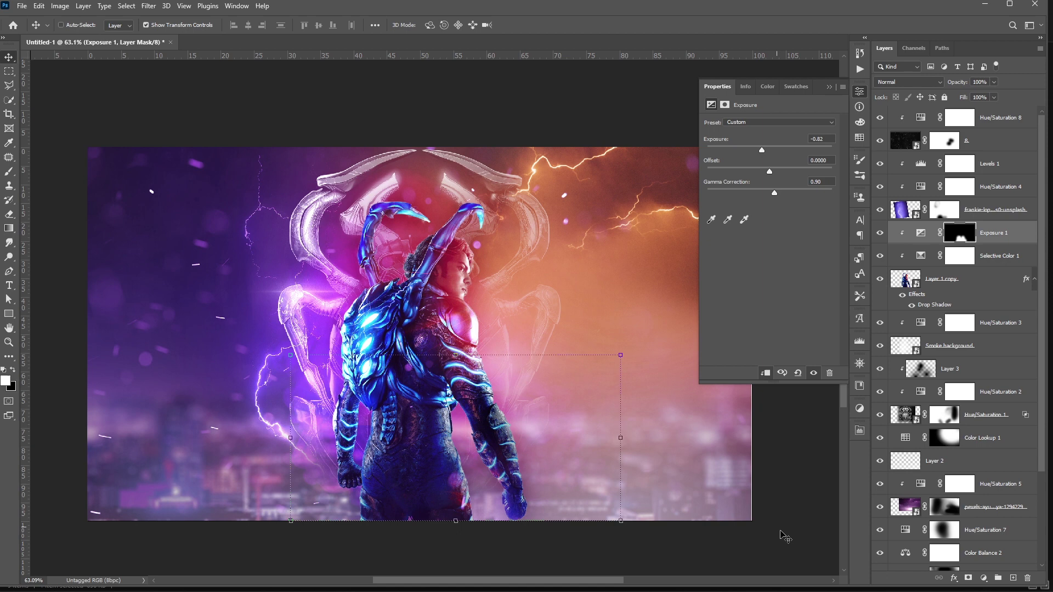
# Add a Selective Color adjustment directly above Hue/Saturation 3 and adjust its Reds in Absolute mode.
pyautogui.click(827, 77)
pyautogui.click(954, 281)
pyautogui.click(958, 324)
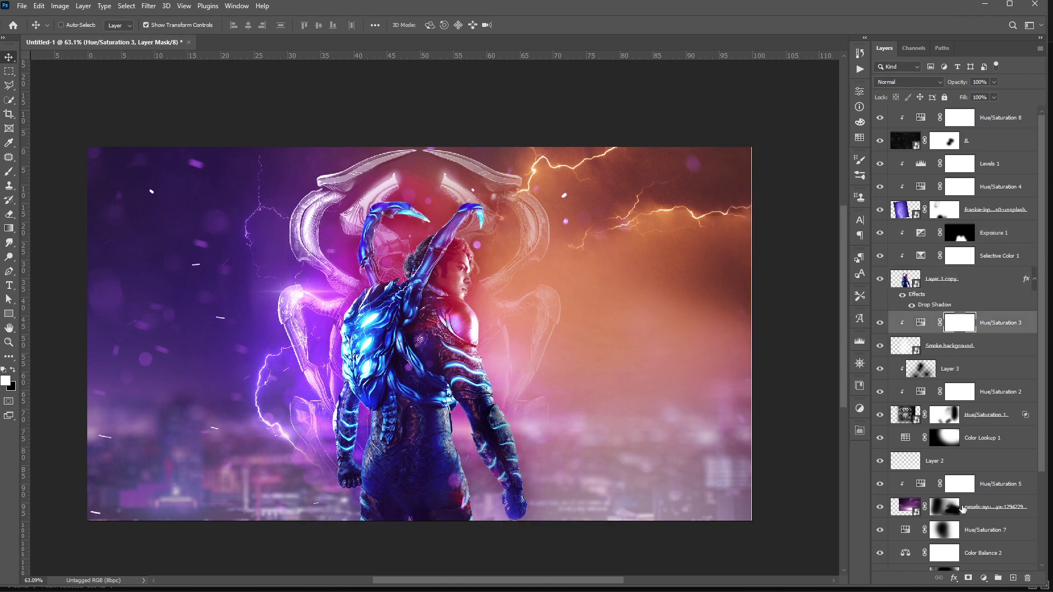
pyautogui.click(985, 578)
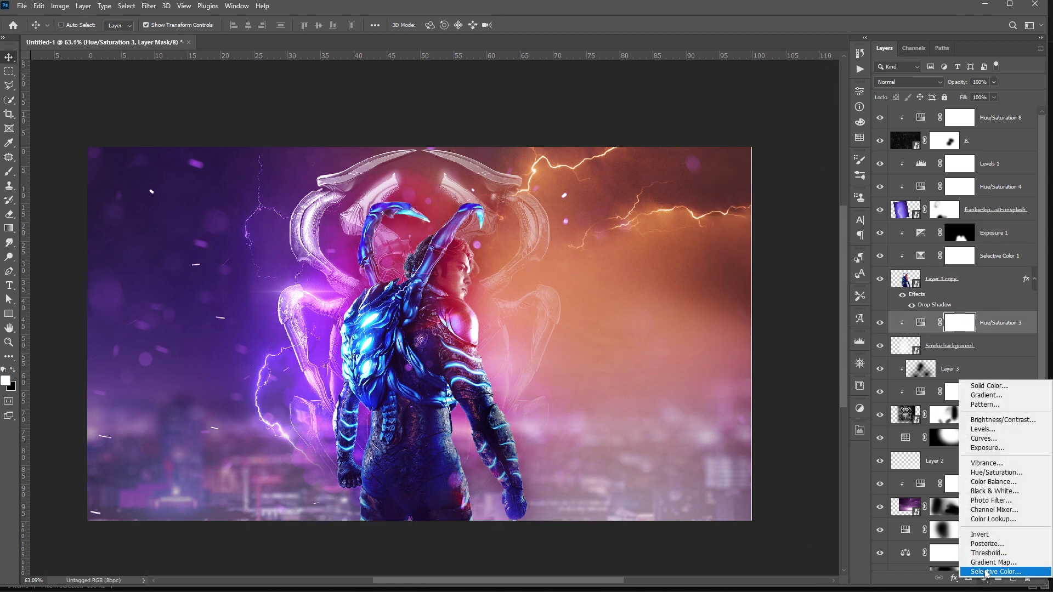
pyautogui.click(984, 571)
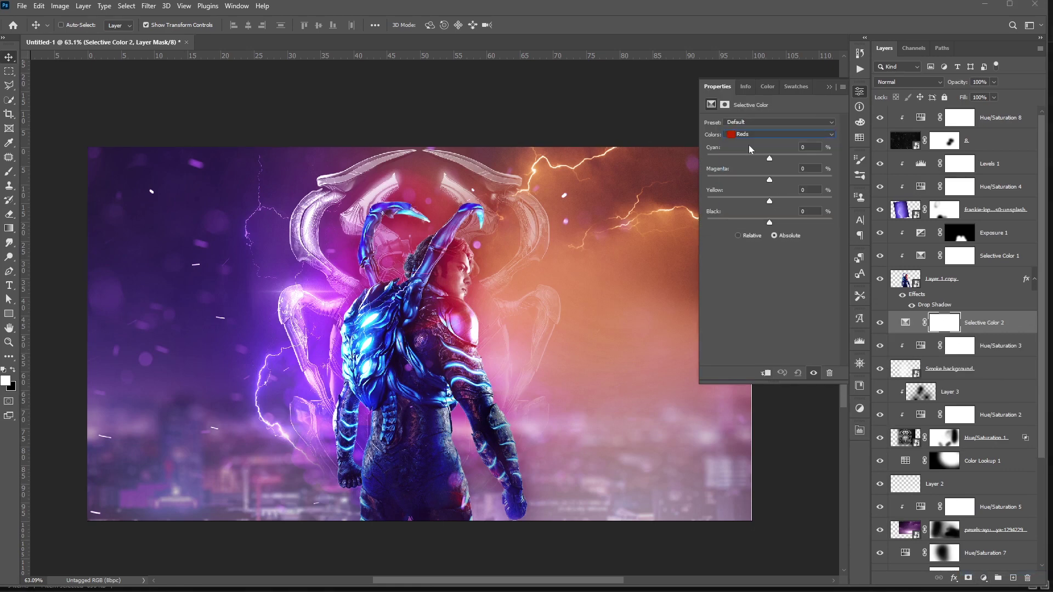
pyautogui.moveTo(769, 159); pyautogui.dragTo(763, 200)
pyautogui.moveTo(769, 222); pyautogui.dragTo(762, 222)
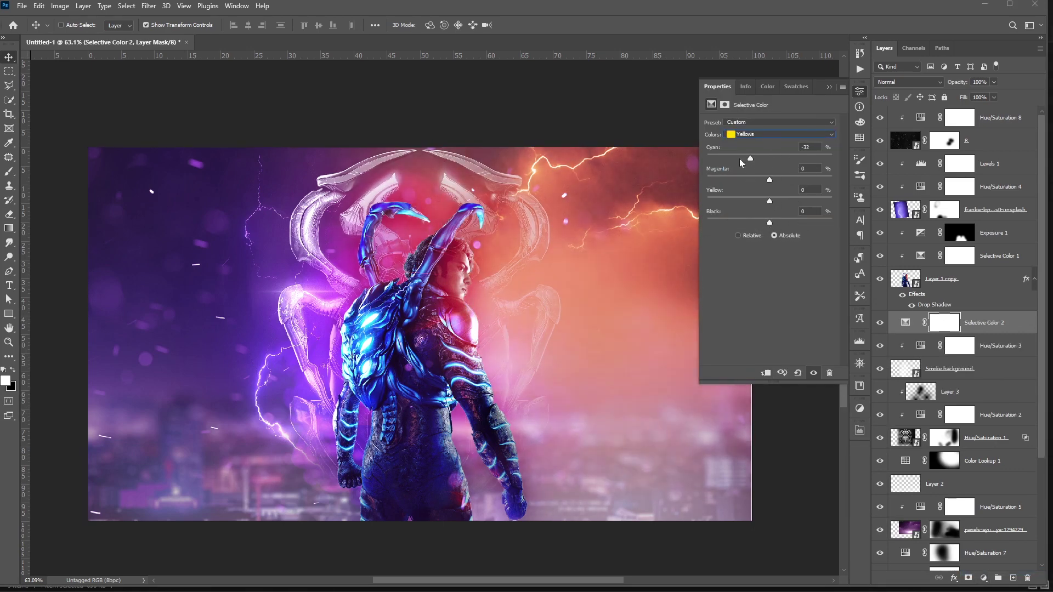
# Adjust Selective Color 2: Yellows Cyan +13, Magenta +33, Yellow +34 and raised Black; Blues Cyan +32, Magenta +59, Yellow -15, Black -18.
pyautogui.moveTo(750, 159); pyautogui.dragTo(790, 179)
pyautogui.moveTo(769, 201); pyautogui.dragTo(799, 222)
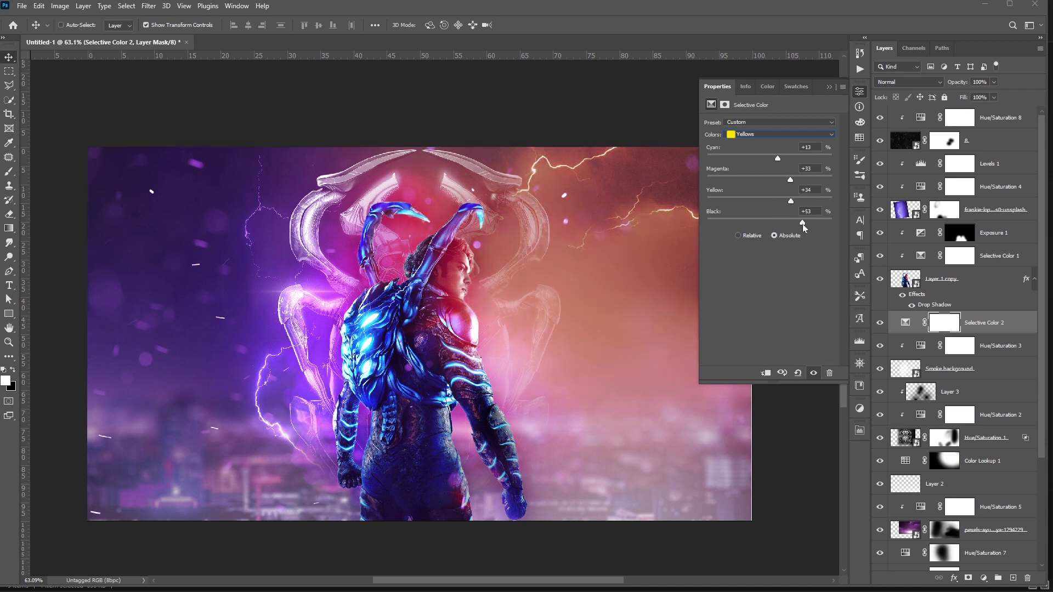
pyautogui.click(778, 135)
pyautogui.click(783, 167)
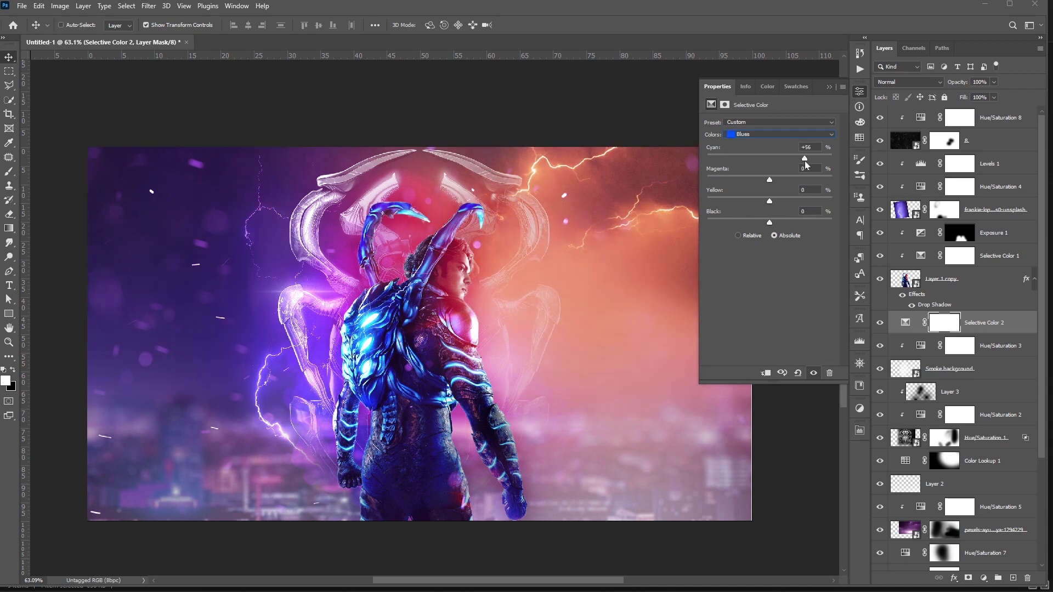
pyautogui.moveTo(805, 158)
pyautogui.mouseDown()
pyautogui.moveTo(789, 159)
pyautogui.moveTo(806, 180)
pyautogui.mouseUp()
pyautogui.moveTo(769, 201); pyautogui.dragTo(751, 202)
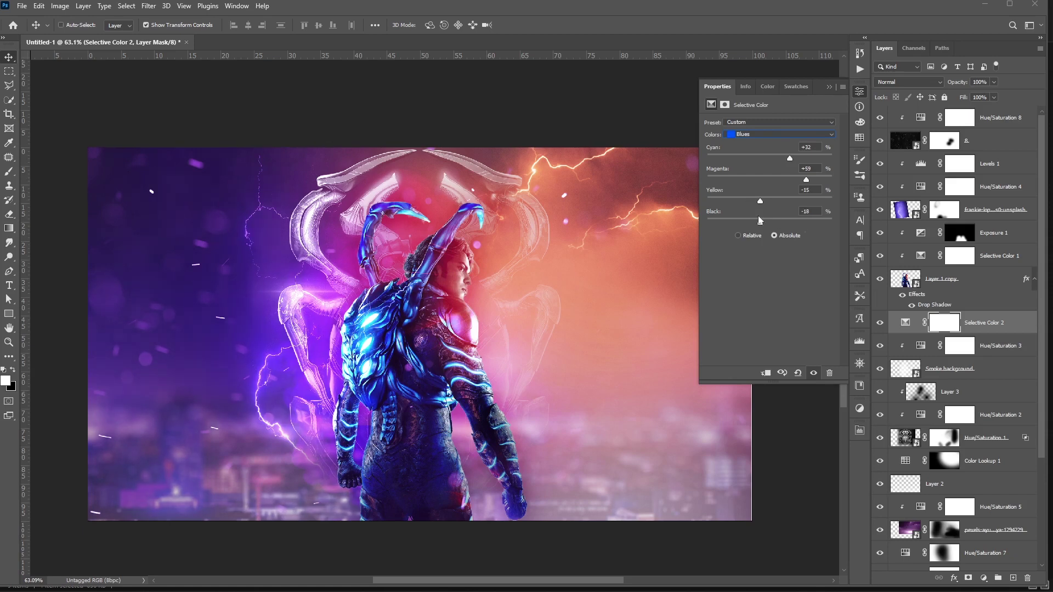
pyautogui.moveTo(763, 157); pyautogui.dragTo(763, 180)
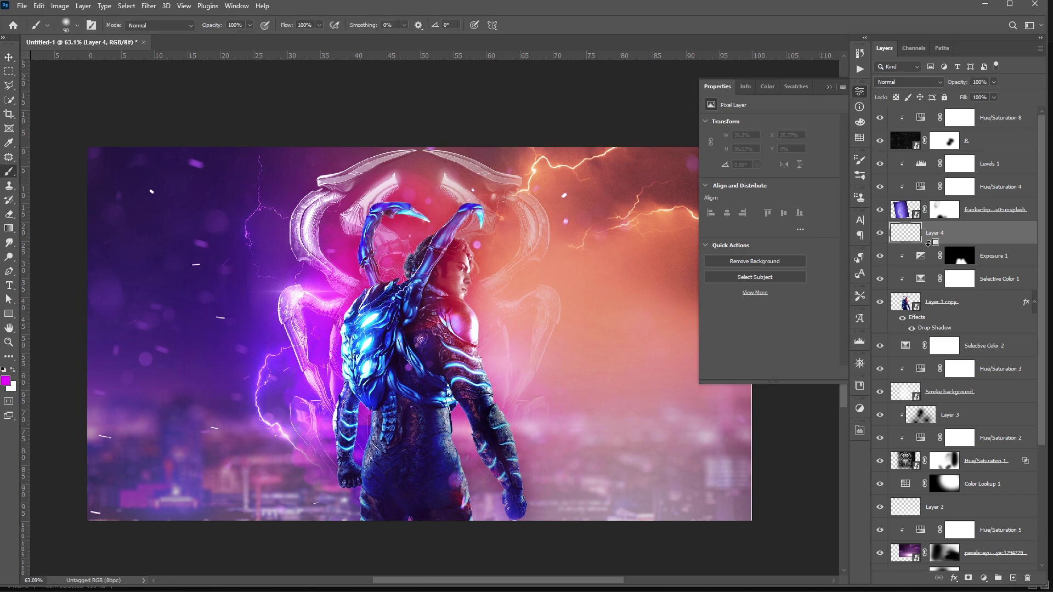
# Clip Layer 4 to the figure above Exposure 1 and set the foreground colour to #b137ff.
pyautogui.keyDown('alt'); pyautogui.click(928, 241); pyautogui.keyUp('alt')
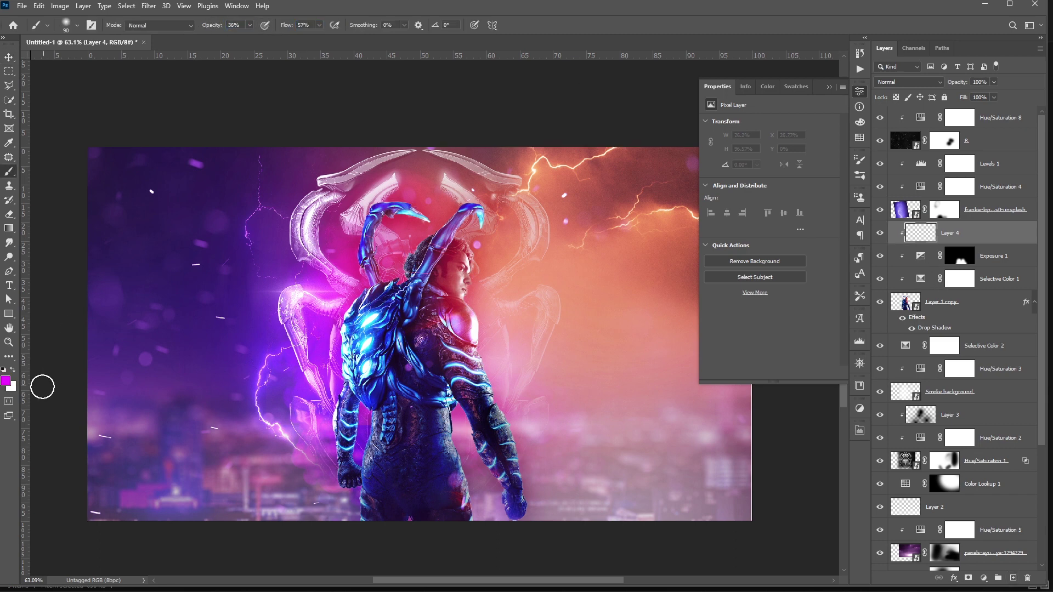
pyautogui.click(6, 380)
pyautogui.click(341, 385)
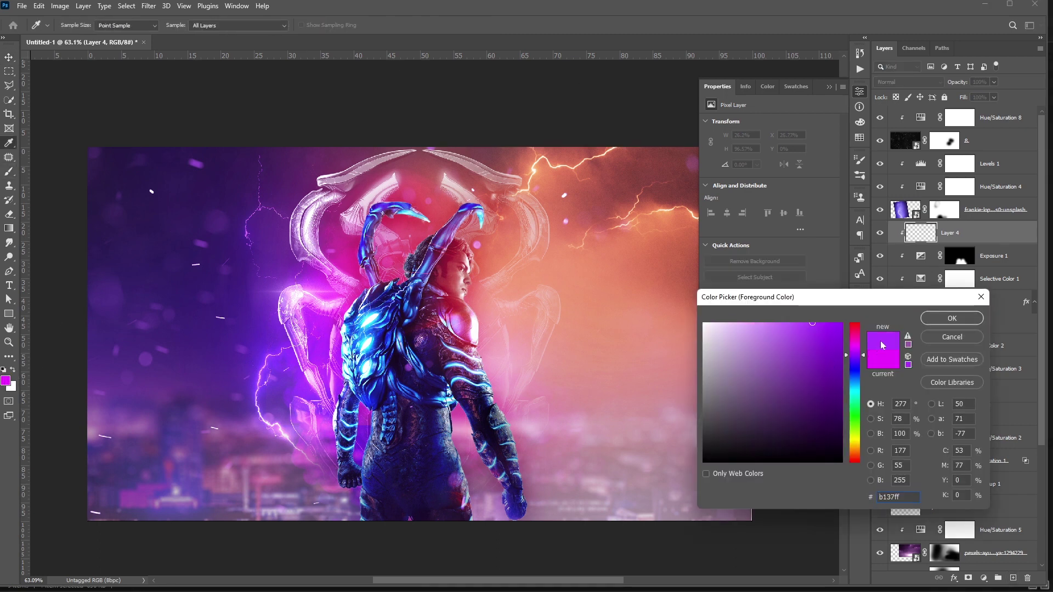
pyautogui.press('Return')
# Set Layer 4's blend mode to Screen and paint purple rim light along the outer edge of the scarab armour and its pincer.
pyautogui.scroll(3, 318, 433)
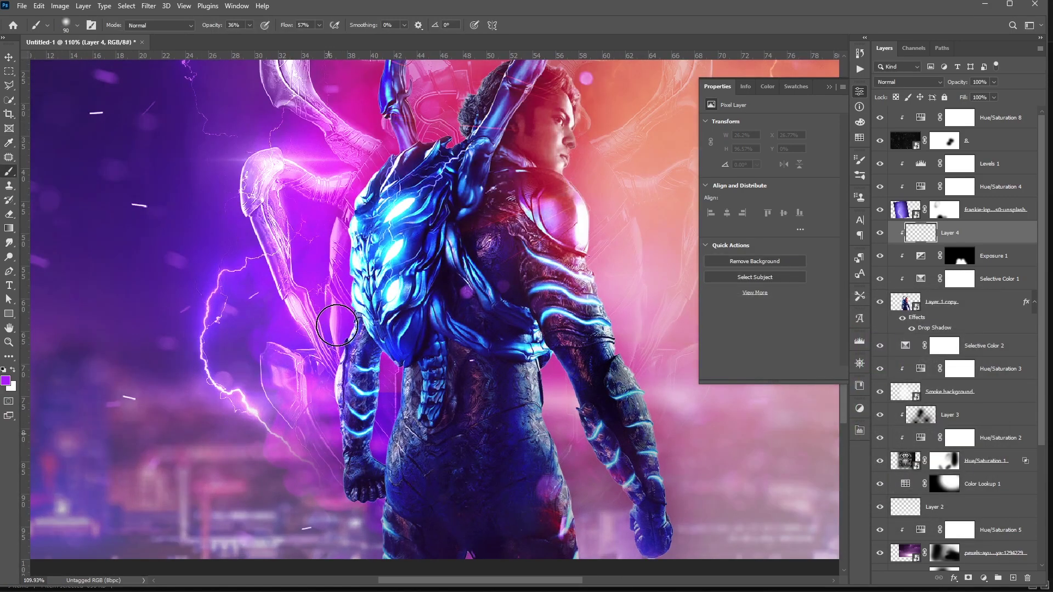
pyautogui.moveTo(337, 325)
pyautogui.mouseDown()
pyautogui.moveTo(314, 422)
pyautogui.moveTo(340, 306)
pyautogui.mouseUp()
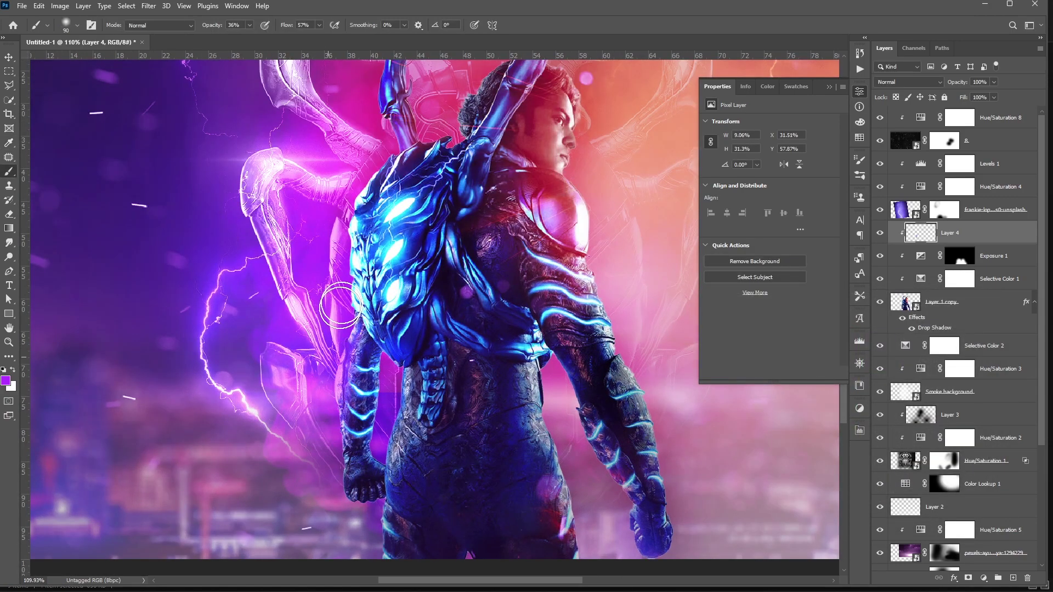
pyautogui.click(911, 81)
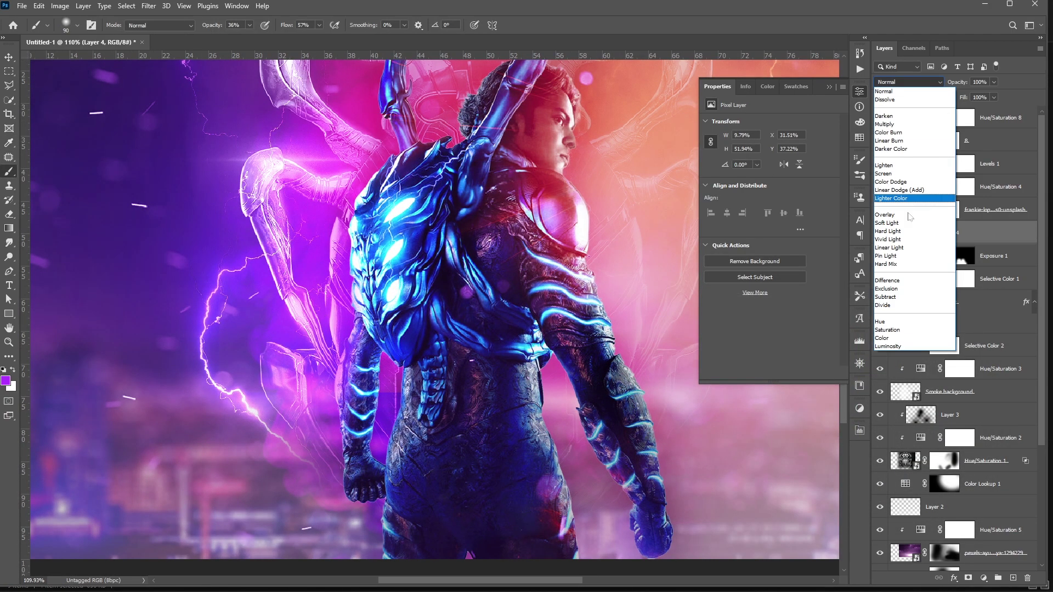
pyautogui.click(901, 174)
pyautogui.moveTo(334, 268); pyautogui.dragTo(330, 300)
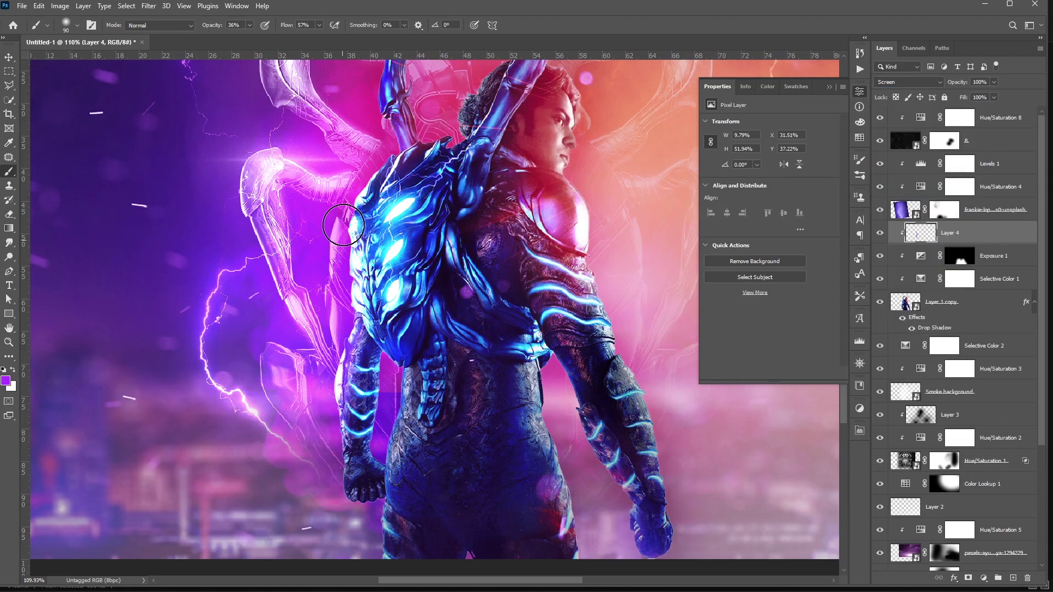
pyautogui.moveTo(343, 225); pyautogui.dragTo(356, 197)
pyautogui.moveTo(372, 149)
pyautogui.mouseDown()
pyautogui.moveTo(321, 310)
pyautogui.moveTo(324, 219)
pyautogui.mouseUp()
# Sample pink tones from the backdrop and paint rim light around the figure's head, shoulder, forearm and hanging fist.
pyautogui.keyDown('alt'); pyautogui.click(285, 261); pyautogui.keyUp('alt')
pyautogui.moveTo(313, 263)
pyautogui.mouseDown()
pyautogui.moveTo(317, 293)
pyautogui.moveTo(383, 258)
pyautogui.moveTo(406, 296)
pyautogui.moveTo(521, 242)
pyautogui.mouseUp()
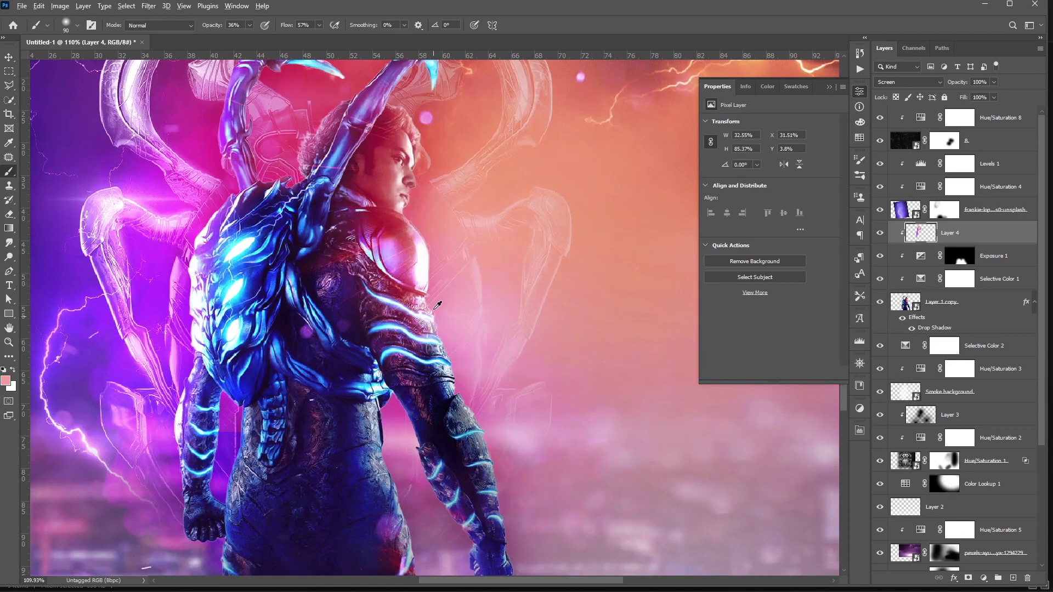
pyautogui.moveTo(437, 304); pyautogui.dragTo(512, 461)
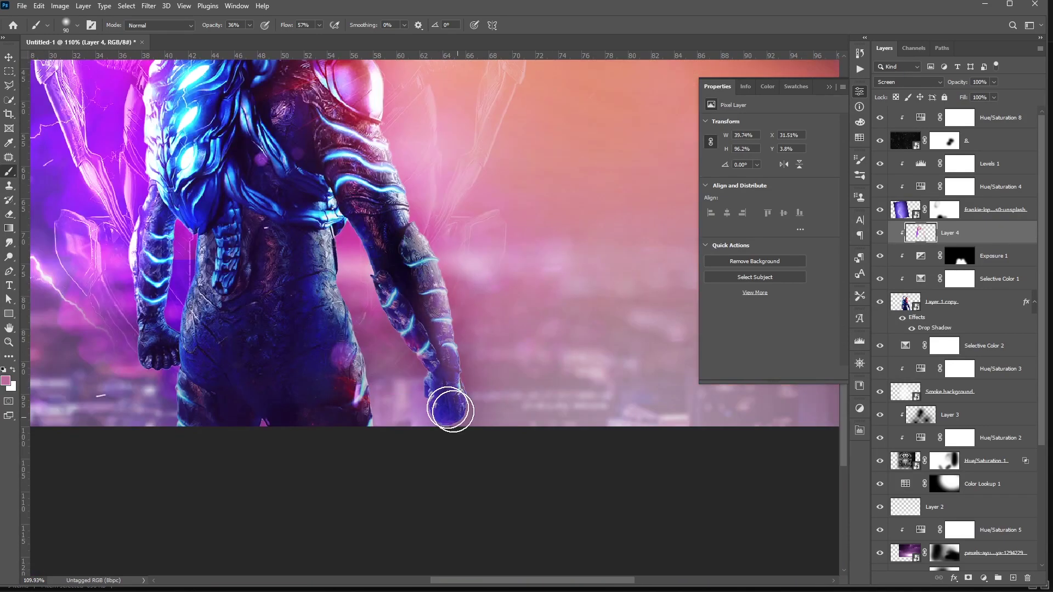
pyautogui.moveTo(449, 409)
pyautogui.mouseDown()
pyautogui.moveTo(359, 271)
pyautogui.moveTo(427, 432)
pyautogui.moveTo(363, 303)
pyautogui.moveTo(188, 307)
pyautogui.mouseUp()
# Reduce the brush to 80 px, brush light along the waist and hip, and paint sampled purple along the purple-side arm.
pyautogui.press('[')
pyautogui.moveTo(183, 230)
pyautogui.mouseDown()
pyautogui.moveTo(164, 351)
pyautogui.moveTo(179, 406)
pyautogui.mouseUp()
pyautogui.keyDown('alt'); pyautogui.click(159, 394); pyautogui.keyUp('alt')
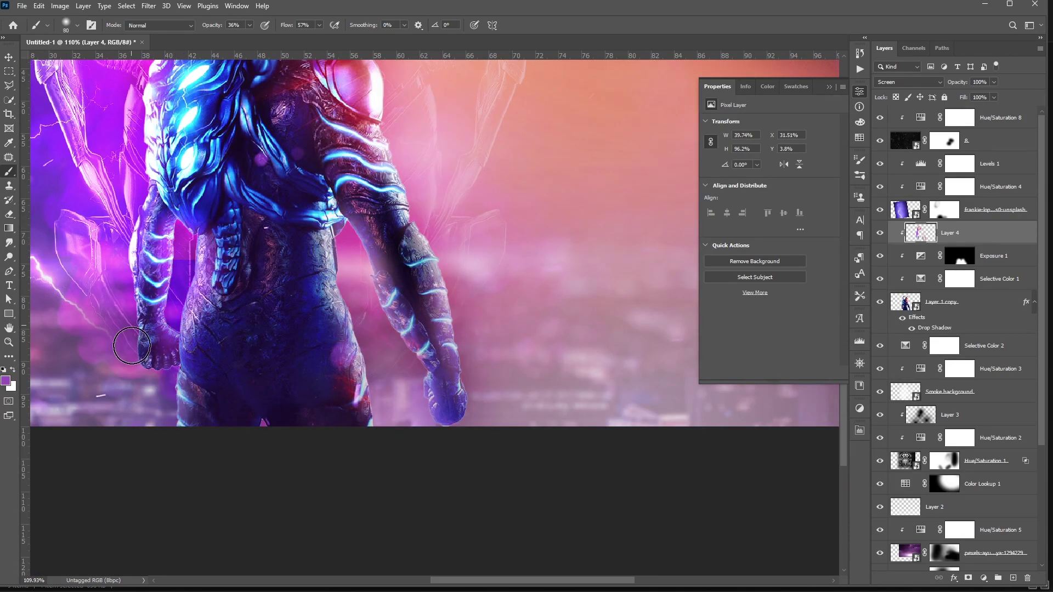
pyautogui.moveTo(132, 345); pyautogui.dragTo(140, 236)
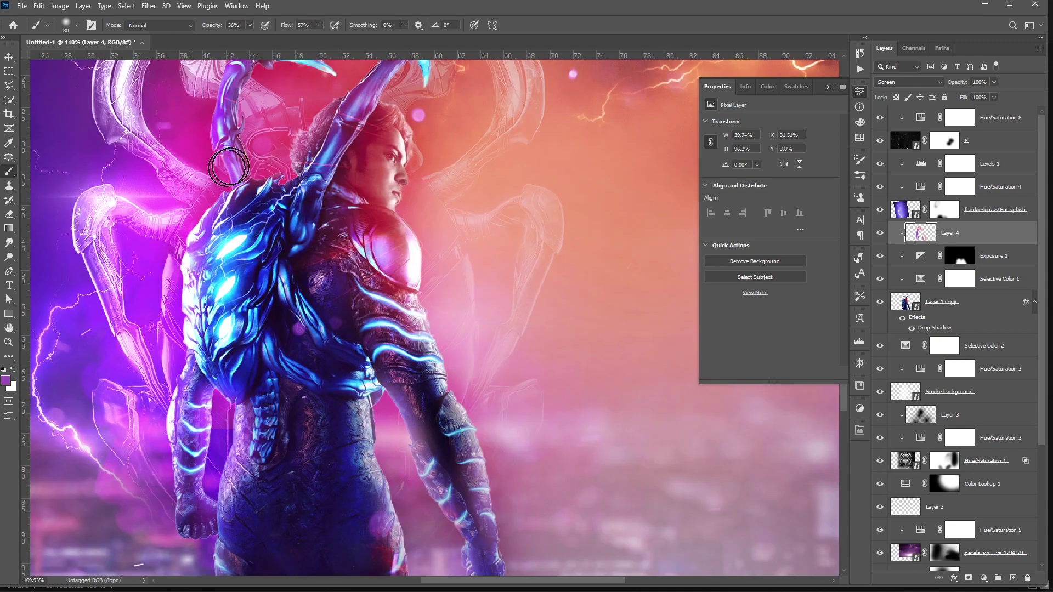
pyautogui.scroll(-6, 228, 167)
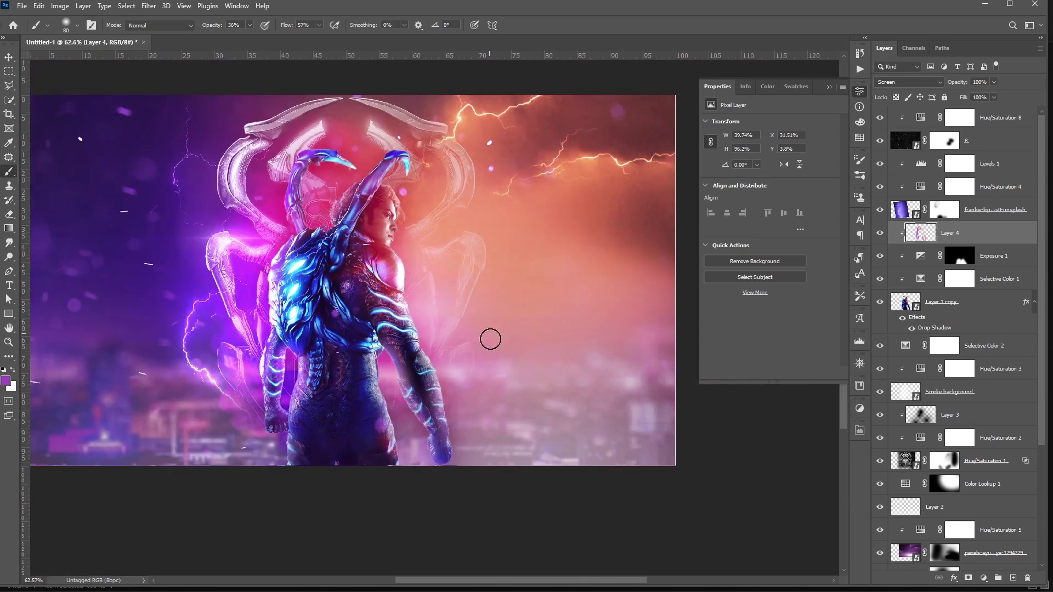
# Open the layer style settings of Layer 1 copy and enable an Inner Shadow.
pyautogui.press('v')
pyautogui.rightClick(975, 307)
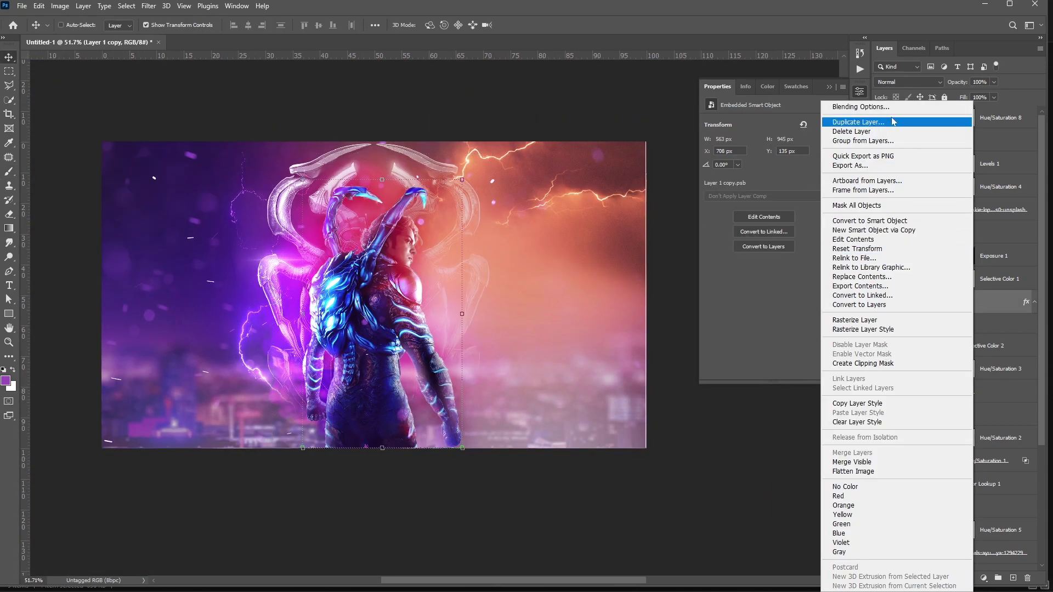
pyautogui.click(895, 104)
pyautogui.click(658, 344)
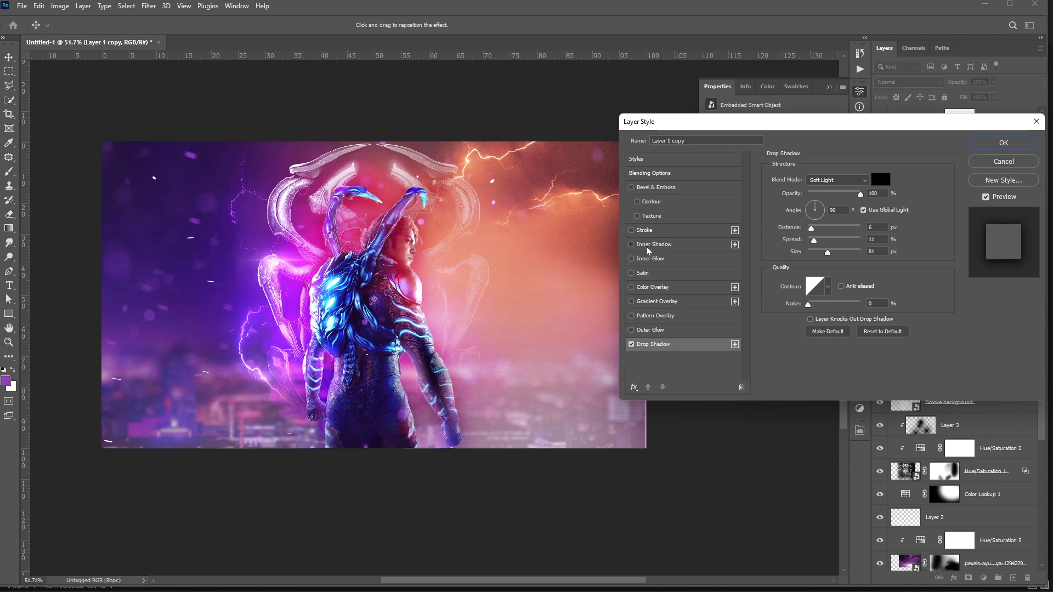
pyautogui.click(650, 245)
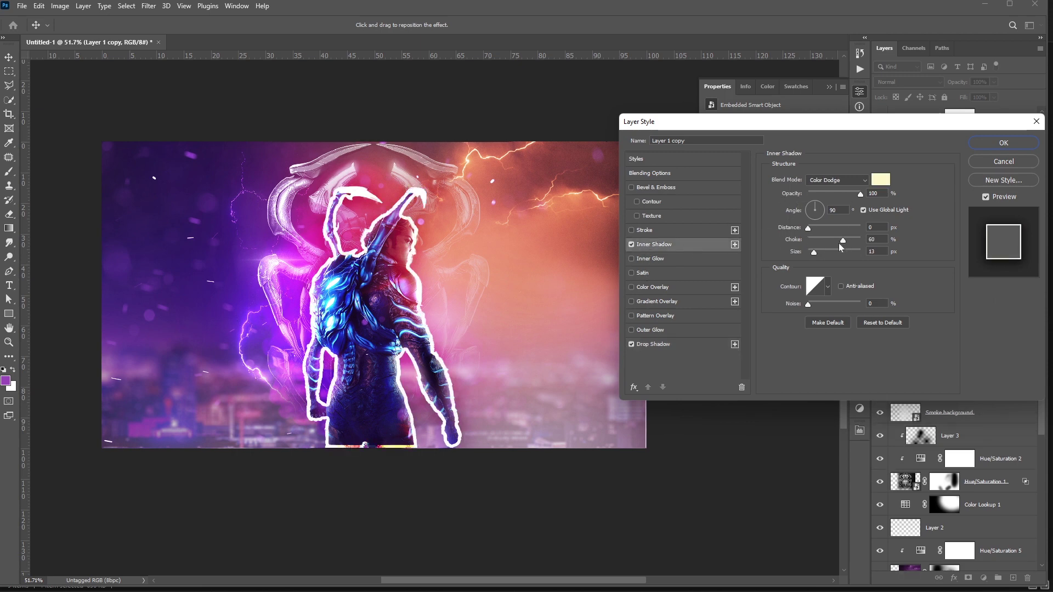
# Set the inner shadow's choke to 8%, size to 43 px and blend mode to Vivid Light.
pyautogui.moveTo(840, 247); pyautogui.dragTo(812, 239)
pyautogui.click(822, 184)
pyautogui.click(848, 193)
pyautogui.moveTo(814, 252); pyautogui.dragTo(820, 250)
pyautogui.scroll(-15, 834, 183)
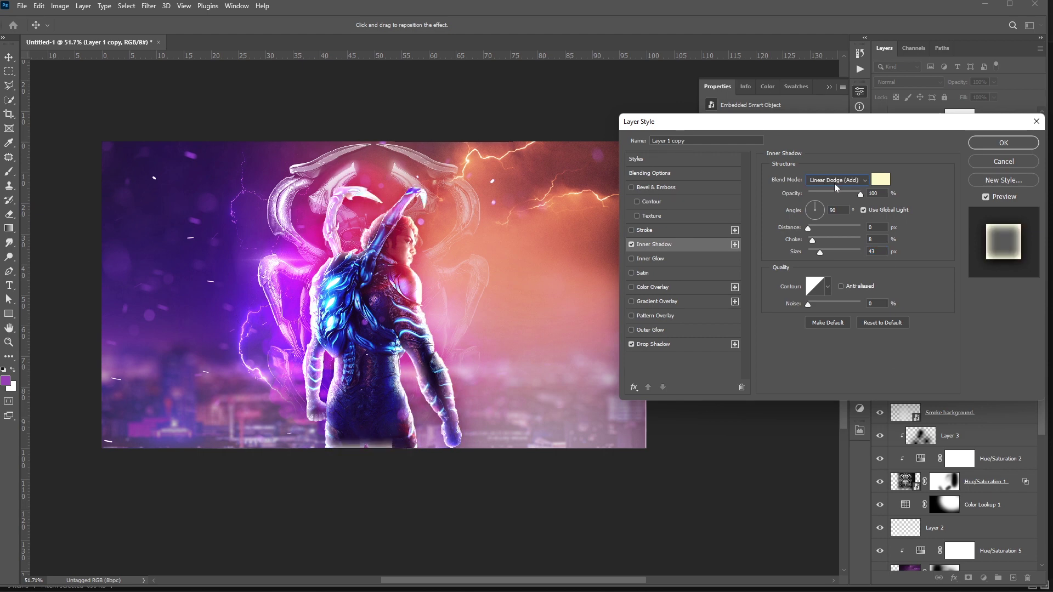
pyautogui.scroll(-1, 833, 183)
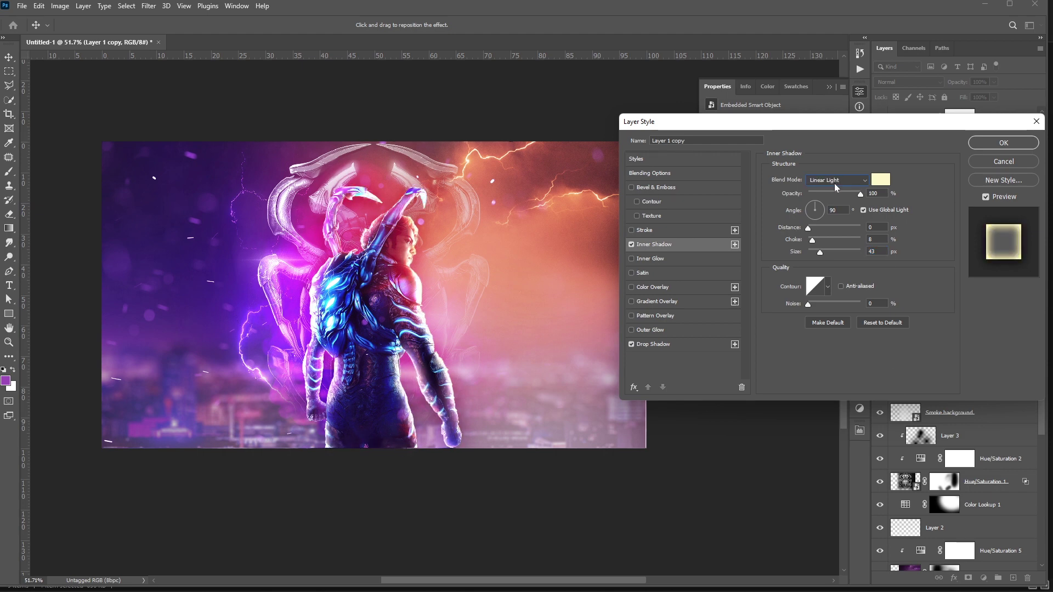
pyautogui.scroll(1, 833, 183)
# Lower the inner shadow's opacity to about 70%, readjust its size and apply the layer style.
pyautogui.moveTo(818, 252); pyautogui.dragTo(818, 250)
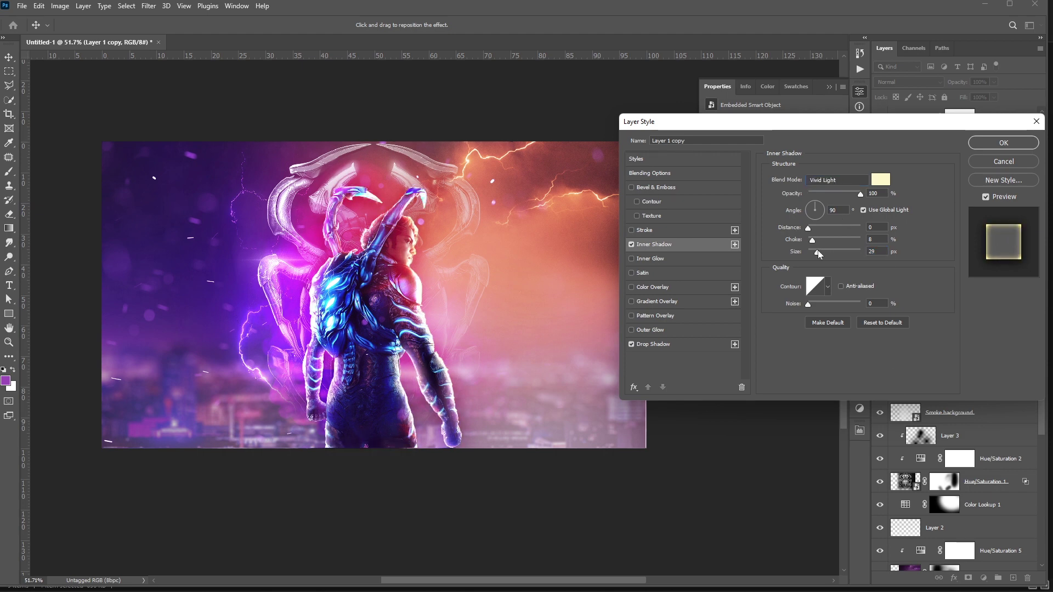
pyautogui.click(833, 194)
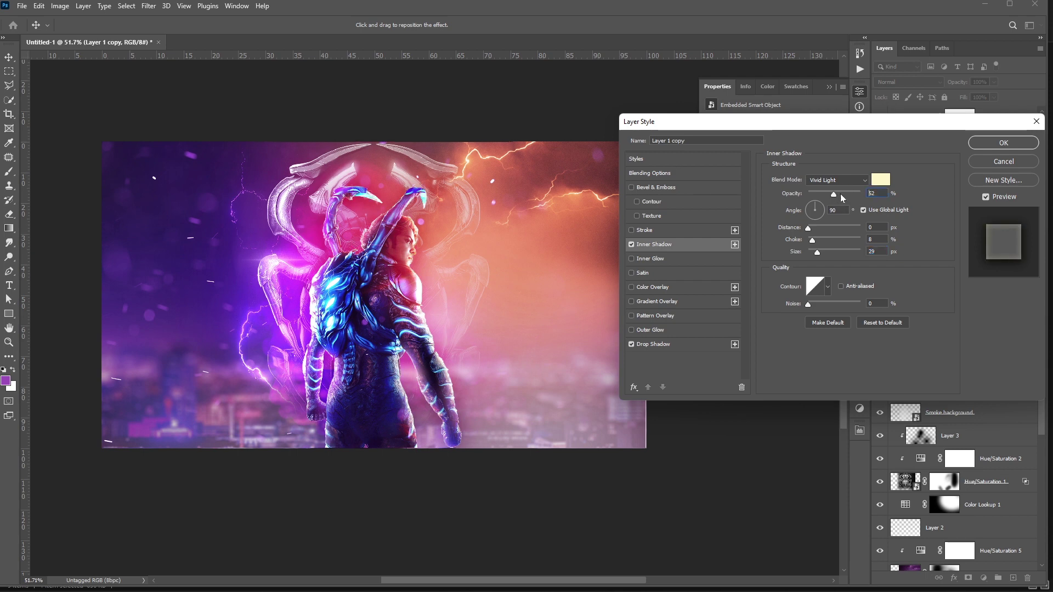
pyautogui.moveTo(817, 252); pyautogui.dragTo(823, 252)
pyautogui.click(984, 144)
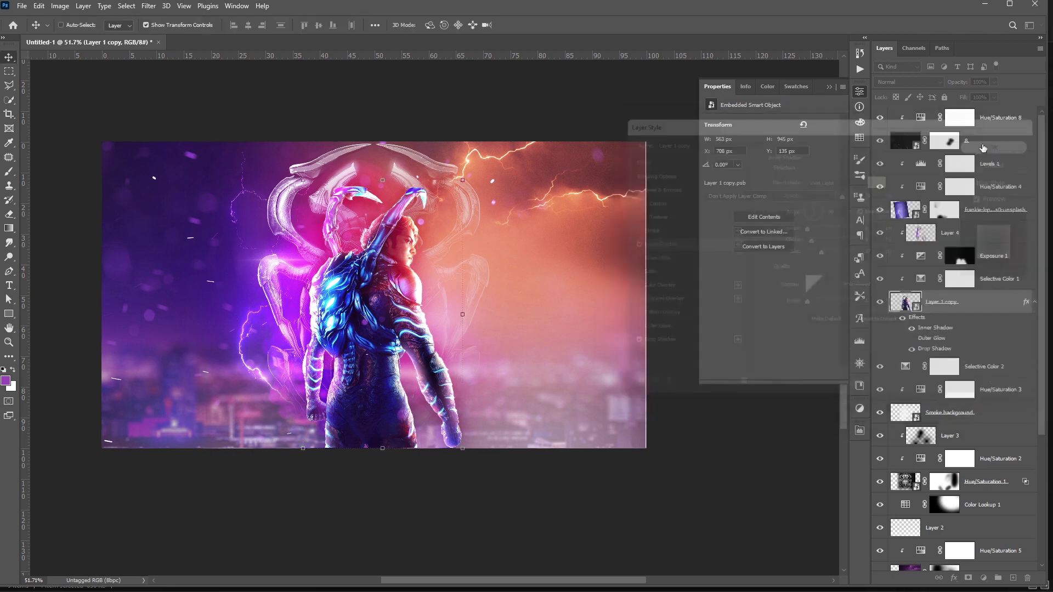
# Separate Layer 1 copy's effects into their own layers and add a layer mask to the Inner Shadow layer.
pyautogui.rightClick(958, 321)
pyautogui.click(985, 500)
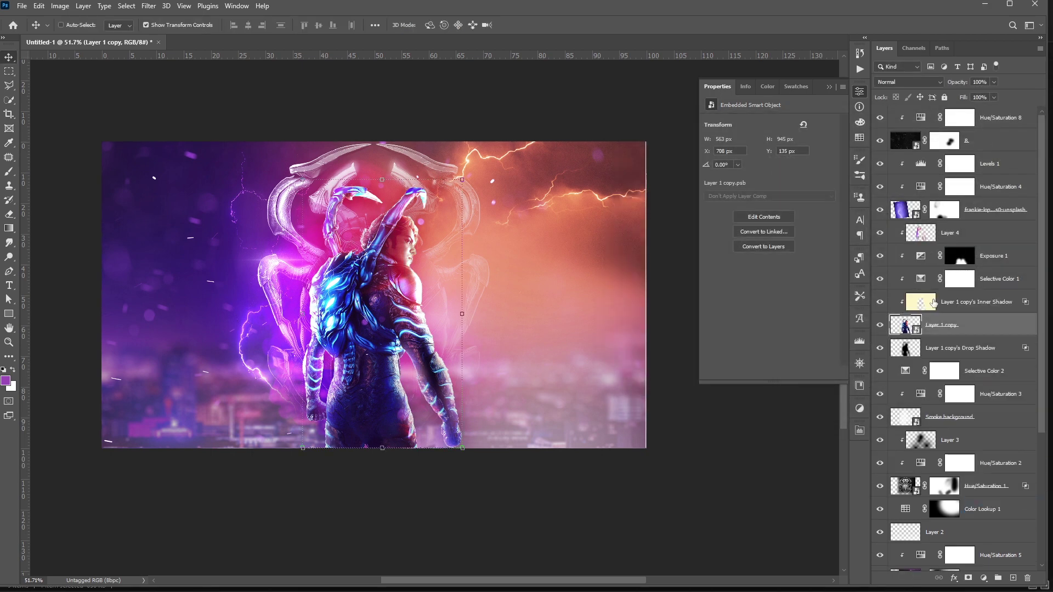
pyautogui.click(966, 579)
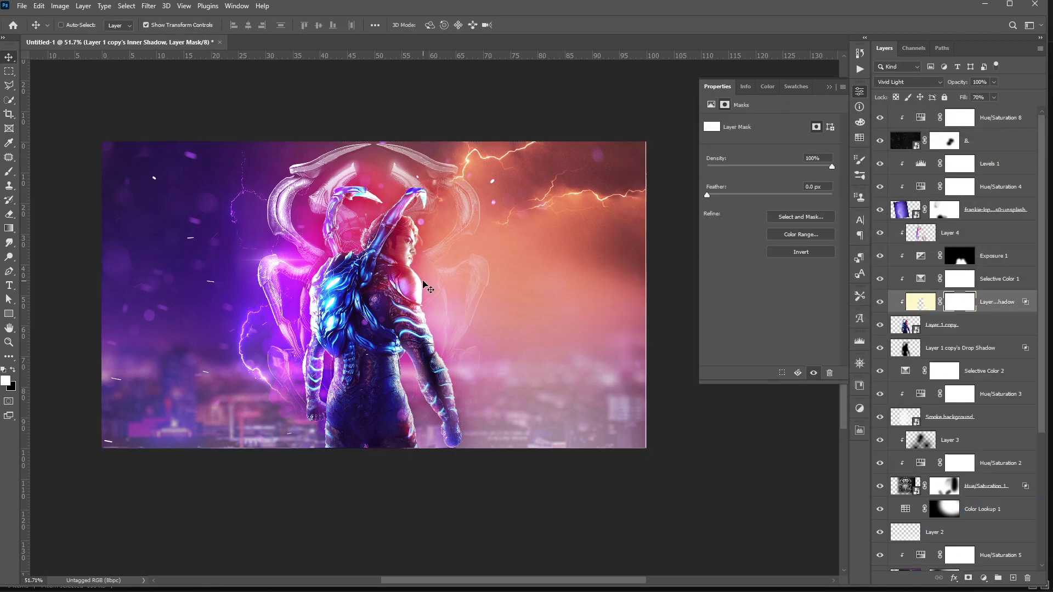
# Paint black with a 200 px brush on the Inner Shadow layer's mask to soften the glow on the figure's upper body and arm.
pyautogui.press('b')
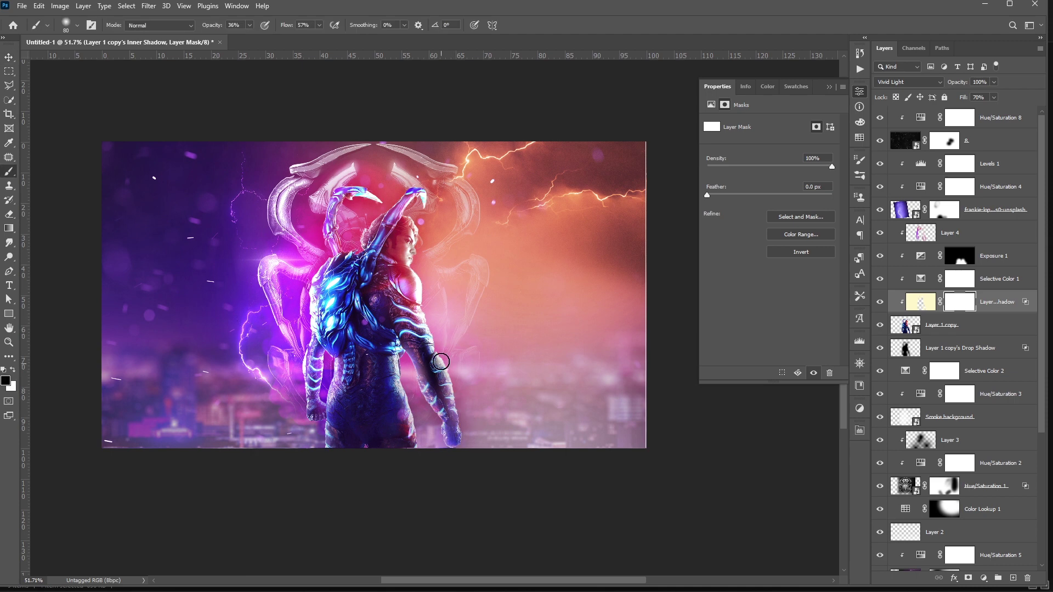
pyautogui.press(']')
pyautogui.press(']')
pyautogui.press(']')
pyautogui.press(']')
pyautogui.press(']')
pyautogui.press(']')
pyautogui.press(']')
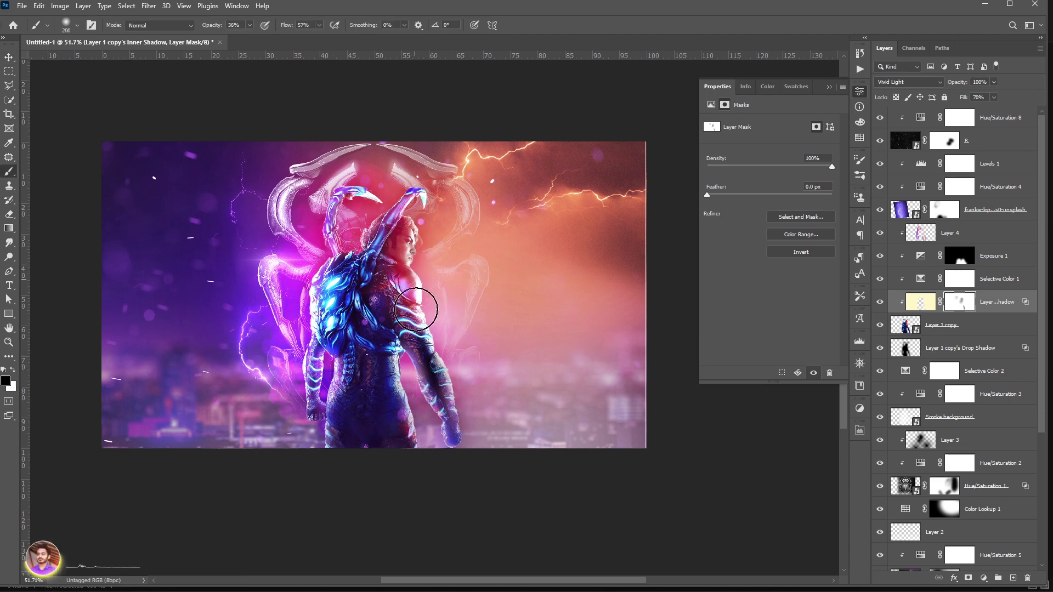
pyautogui.scroll(-3, 512, 359)
pyautogui.press('v')
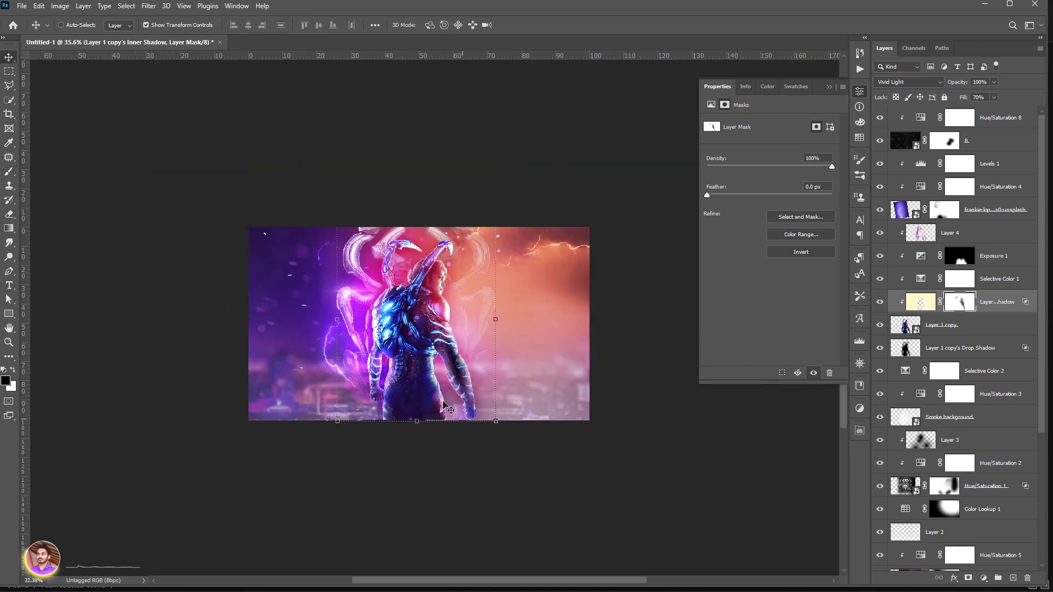
# Deselect all layers, add a Color Lookup adjustment at the top of the layer stack and choose a 3DLUT file for it.
pyautogui.scroll(-1, 444, 406)
pyautogui.click(126, 88)
pyautogui.scroll(6, 335, 296)
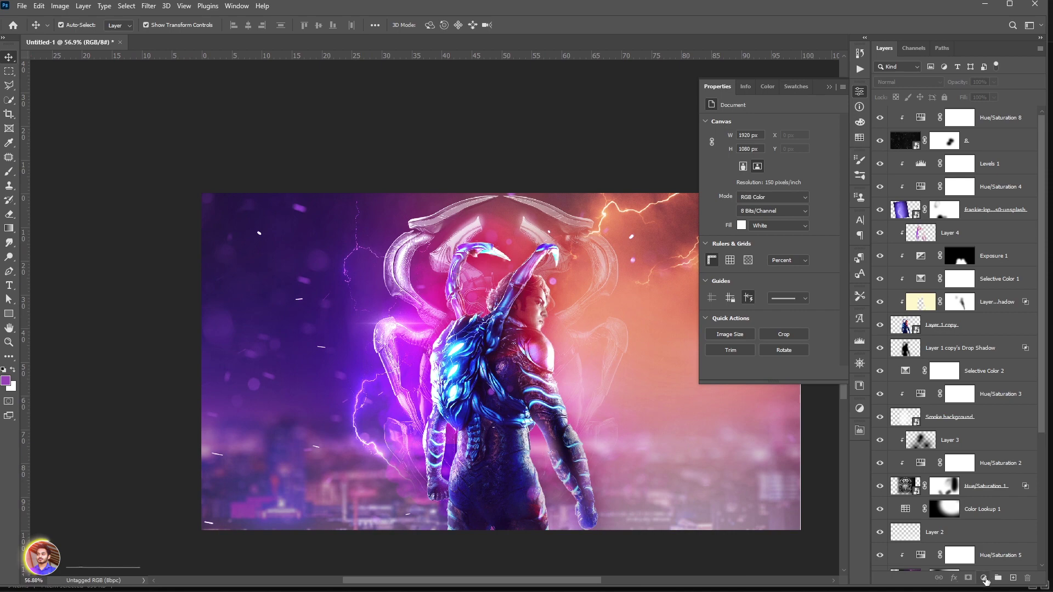
pyautogui.click(984, 579)
pyautogui.click(987, 521)
pyautogui.click(768, 123)
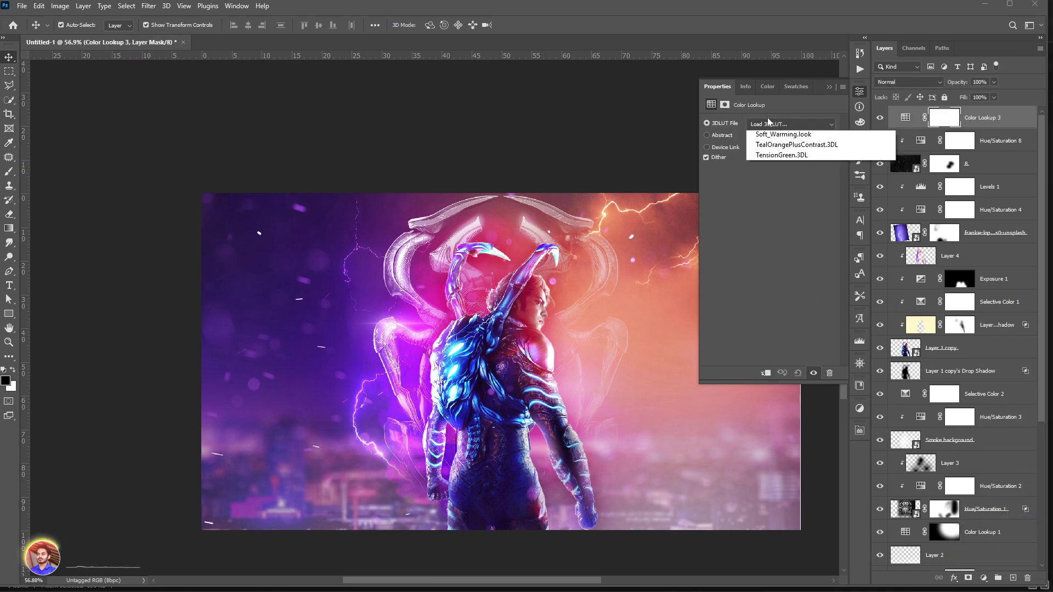
pyautogui.click(781, 169)
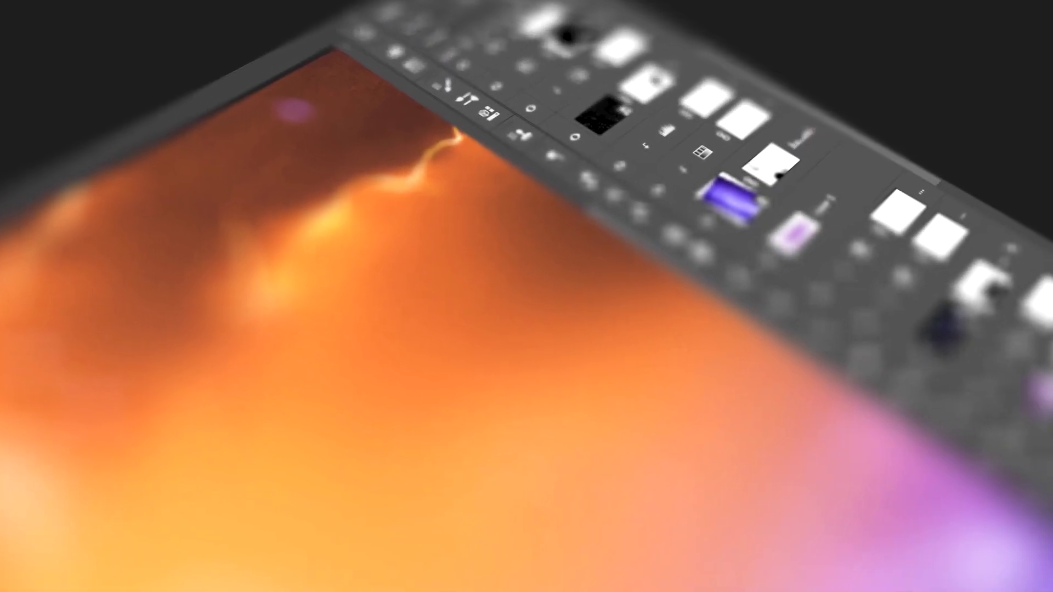